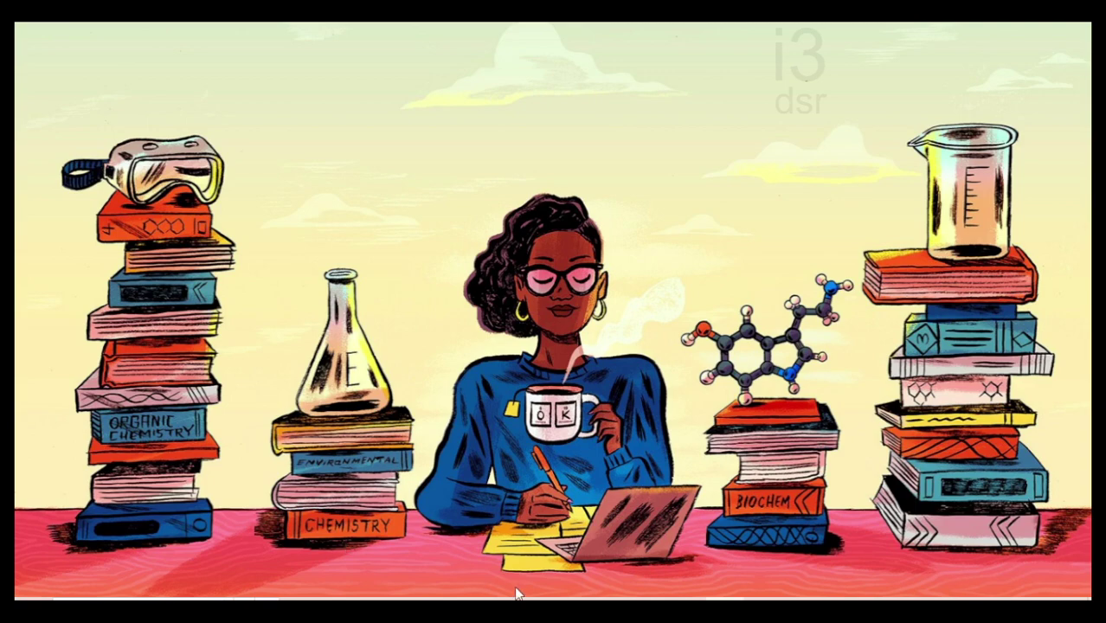
Step: Switch to OriginPro and create a new workbook with its window maximized
{"action": "left_click", "coordinate": [534, 548]}
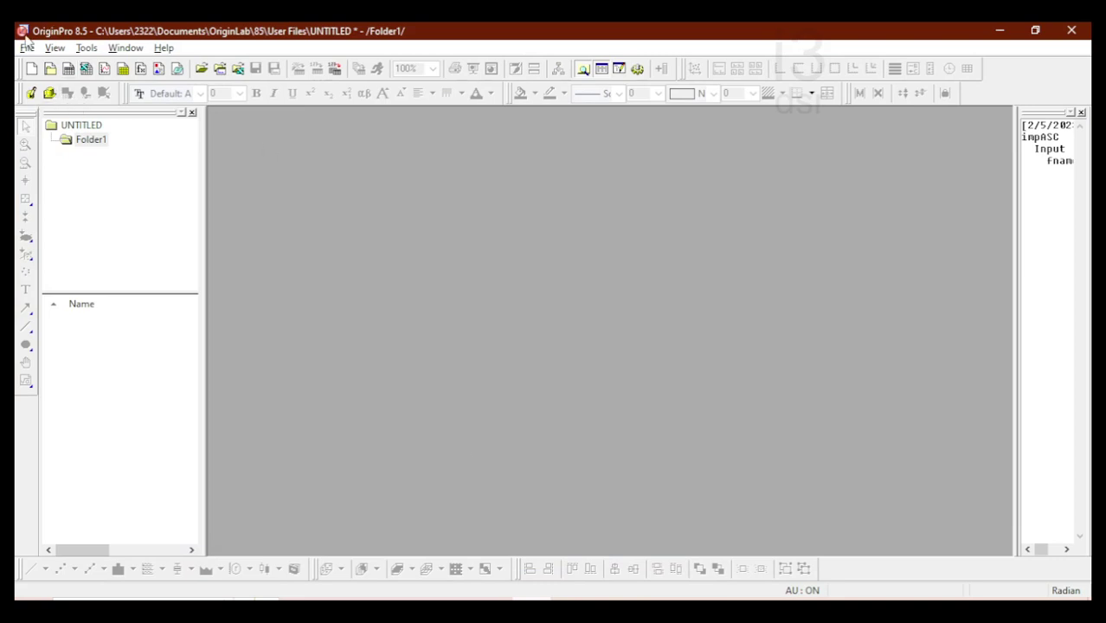
{"action": "left_click", "coordinate": [66, 69]}
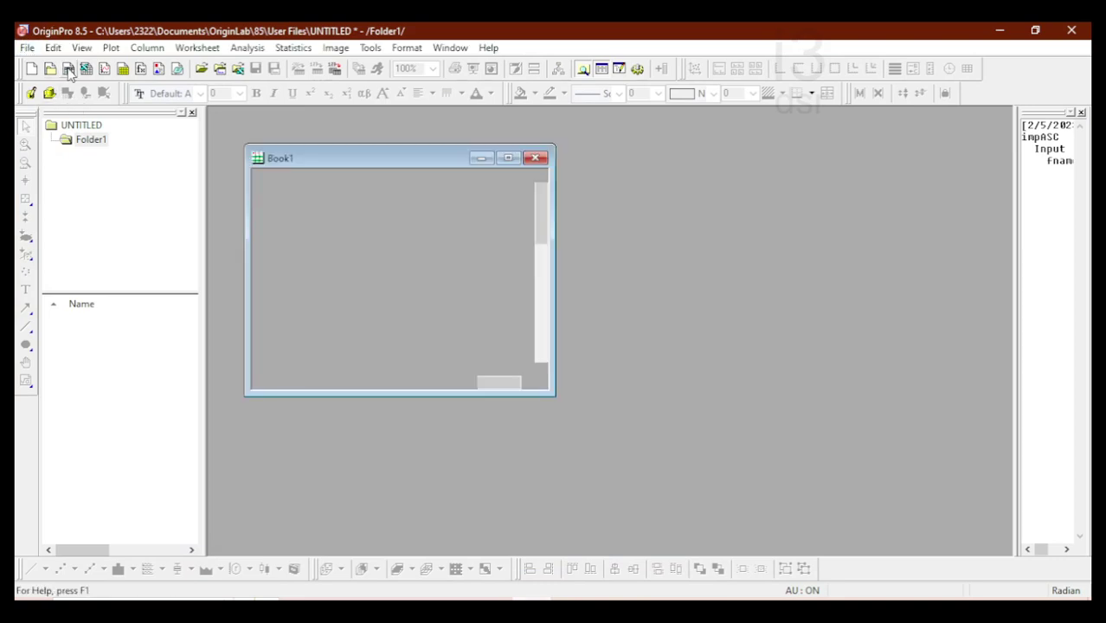
{"action": "left_click", "coordinate": [509, 159]}
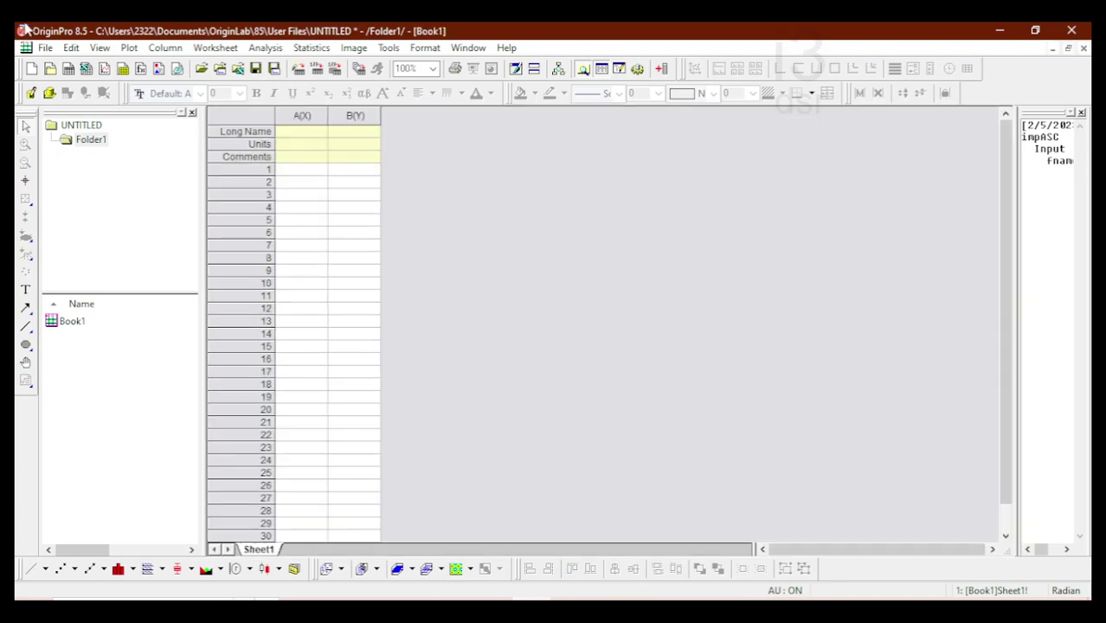
Step: Import the ASCII data file Peak.txt into the empty worksheet
{"action": "left_click", "coordinate": [42, 49]}
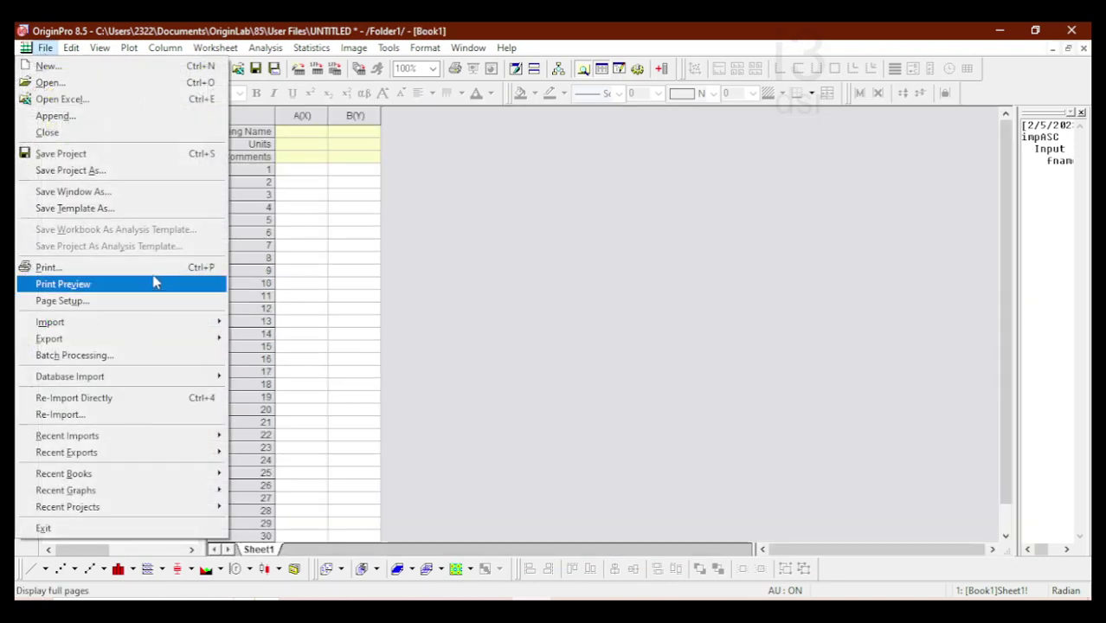
{"action": "mouse_move", "coordinate": [115, 329]}
{"action": "left_click", "coordinate": [277, 137]}
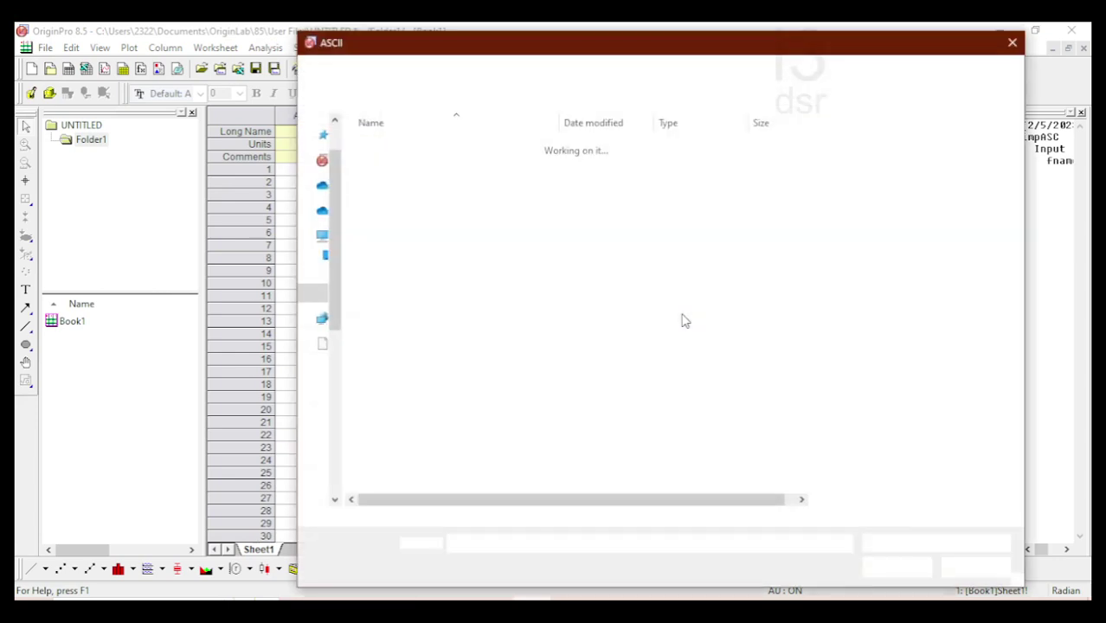
{"action": "left_click", "coordinate": [397, 148]}
{"action": "left_click", "coordinate": [900, 566]}
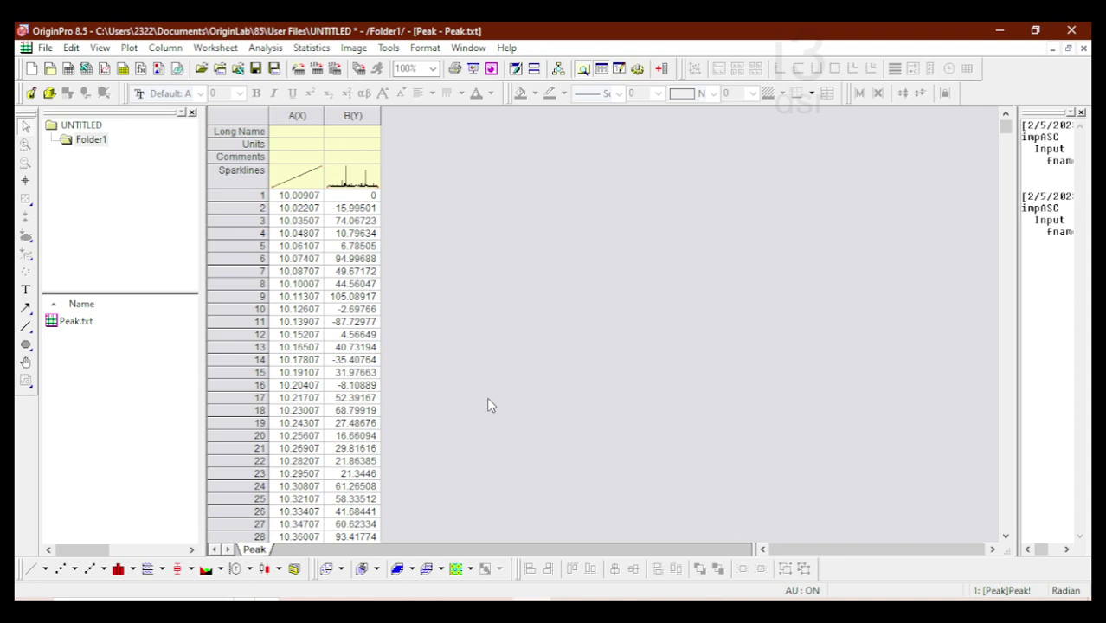
Step: Plot columns A(X) and B(Y) as a line graph and enlarge its noisy baseline between about X = 5 and 46
{"action": "left_click_drag", "start_coordinate": [313, 120], "coordinate": [354, 117]}
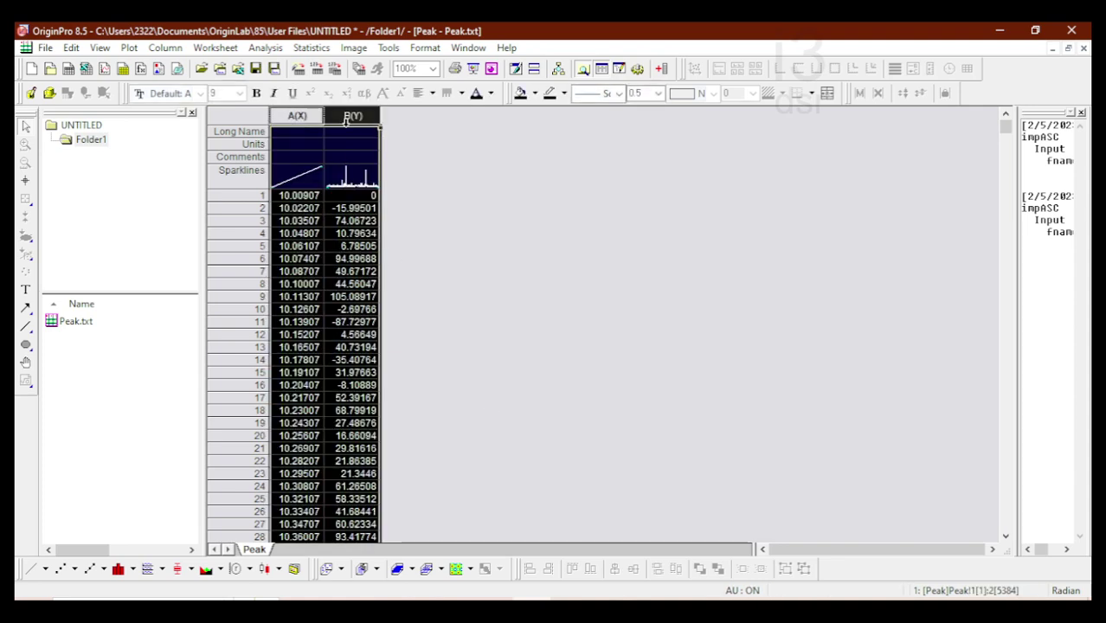
{"action": "left_click", "coordinate": [31, 568]}
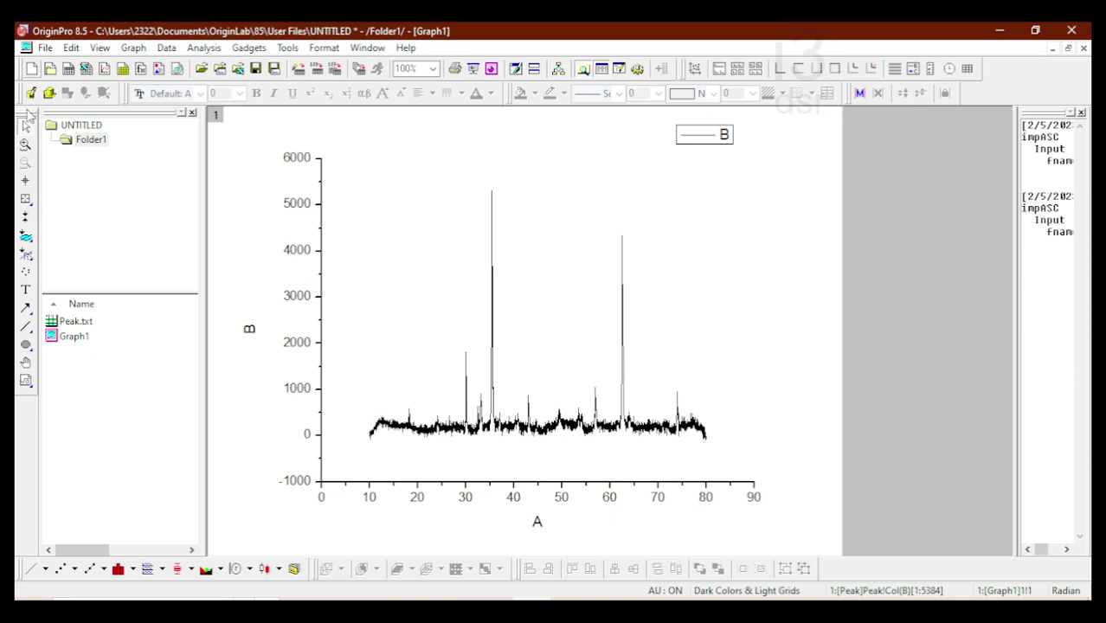
{"action": "left_click", "coordinate": [25, 145]}
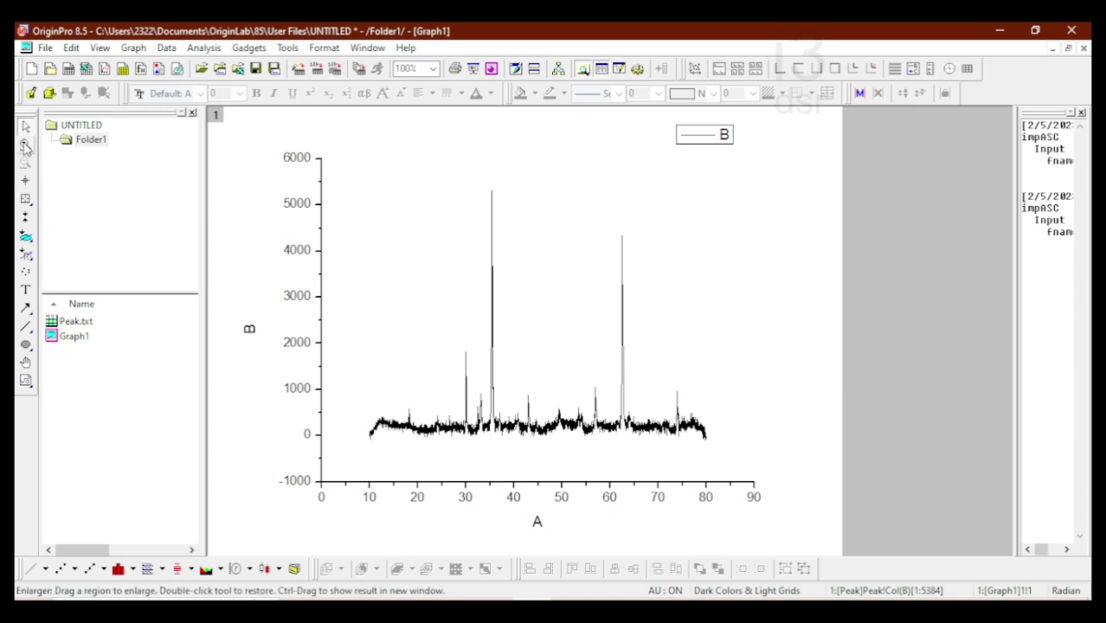
{"action": "left_click_drag", "start_coordinate": [345, 387], "coordinate": [543, 470]}
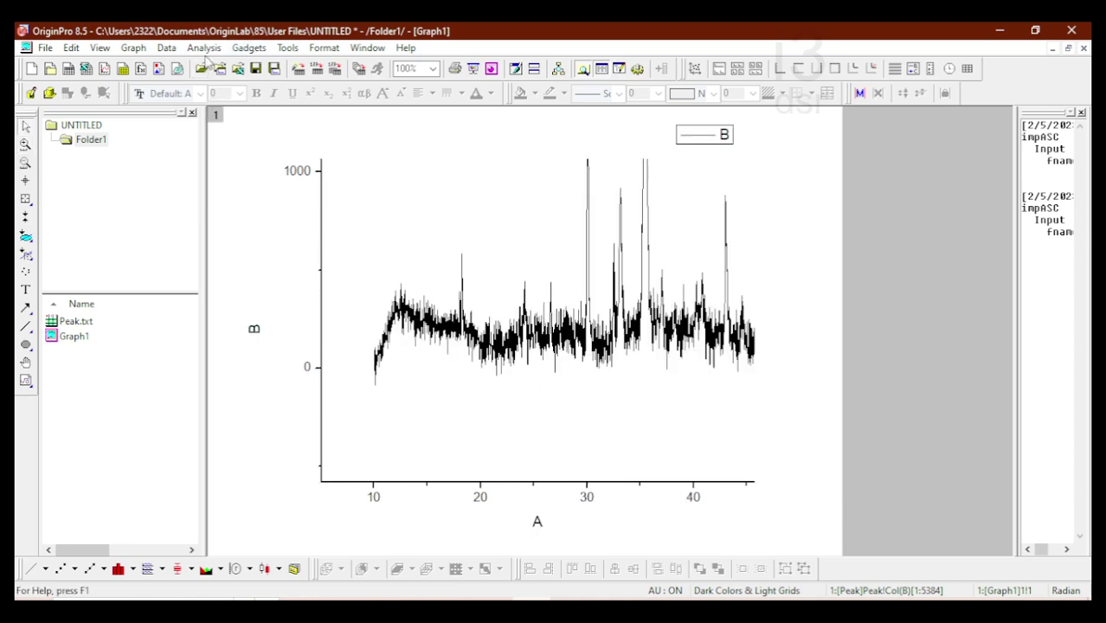
Step: Start Savitzky-Golay smoothing of curve B and preview it with a 15-point window
{"action": "left_click", "coordinate": [205, 50]}
{"action": "mouse_move", "coordinate": [177, 118]}
{"action": "mouse_move", "coordinate": [321, 134]}
{"action": "left_click", "coordinate": [185, 157]}
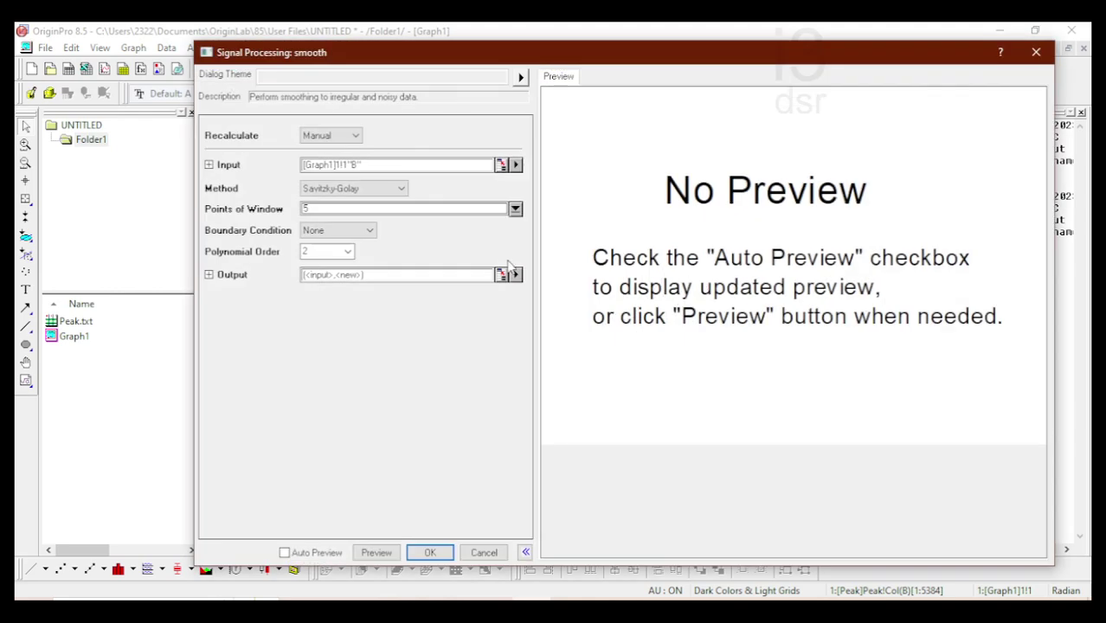
{"action": "left_click", "coordinate": [316, 555]}
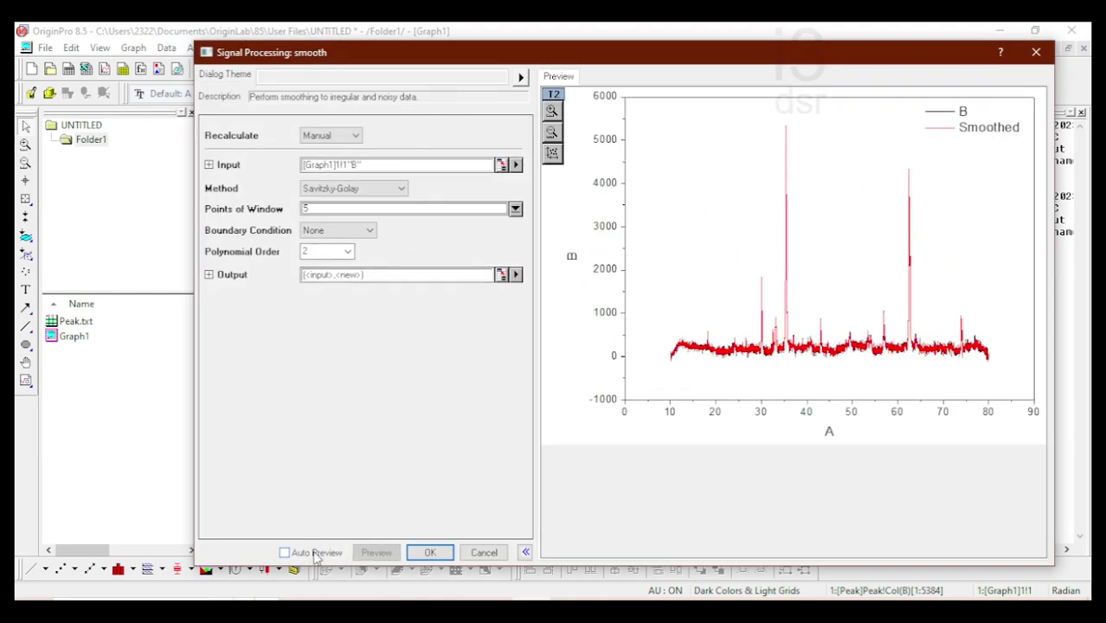
{"action": "double_click", "coordinate": [330, 206]}
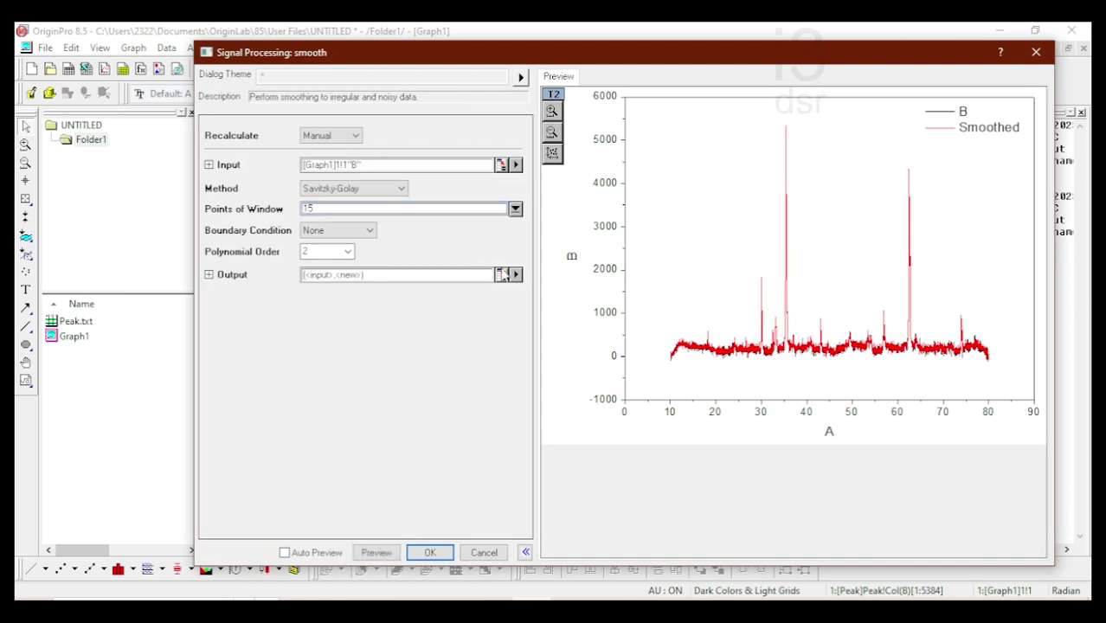
{"action": "left_click", "coordinate": [311, 554]}
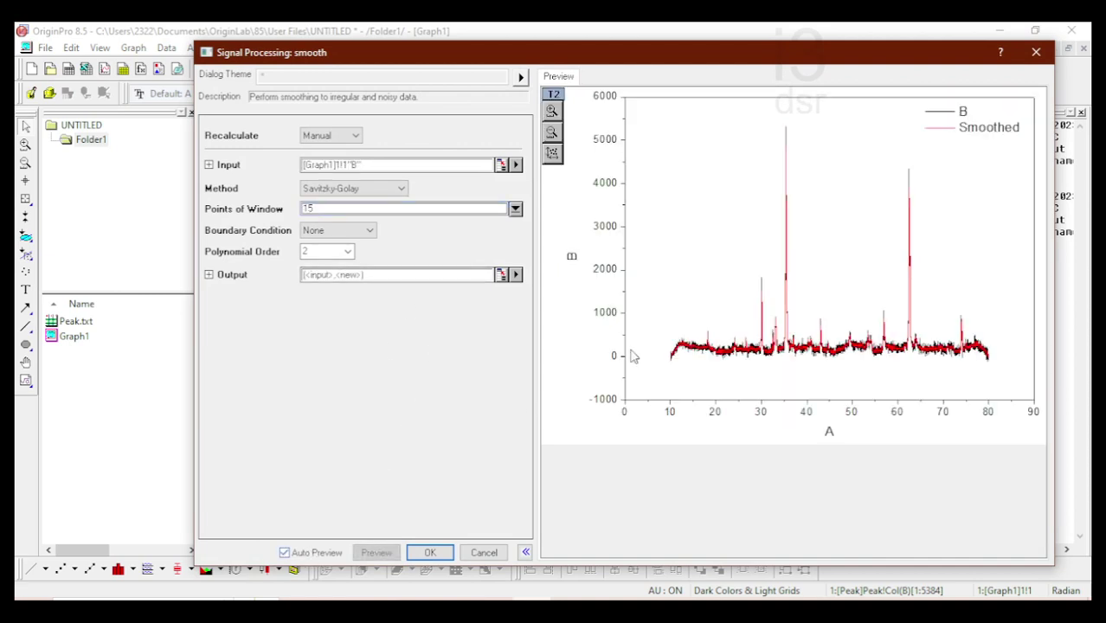
Step: Set the smoothing window to 20 points and apply the smoothing to curve B
{"action": "left_click", "coordinate": [458, 210]}
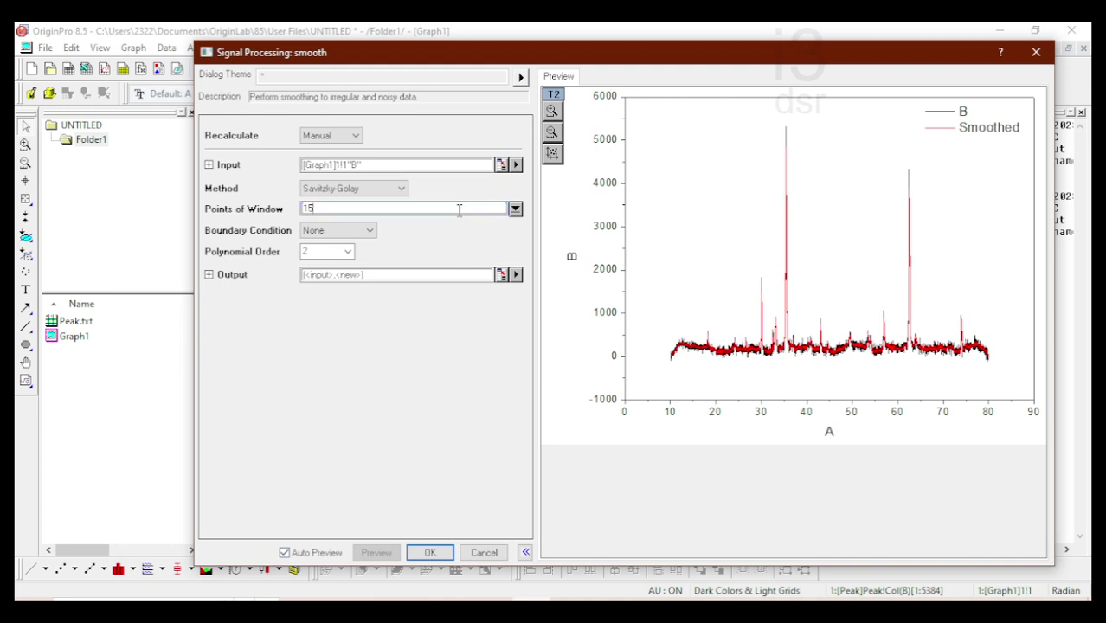
{"action": "left_click", "coordinate": [724, 258]}
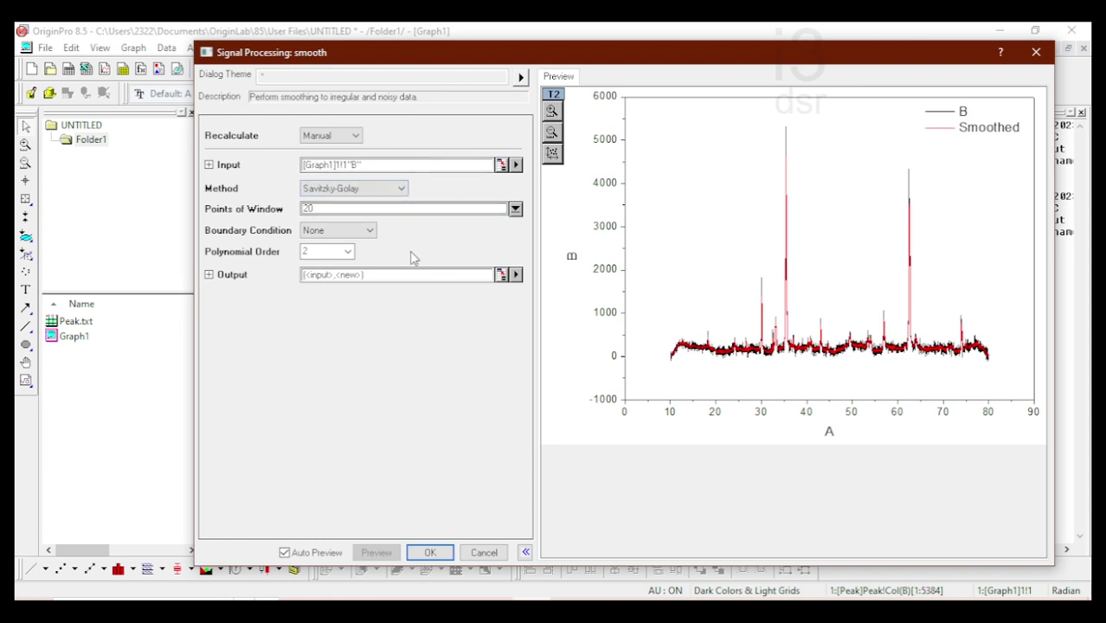
{"action": "left_click", "coordinate": [433, 554]}
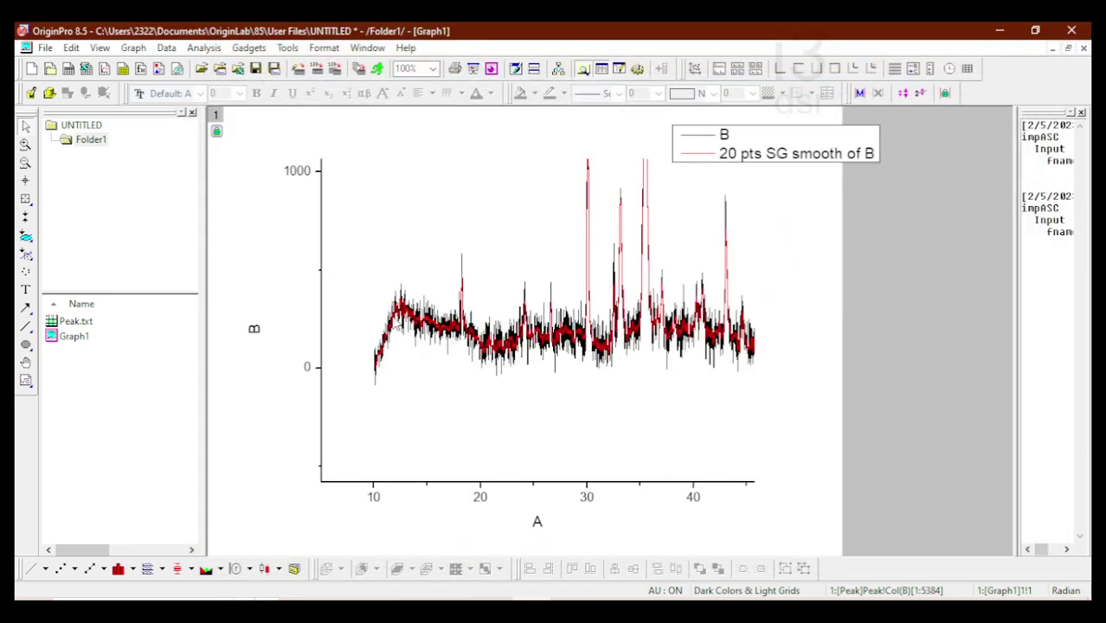
Step: Rescale the graph to show all data
{"action": "left_click", "coordinate": [138, 49]}
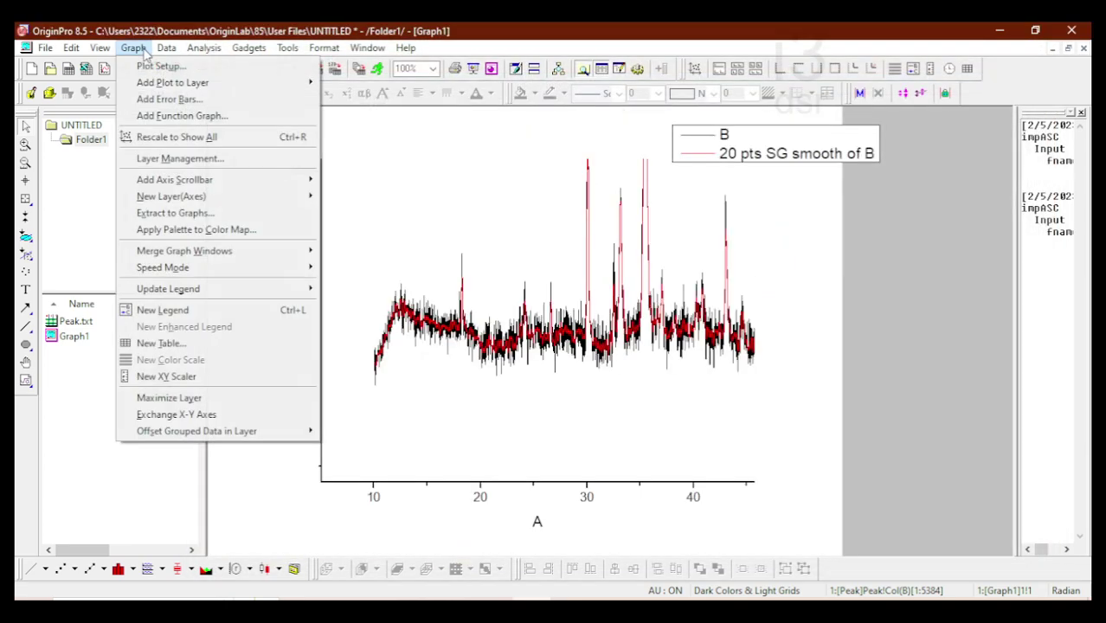
{"action": "left_click", "coordinate": [166, 136]}
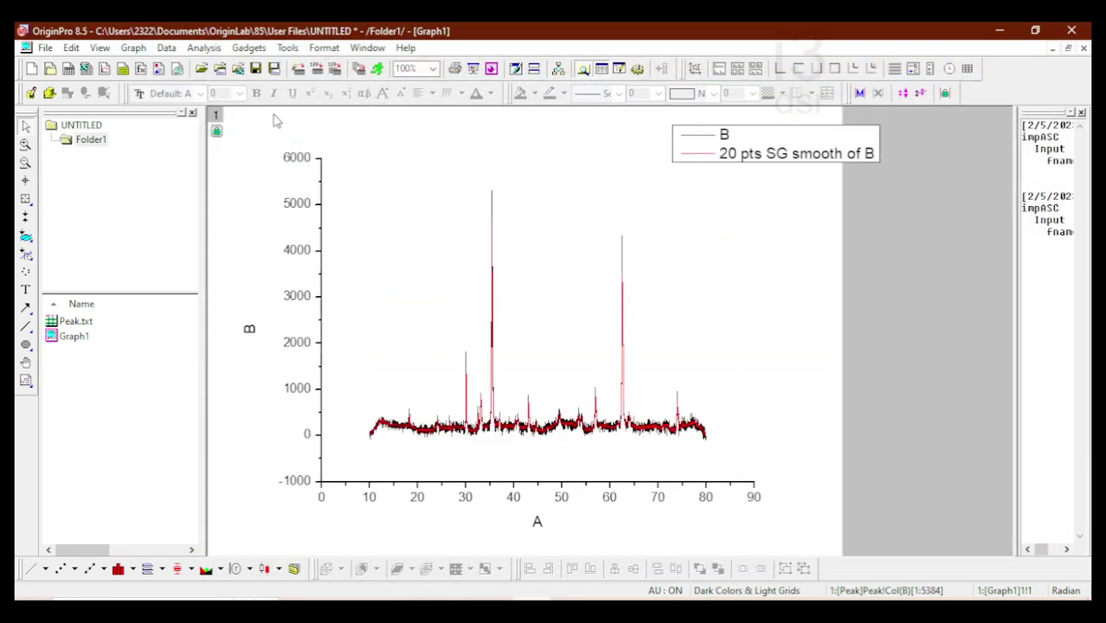
{"action": "left_click", "coordinate": [134, 48]}
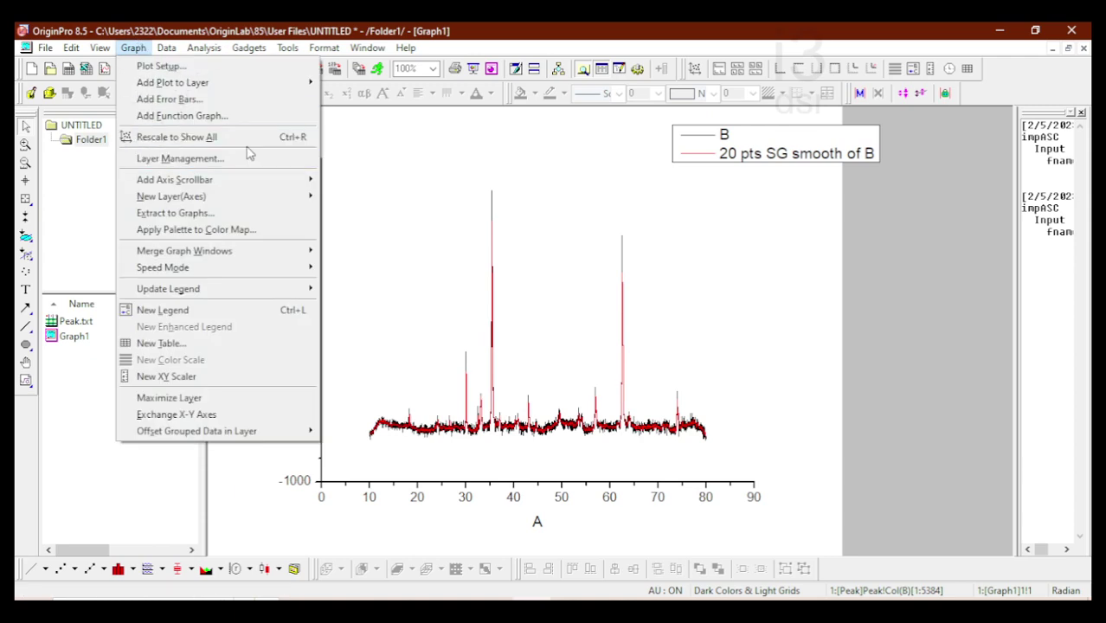
{"action": "left_click", "coordinate": [717, 292]}
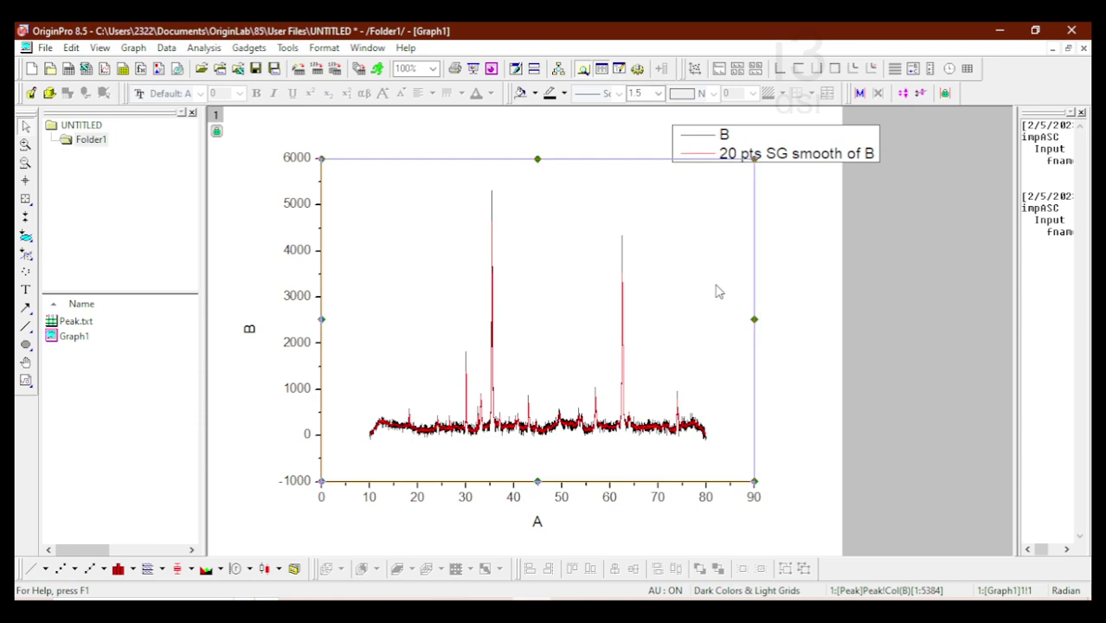
Step: Set the X axis scale to run from 10 to 80
{"action": "left_click", "coordinate": [415, 483]}
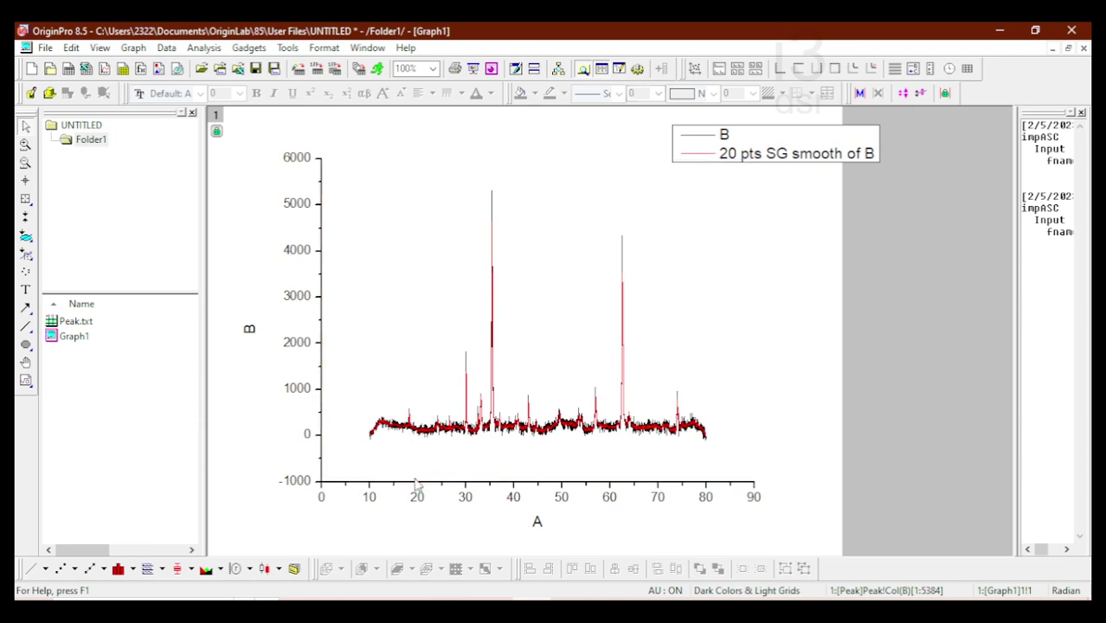
{"action": "double_click", "coordinate": [416, 483]}
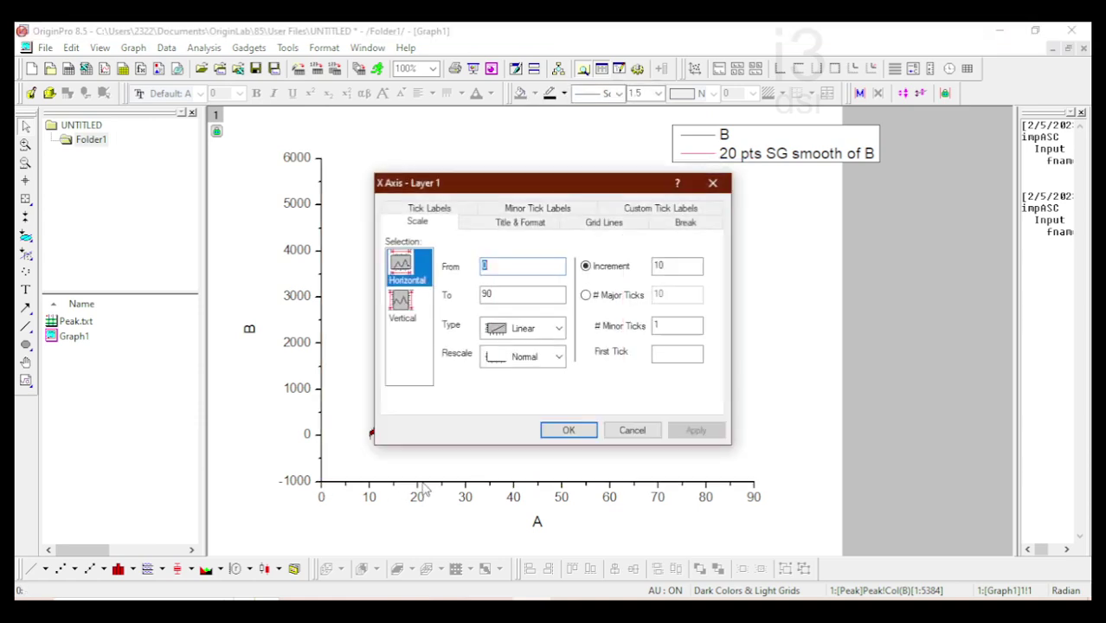
{"action": "left_click_drag", "start_coordinate": [527, 185], "coordinate": [793, 93]}
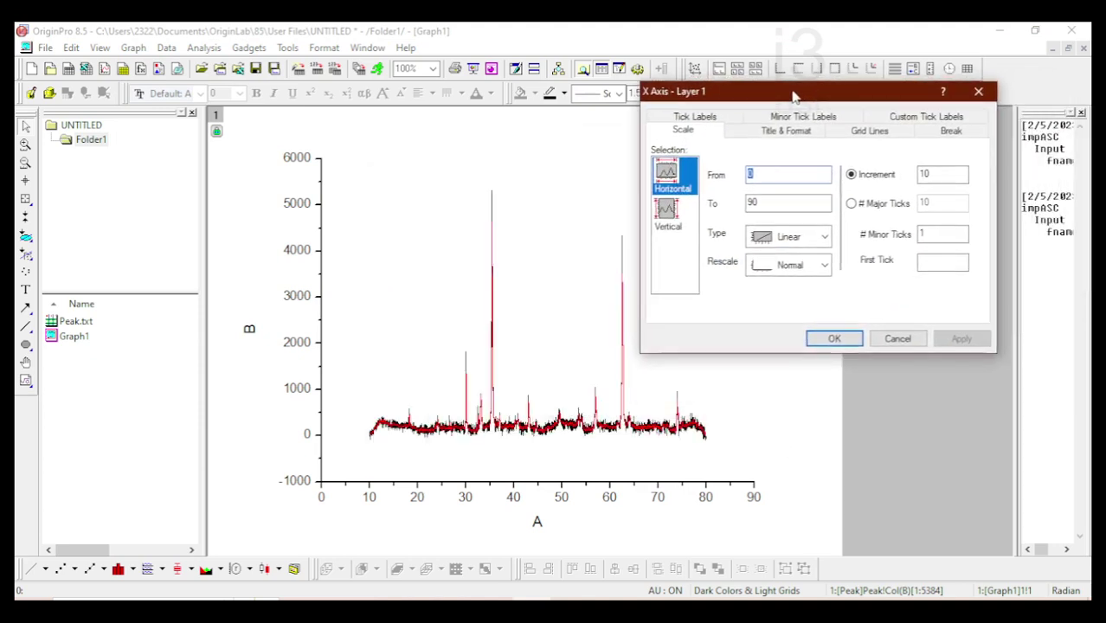
{"action": "double_click", "coordinate": [768, 176]}
{"action": "type", "text": "10"}
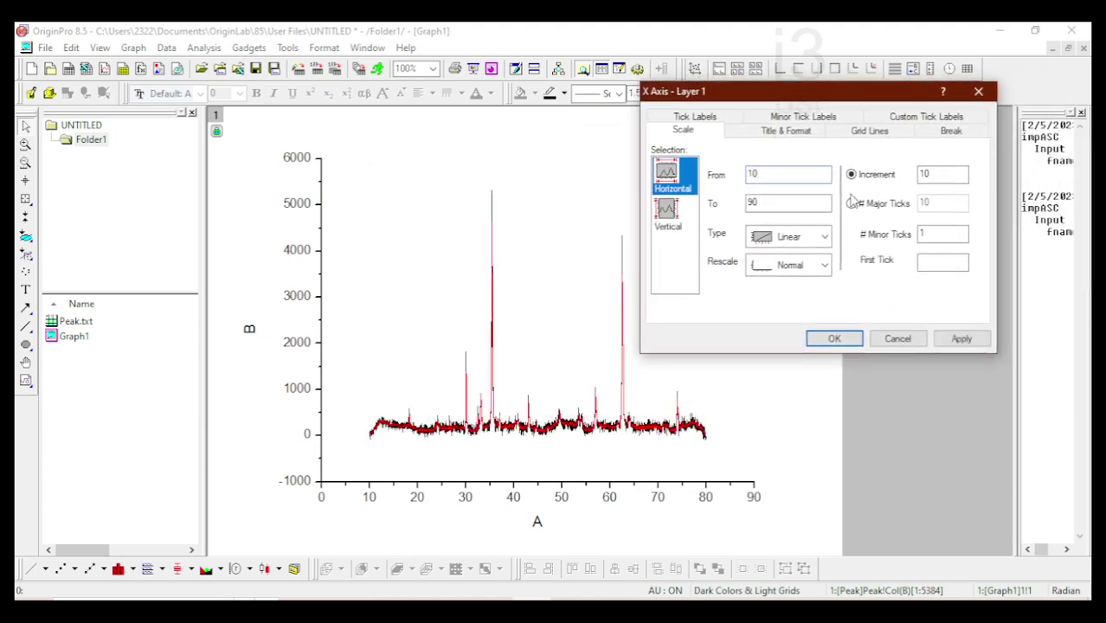
{"action": "left_click", "coordinate": [759, 201]}
{"action": "key", "text": "BackSpace"}
{"action": "key", "text": "BackSpace"}
{"action": "type", "text": "80"}
{"action": "left_click_drag", "start_coordinate": [759, 202], "coordinate": [725, 199]}
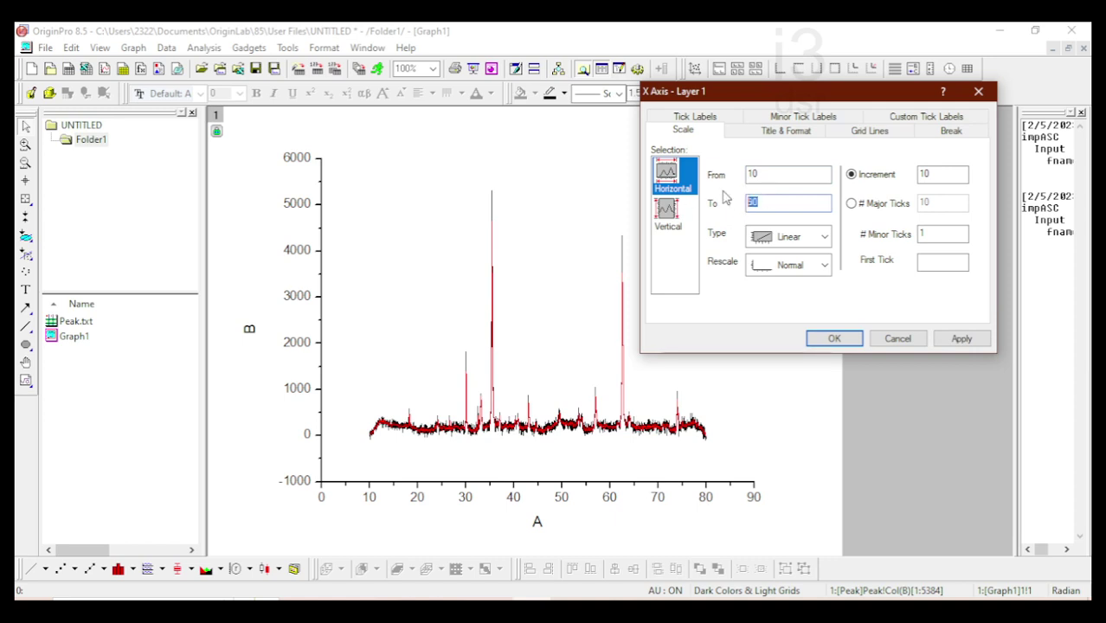
Step: Set the Y axis scale to run from -500 to 5000 and apply the axis settings
{"action": "left_click", "coordinate": [667, 211]}
{"action": "left_click_drag", "start_coordinate": [807, 173], "coordinate": [561, 181]}
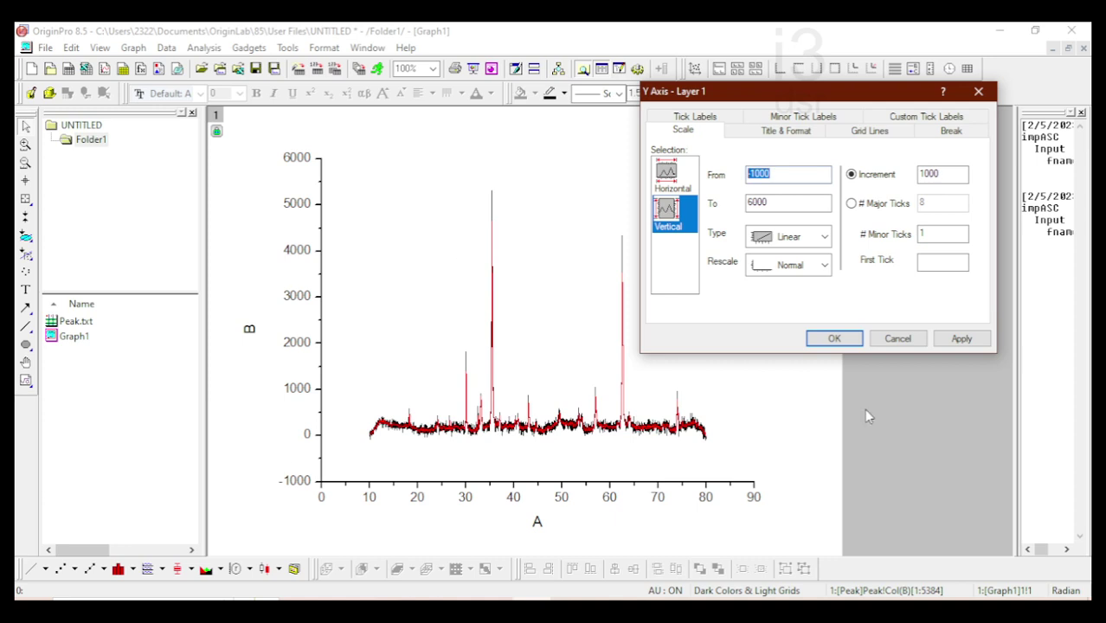
{"action": "type", "text": "500"}
{"action": "double_click", "coordinate": [788, 204]}
{"action": "type", "text": "5000"}
{"action": "left_click", "coordinate": [947, 339]}
{"action": "left_click", "coordinate": [835, 338]}
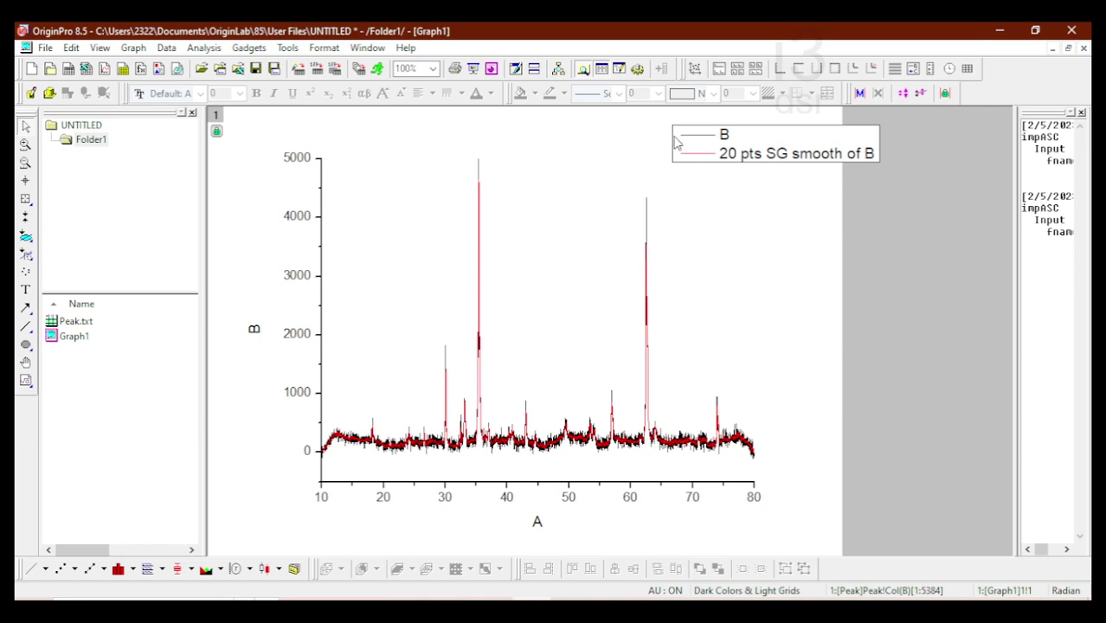
Step: Hide the original B curve in the graph's plot details and apply the change, keeping the smoothed curve shown
{"action": "double_click", "coordinate": [636, 443]}
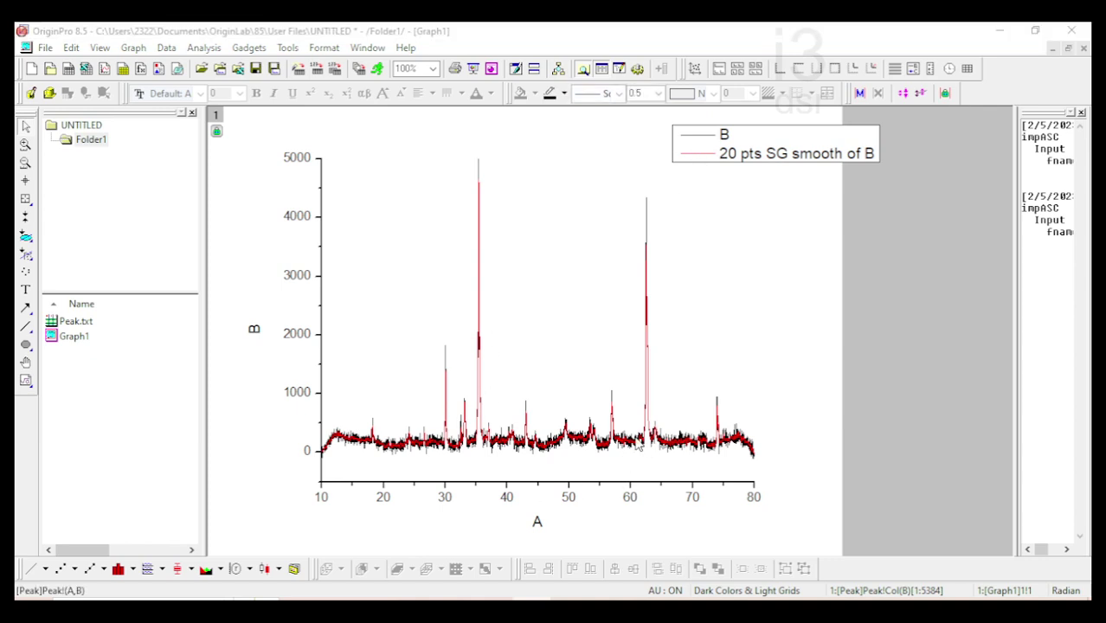
{"action": "left_click", "coordinate": [794, 152]}
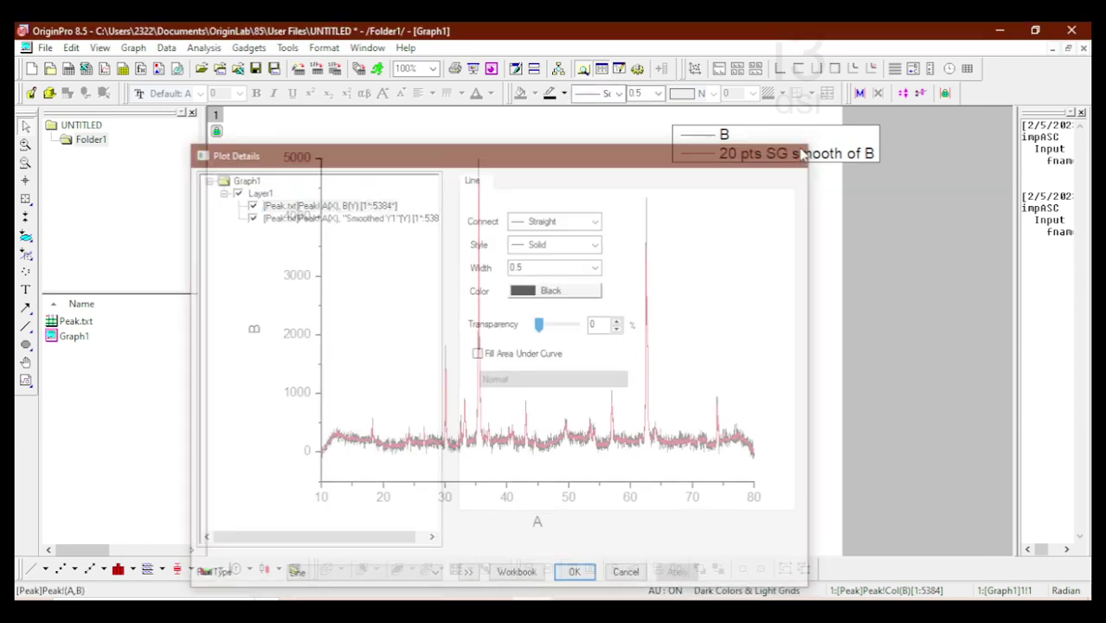
{"action": "double_click", "coordinate": [708, 145]}
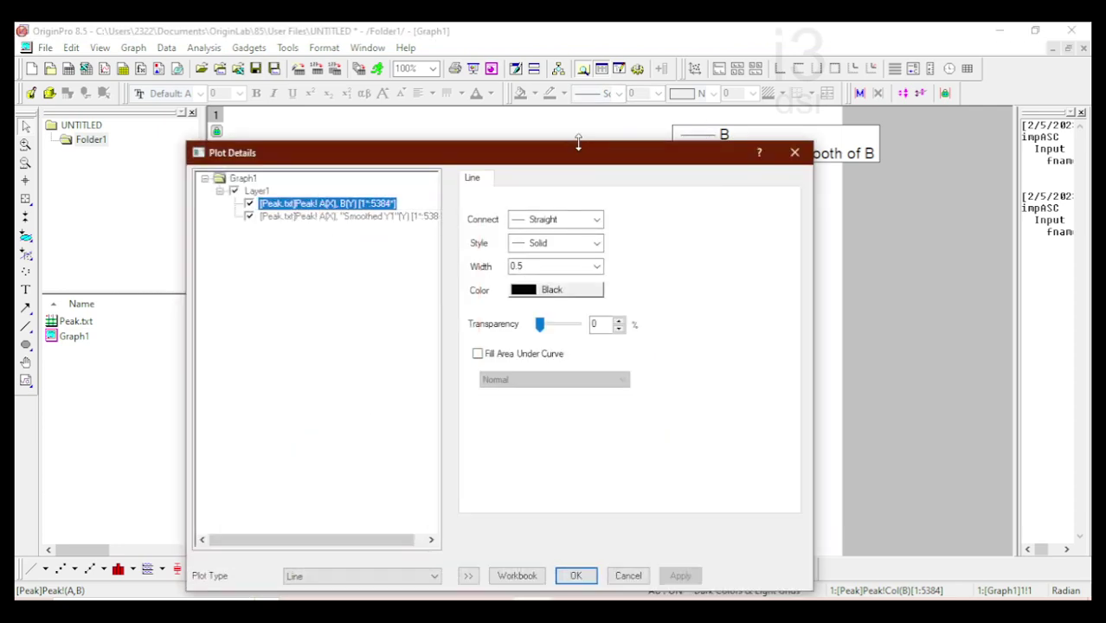
{"action": "left_click_drag", "start_coordinate": [567, 157], "coordinate": [667, 92]}
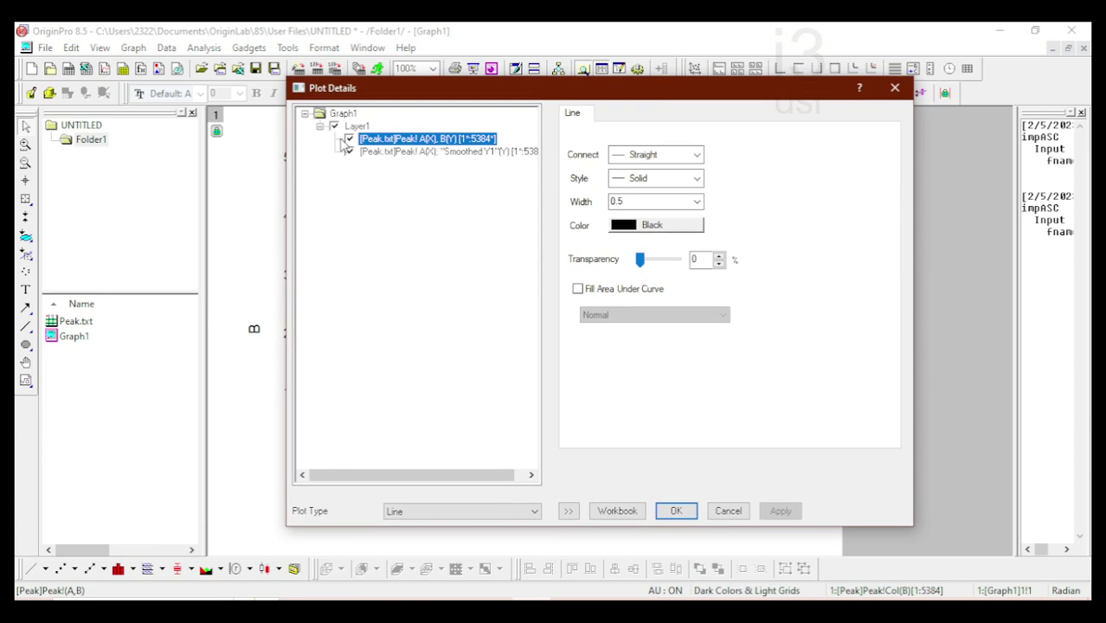
{"action": "left_click", "coordinate": [435, 154]}
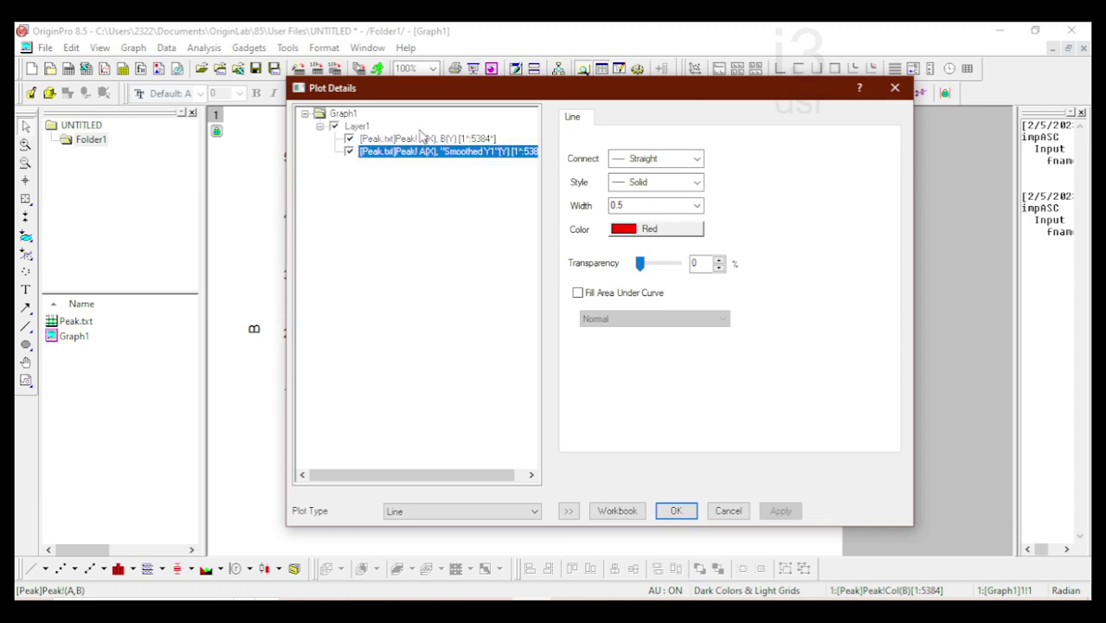
{"action": "left_click", "coordinate": [349, 138]}
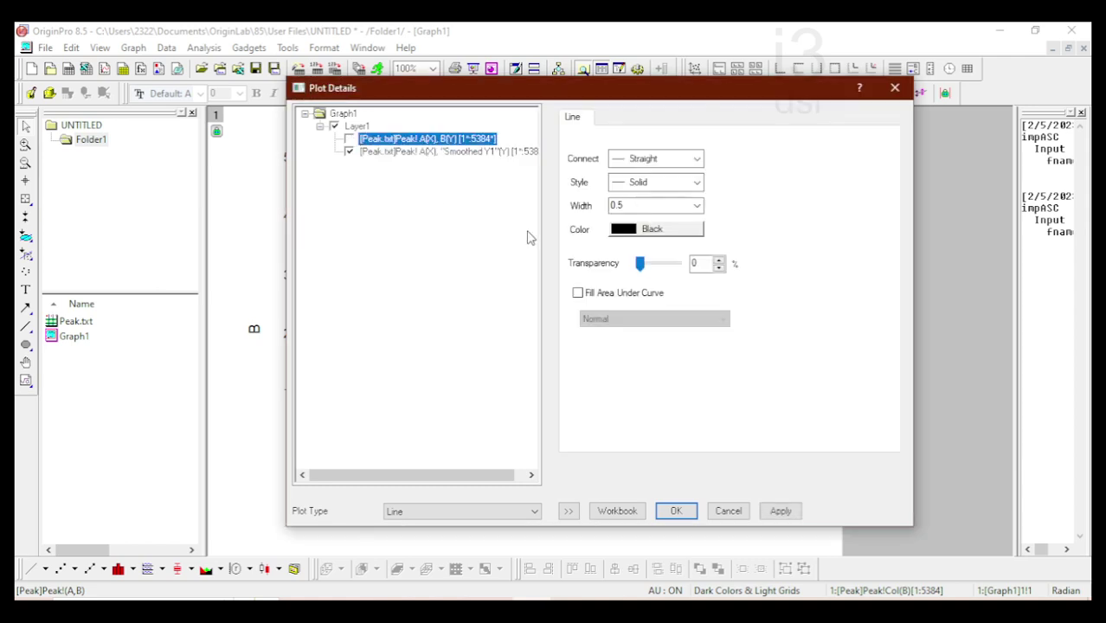
{"action": "left_click", "coordinate": [568, 512]}
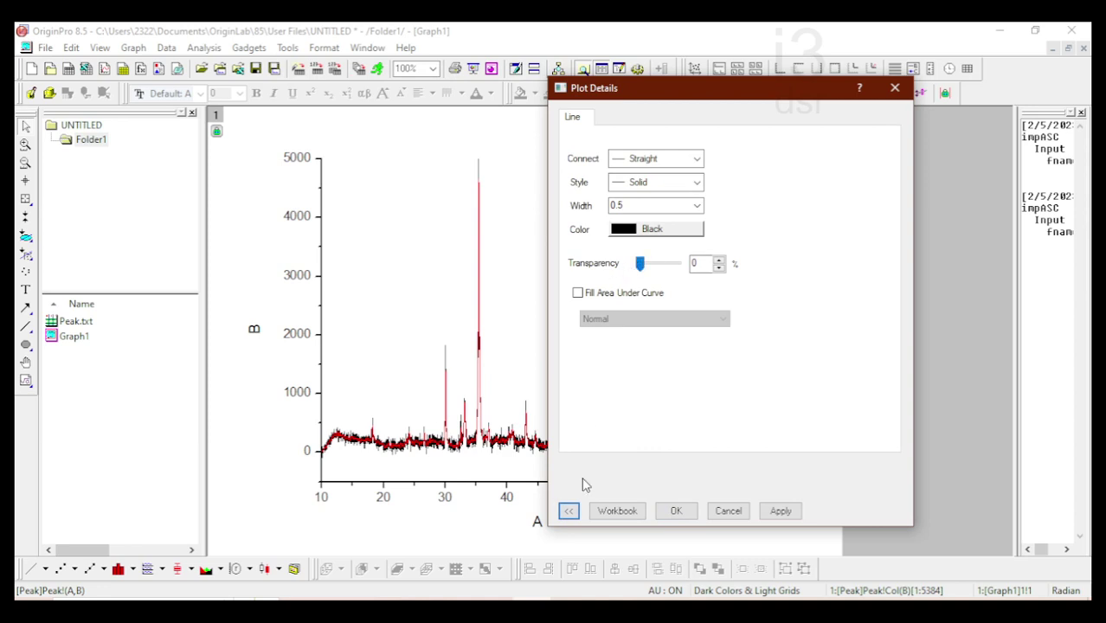
{"action": "left_click", "coordinate": [568, 511]}
{"action": "left_click", "coordinate": [568, 511]}
{"action": "left_click", "coordinate": [781, 511]}
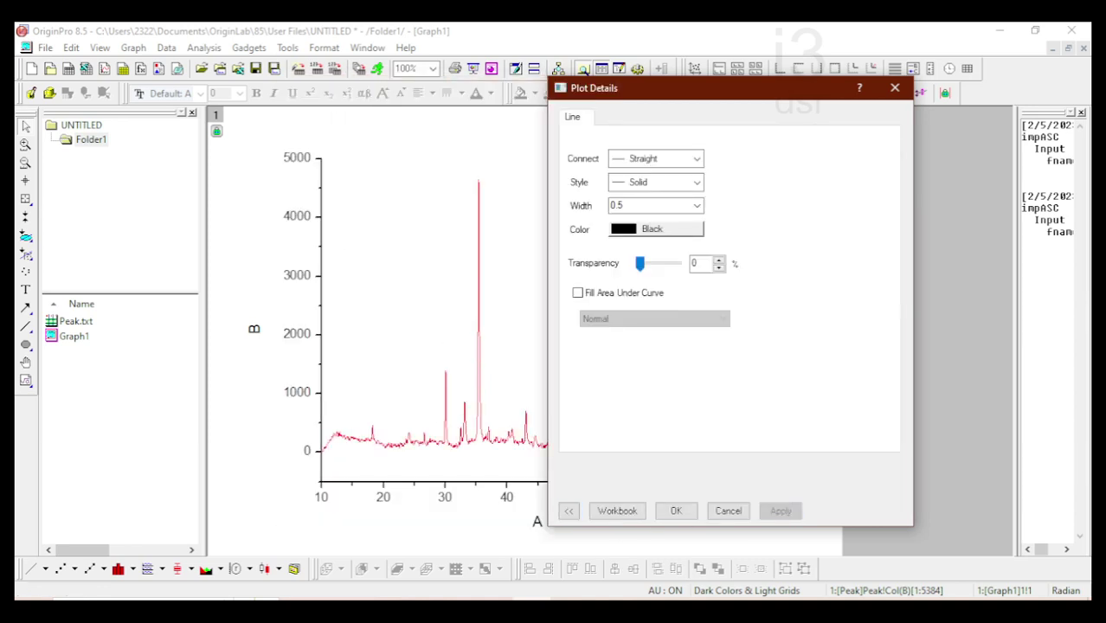
Step: Set the smoothed curve's line width to 2 and its color to Royal, and apply the plot settings
{"action": "left_click", "coordinate": [570, 512]}
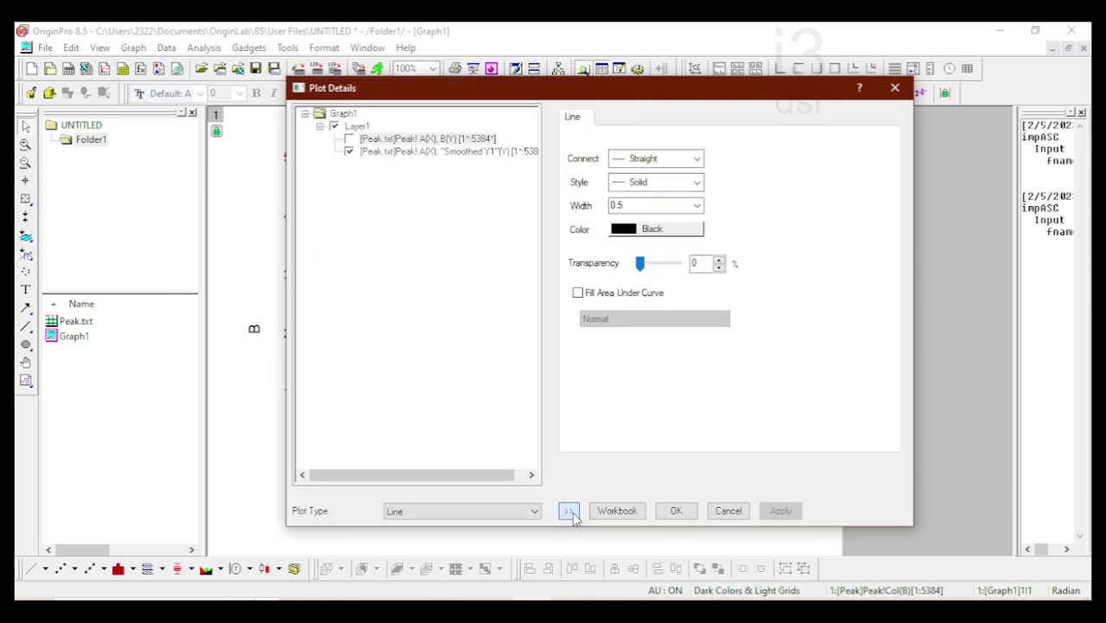
{"action": "left_click", "coordinate": [468, 153]}
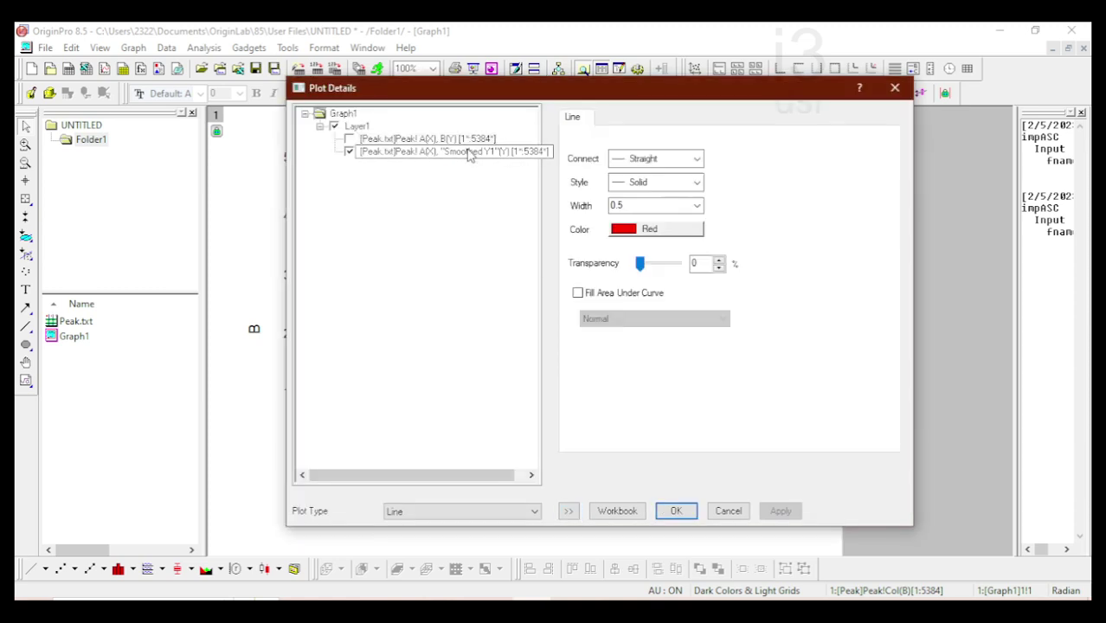
{"action": "left_click", "coordinate": [702, 212]}
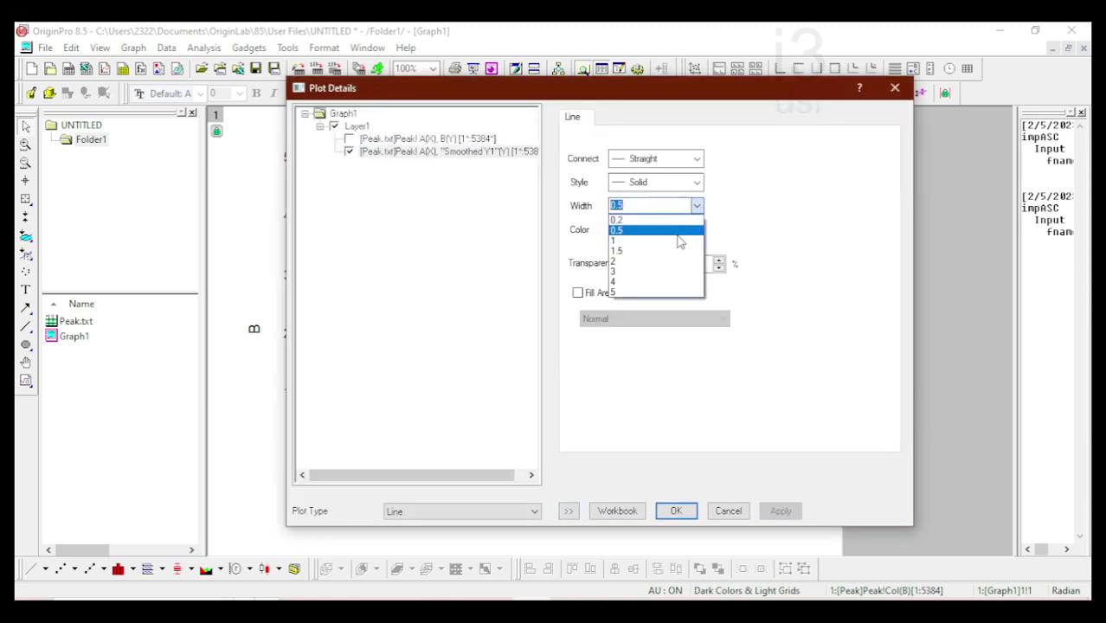
{"action": "left_click", "coordinate": [672, 261]}
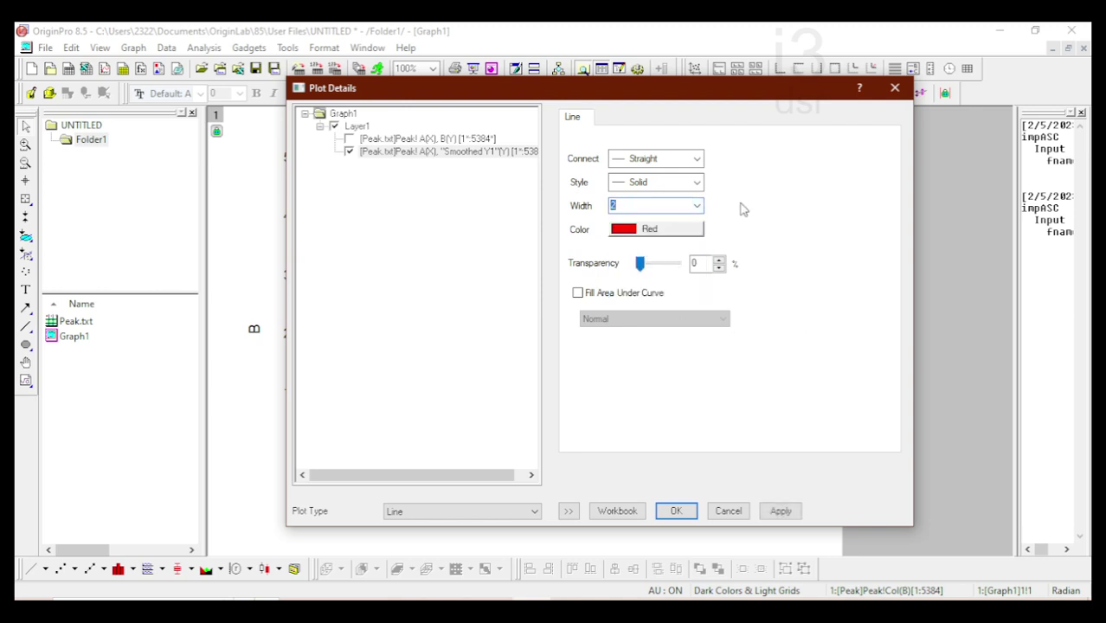
{"action": "left_click", "coordinate": [688, 230]}
{"action": "mouse_move", "coordinate": [651, 251]}
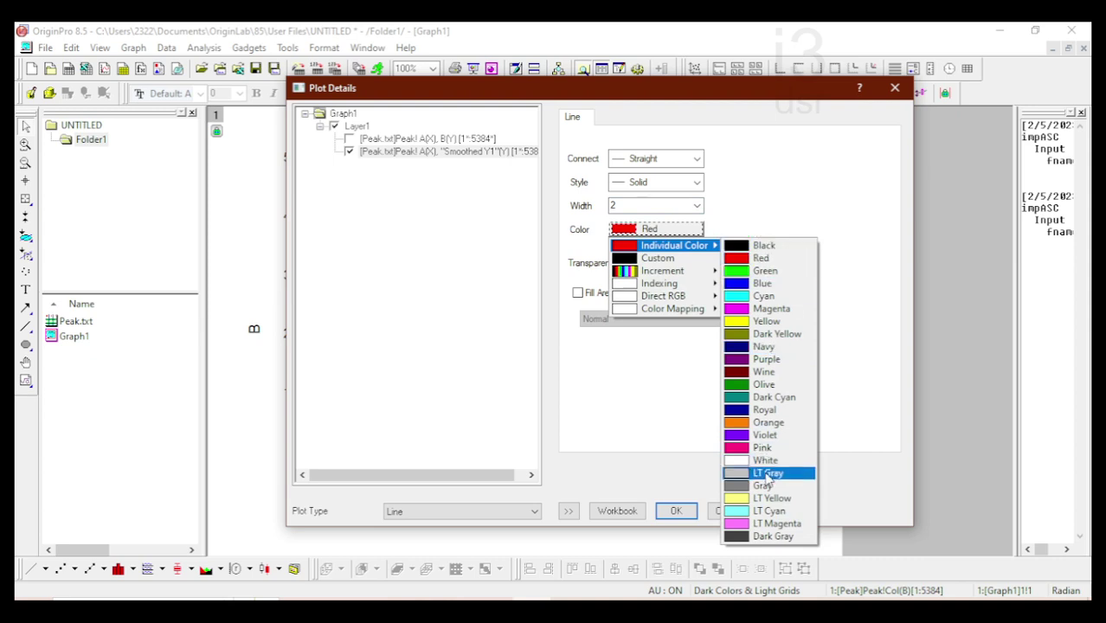
{"action": "left_click", "coordinate": [785, 415]}
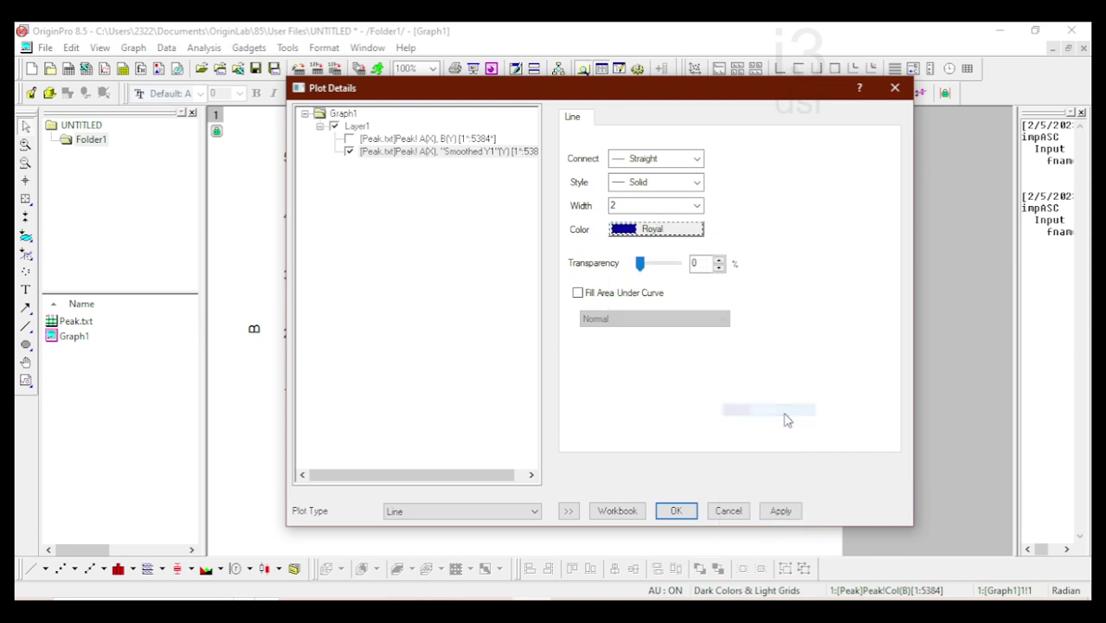
{"action": "left_click", "coordinate": [782, 511]}
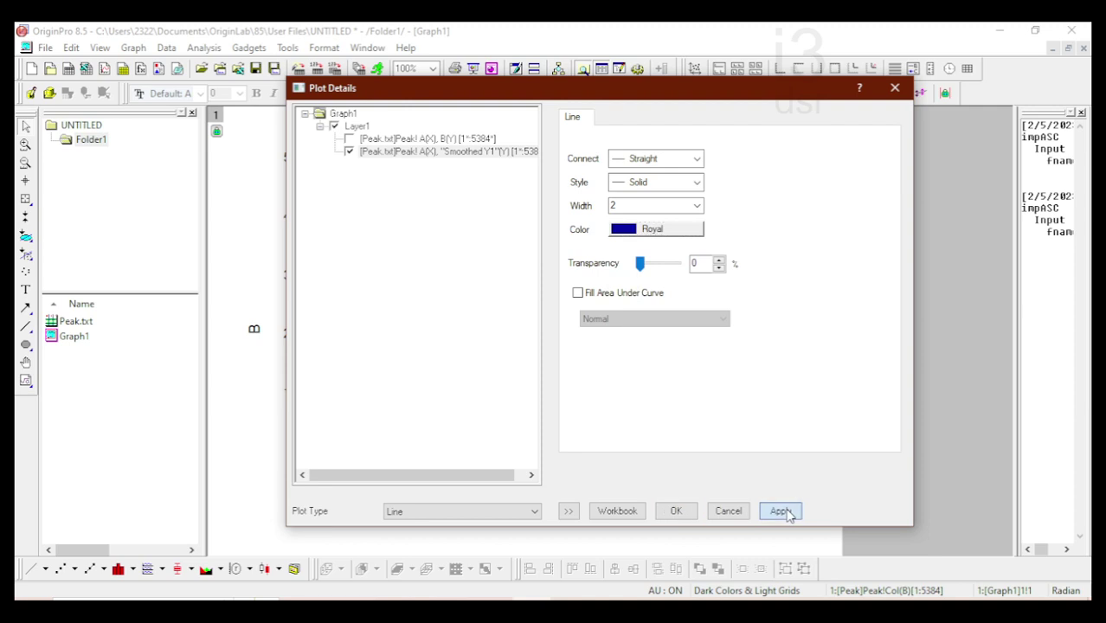
{"action": "left_click", "coordinate": [694, 517]}
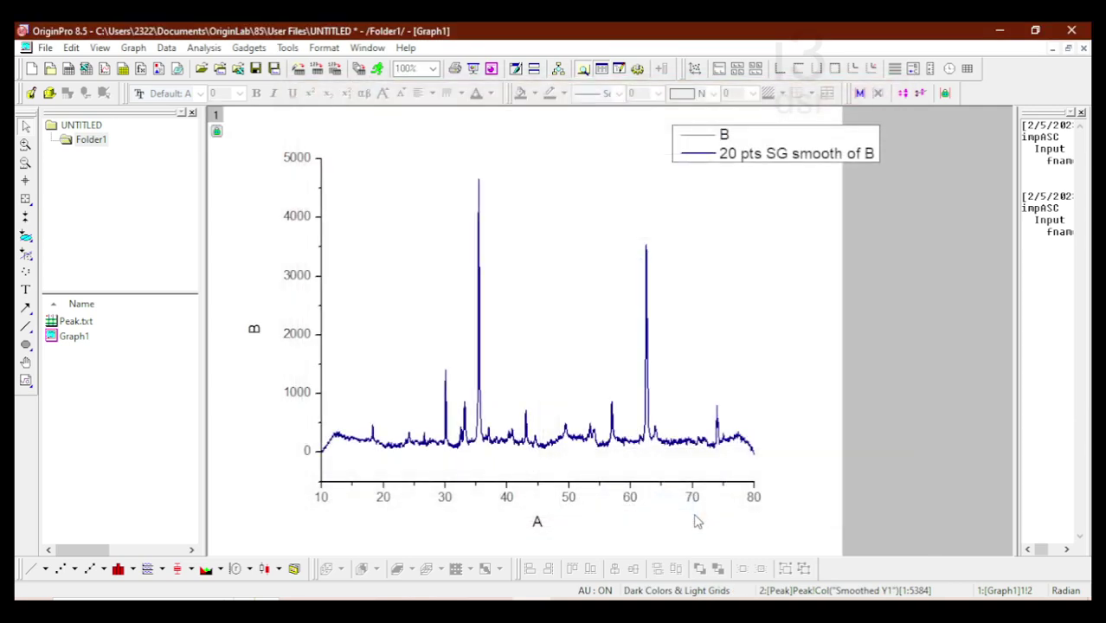
Step: Delete the legend from the graph
{"action": "left_click", "coordinate": [719, 149]}
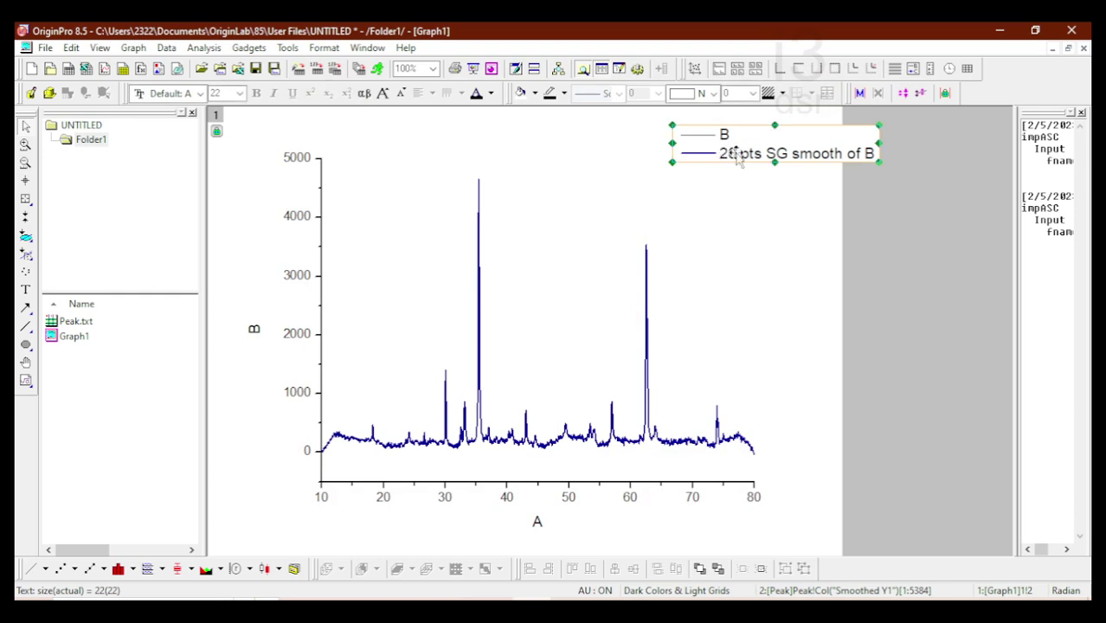
{"action": "left_click", "coordinate": [878, 148]}
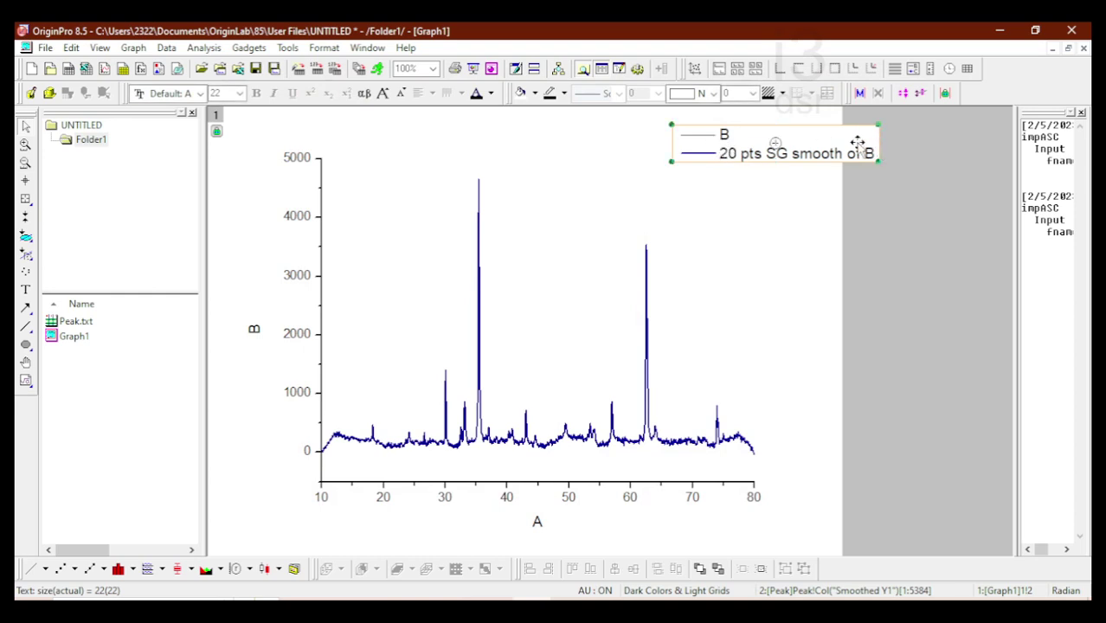
{"action": "key", "text": "Delete"}
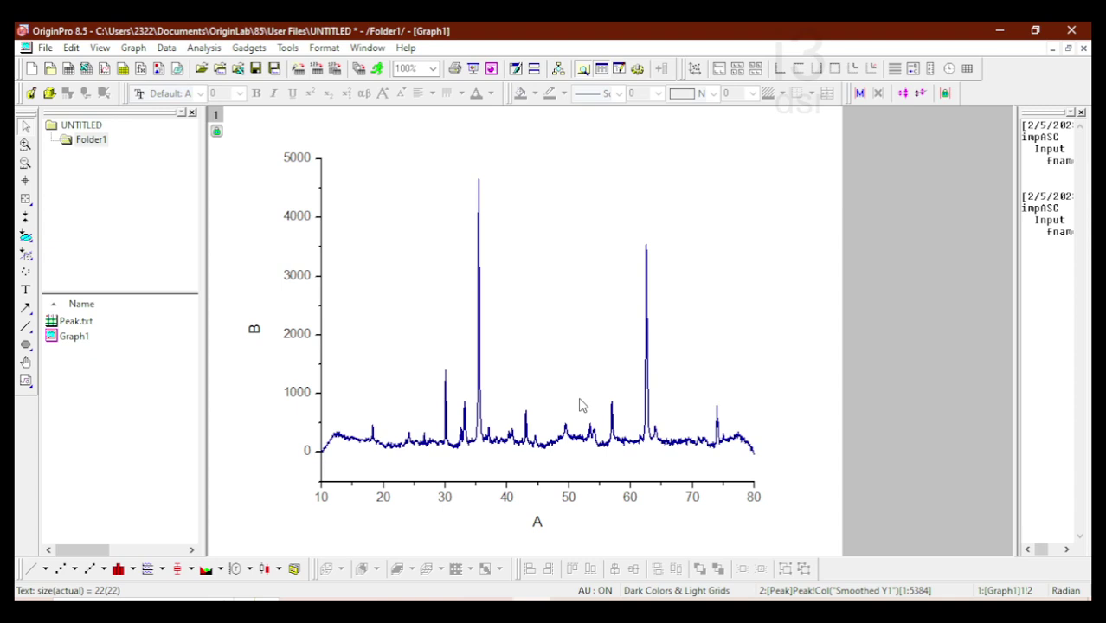
Step: Turn off the axis line and ticks for the left Y axis and the bottom X axis
{"action": "double_click", "coordinate": [321, 366]}
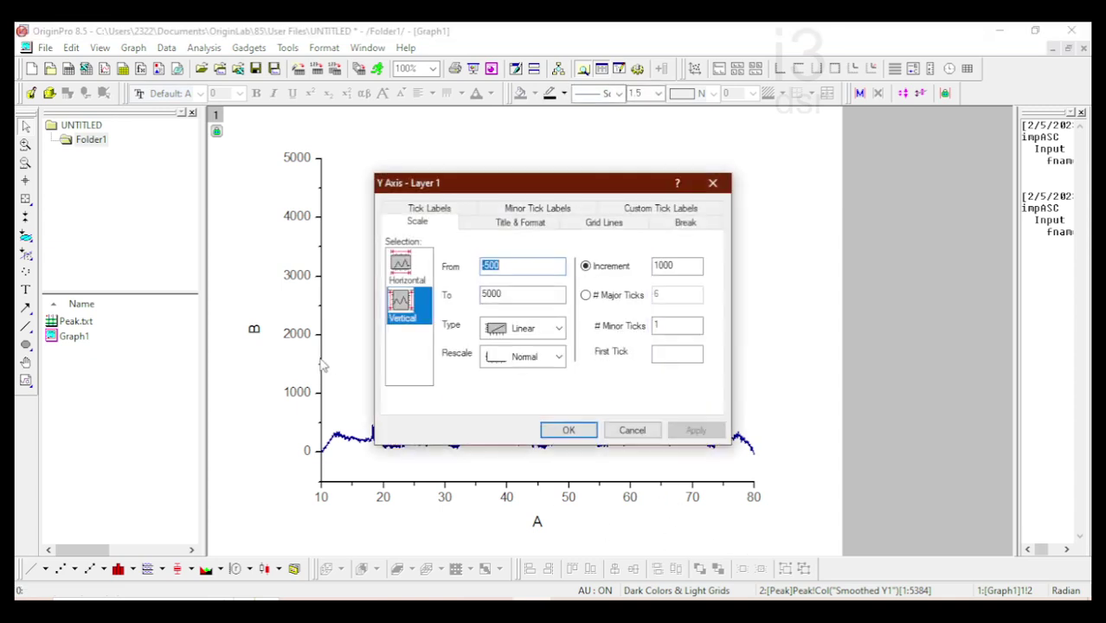
{"action": "left_click", "coordinate": [520, 222]}
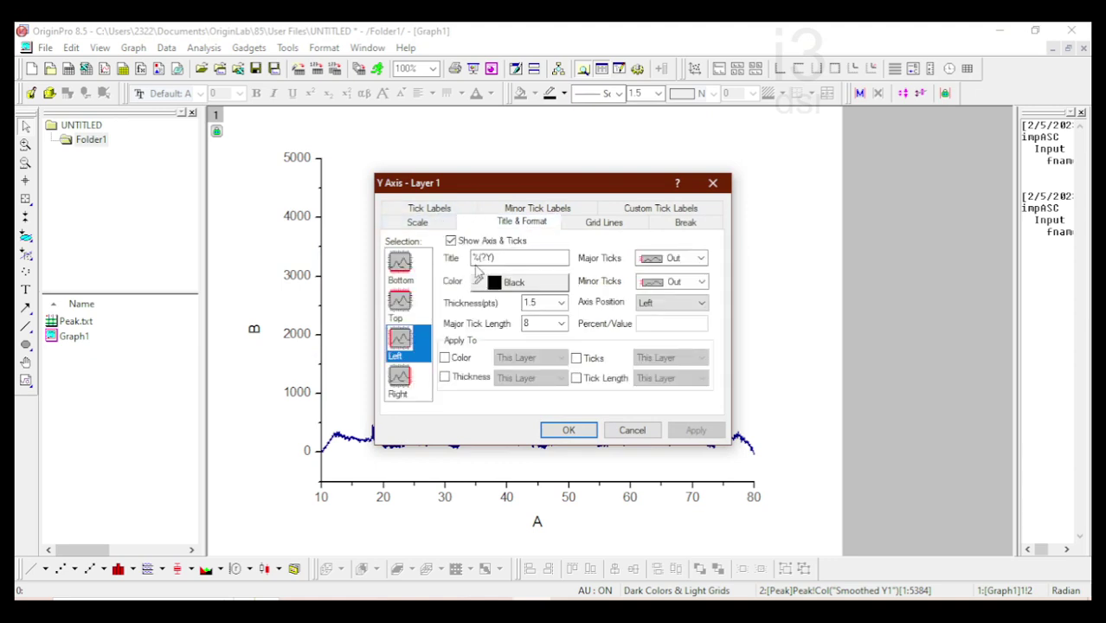
{"action": "left_click", "coordinate": [463, 246]}
{"action": "left_click", "coordinate": [696, 431]}
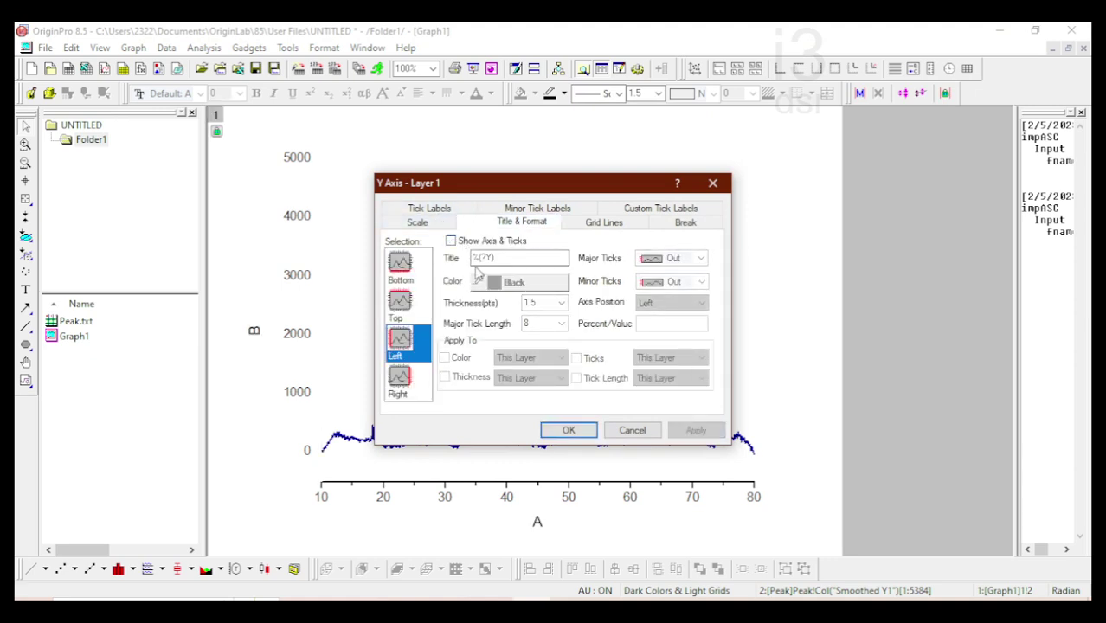
{"action": "left_click", "coordinate": [412, 270]}
{"action": "left_click", "coordinate": [472, 243]}
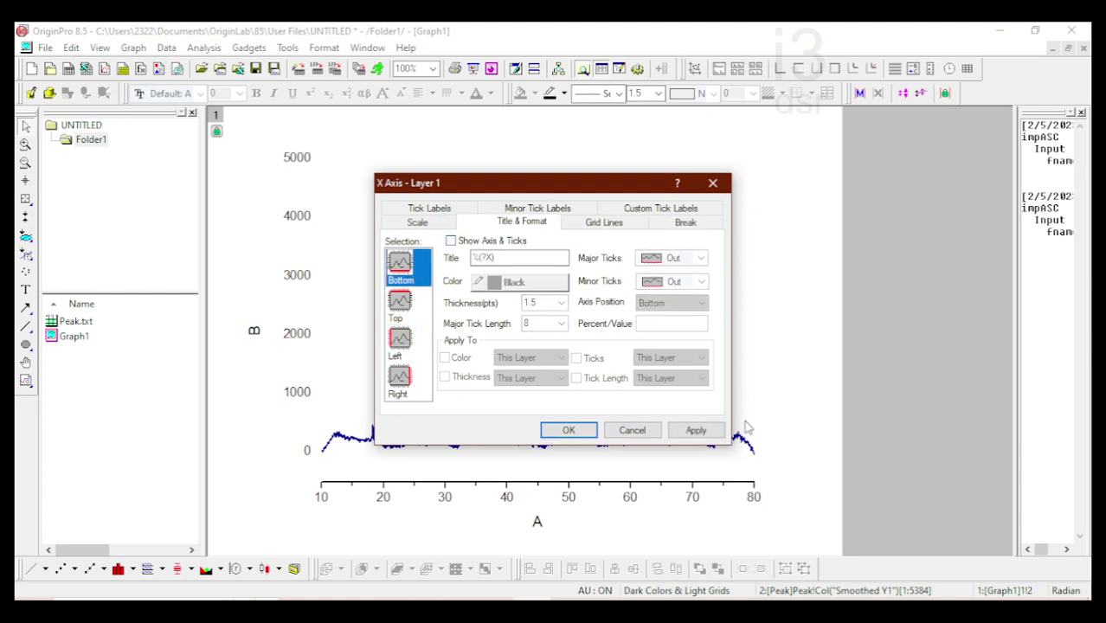
{"action": "left_click", "coordinate": [706, 433]}
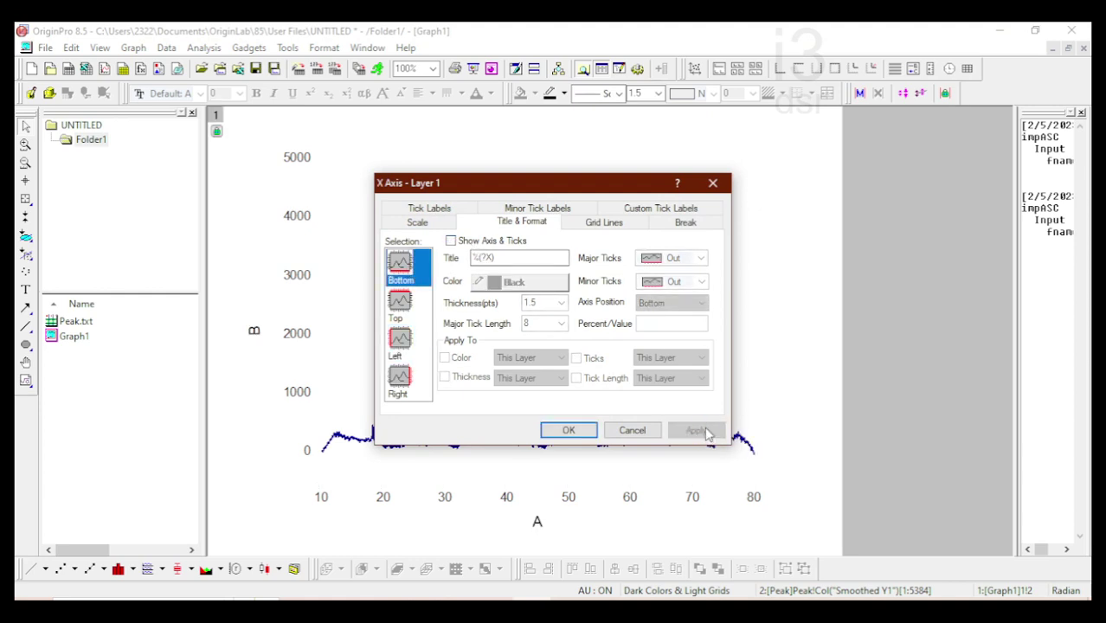
{"action": "left_click", "coordinate": [555, 436]}
Step: Delete the Y axis tick labels and the Y axis title B
{"action": "left_click", "coordinate": [294, 166]}
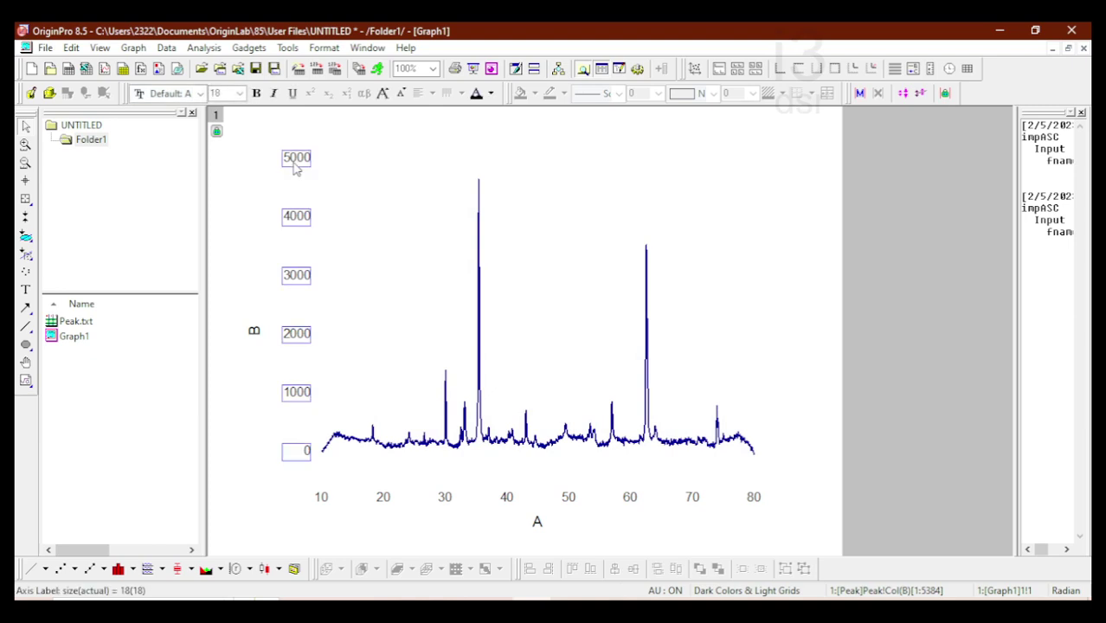
{"action": "key", "text": "Delete"}
{"action": "left_click", "coordinate": [255, 331]}
{"action": "key", "text": "Delete"}
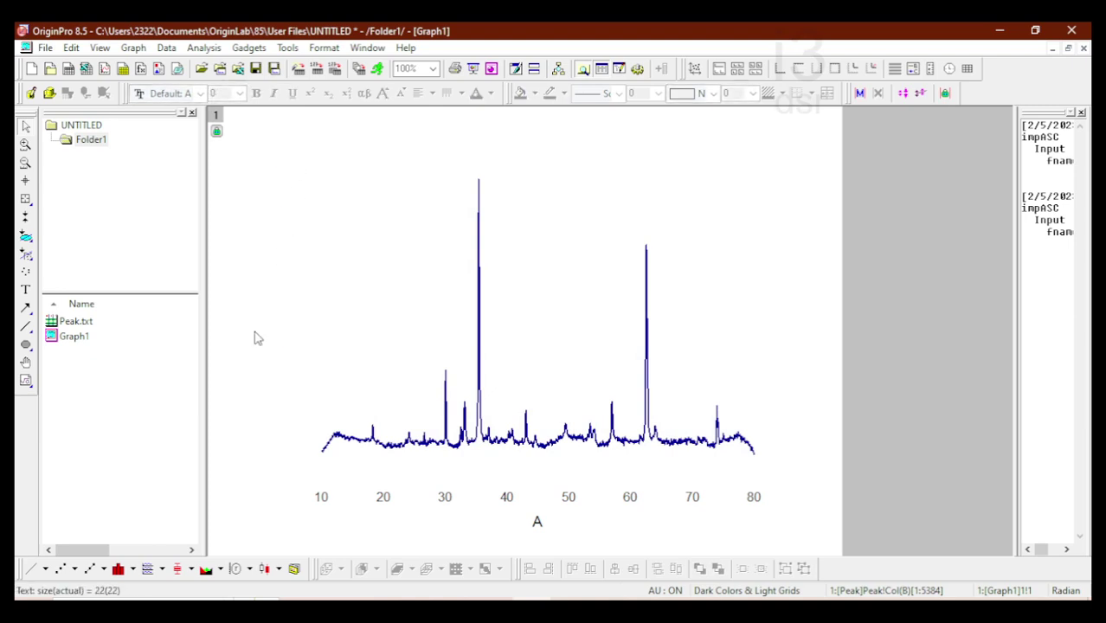
Step: Delete the X axis tick labels and the X axis title A
{"action": "left_click", "coordinate": [387, 498]}
{"action": "key", "text": "Delete"}
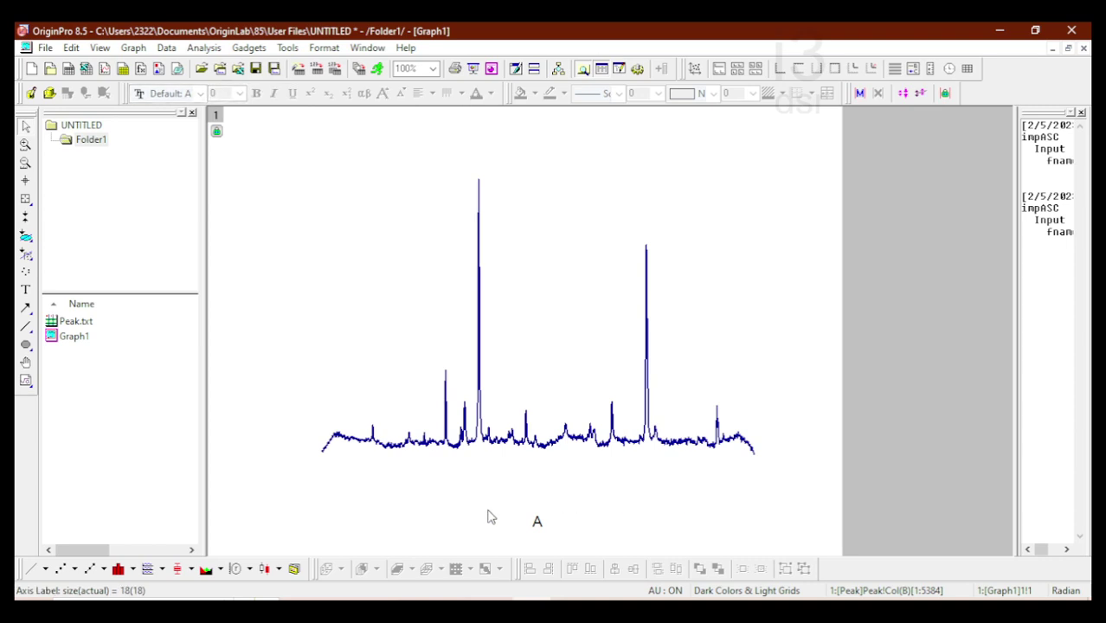
{"action": "left_click", "coordinate": [538, 525]}
{"action": "key", "text": "Delete"}
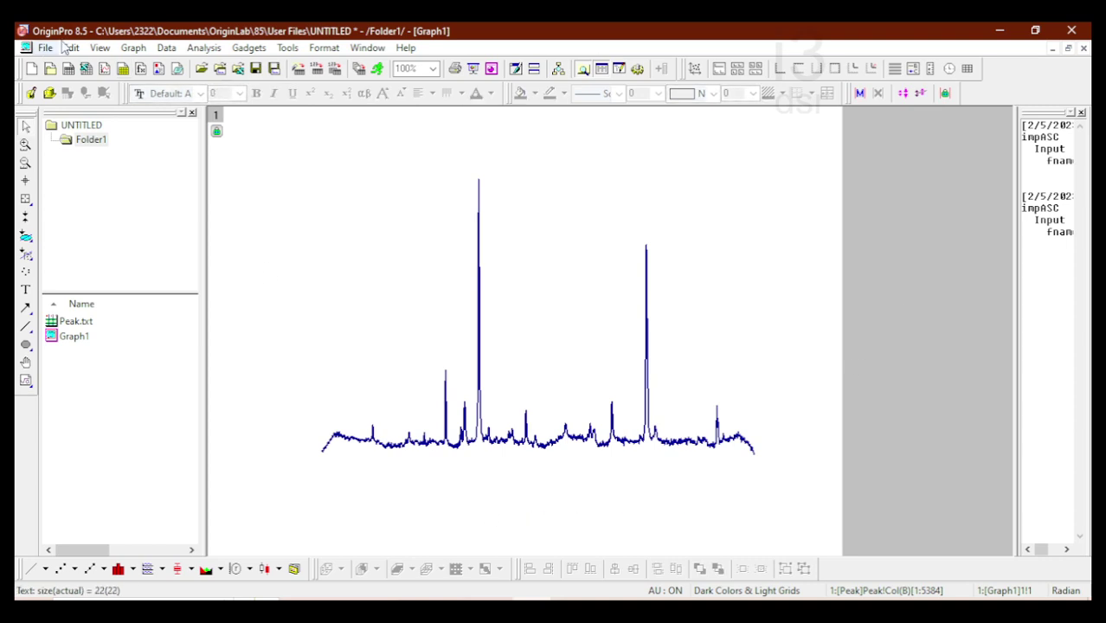
{"action": "left_click", "coordinate": [203, 48]}
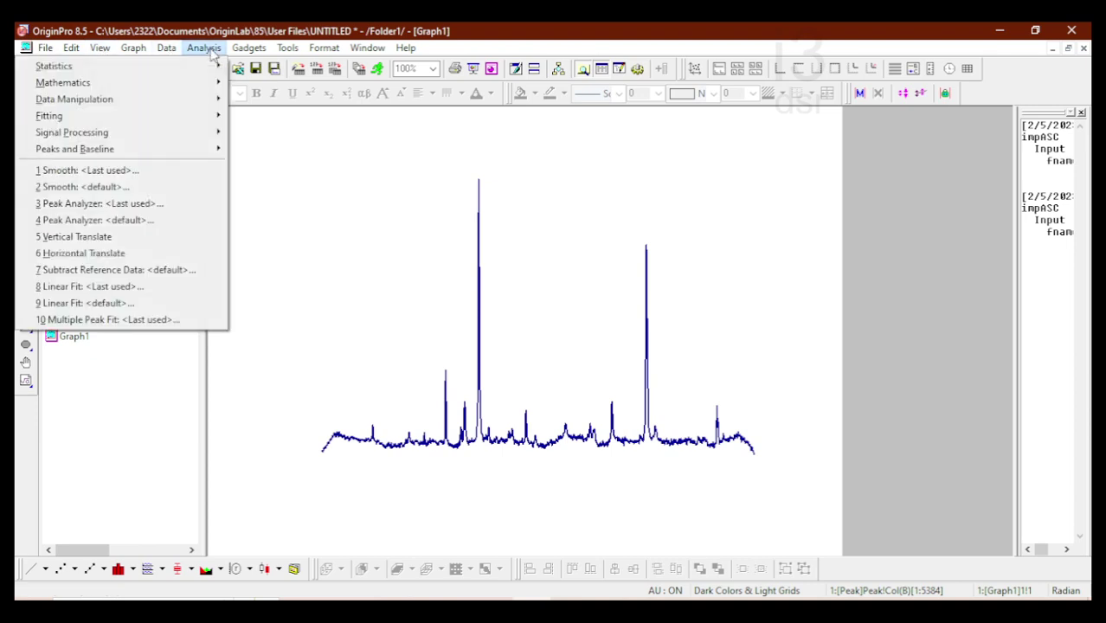
{"action": "mouse_move", "coordinate": [135, 149]}
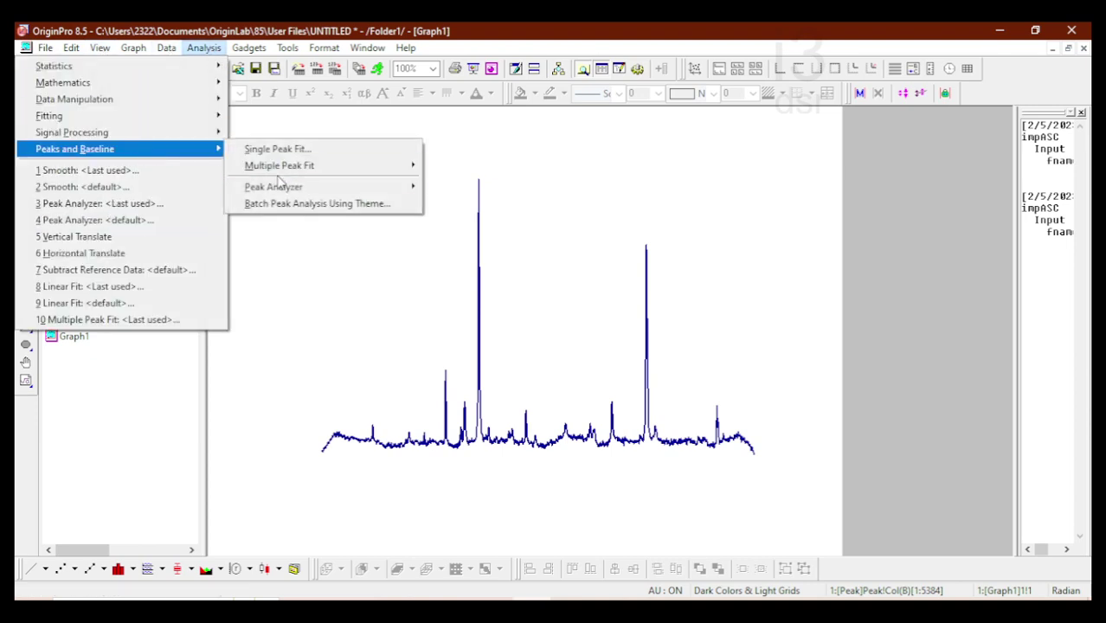
{"action": "mouse_move", "coordinate": [286, 192]}
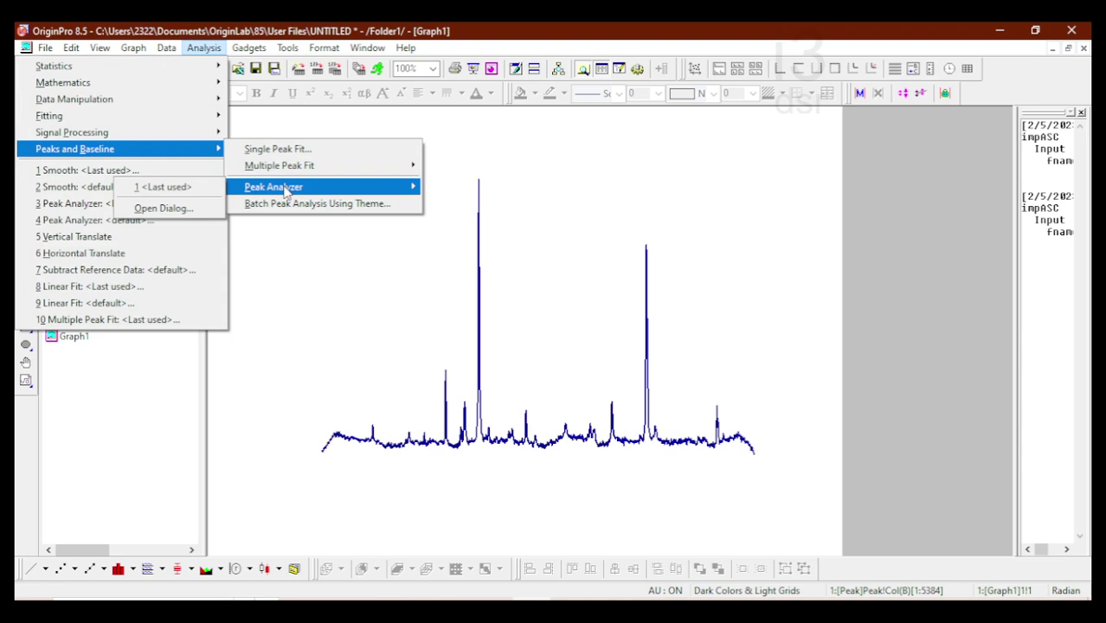
{"action": "left_click", "coordinate": [189, 213]}
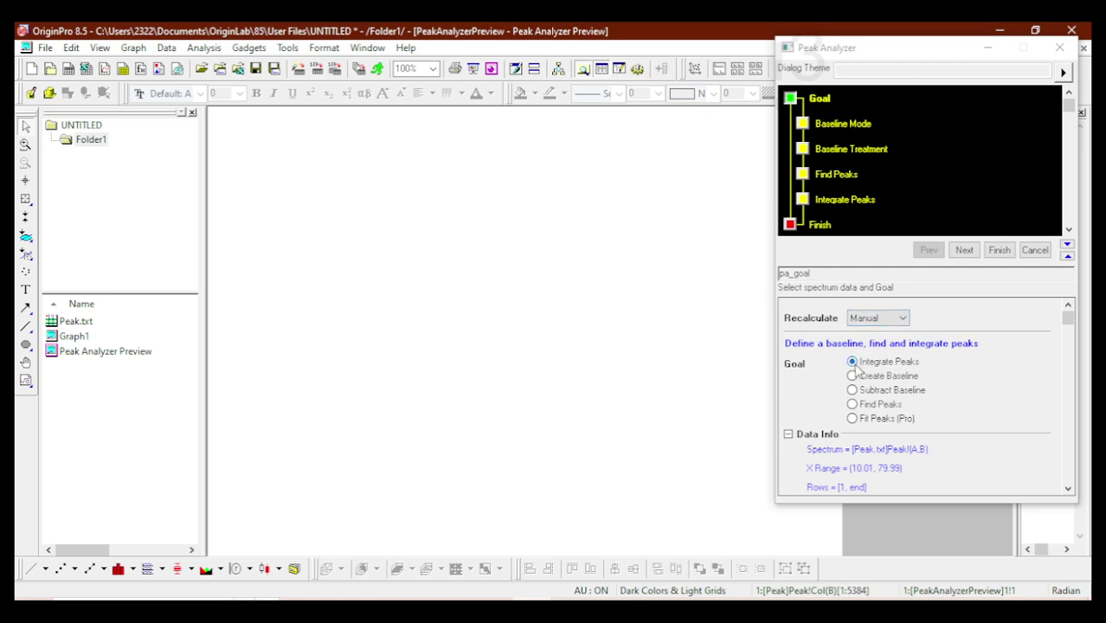
{"action": "left_click", "coordinate": [854, 405]}
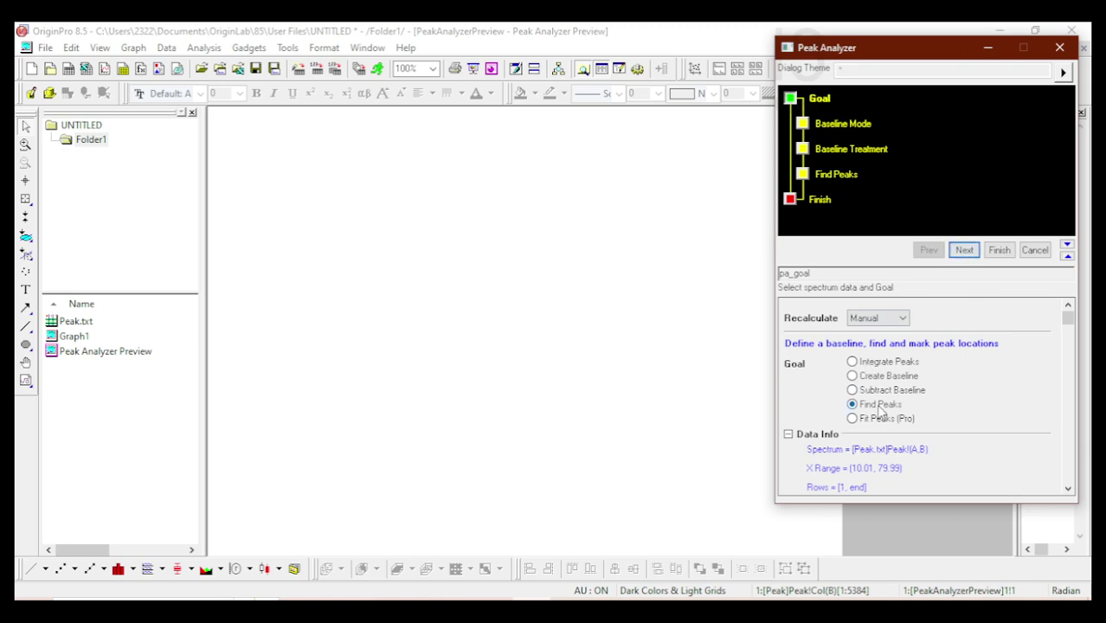
{"action": "left_click", "coordinate": [964, 251]}
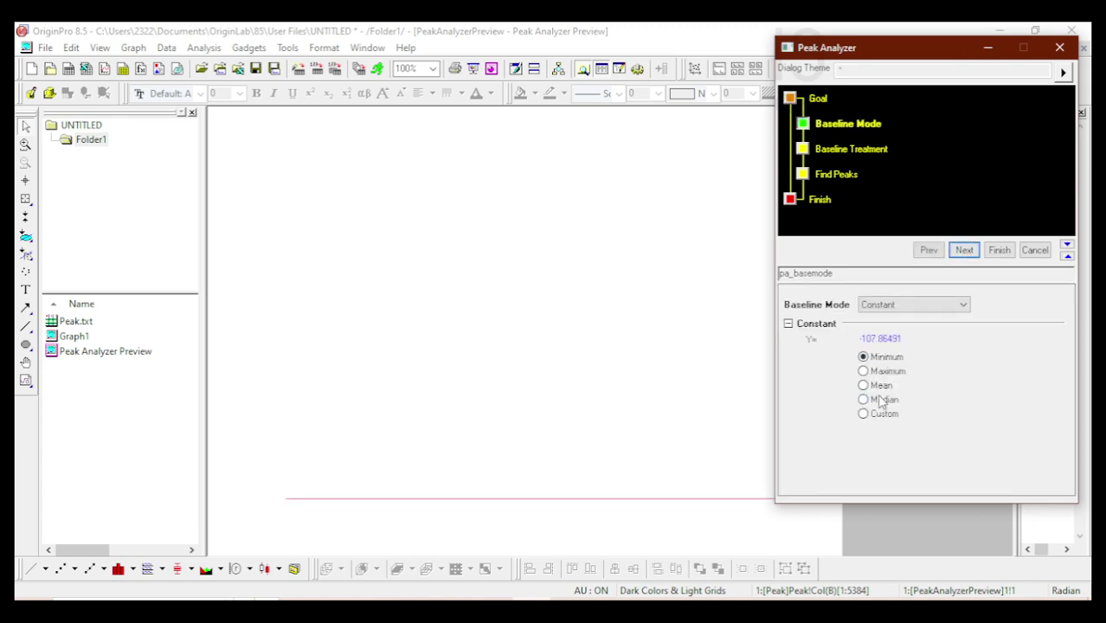
{"action": "left_click", "coordinate": [929, 250]}
{"action": "left_click", "coordinate": [1036, 250]}
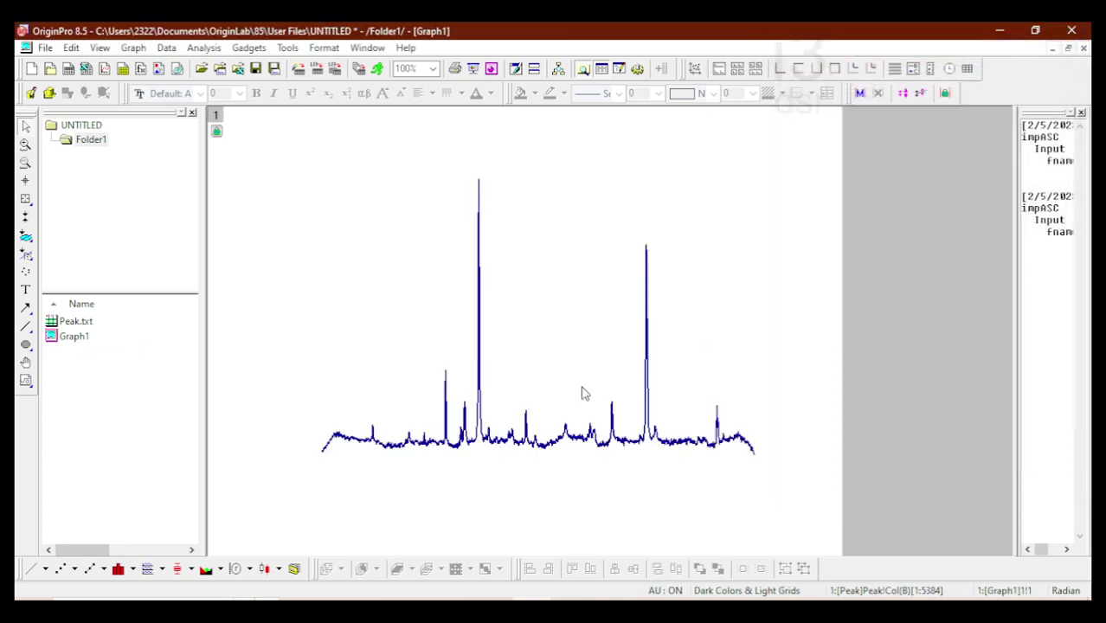
Step: Start the Peak Analyzer on the smoothed curve, set the goal to Find Peaks, and continue to the baseline mode
{"action": "left_click", "coordinate": [636, 446]}
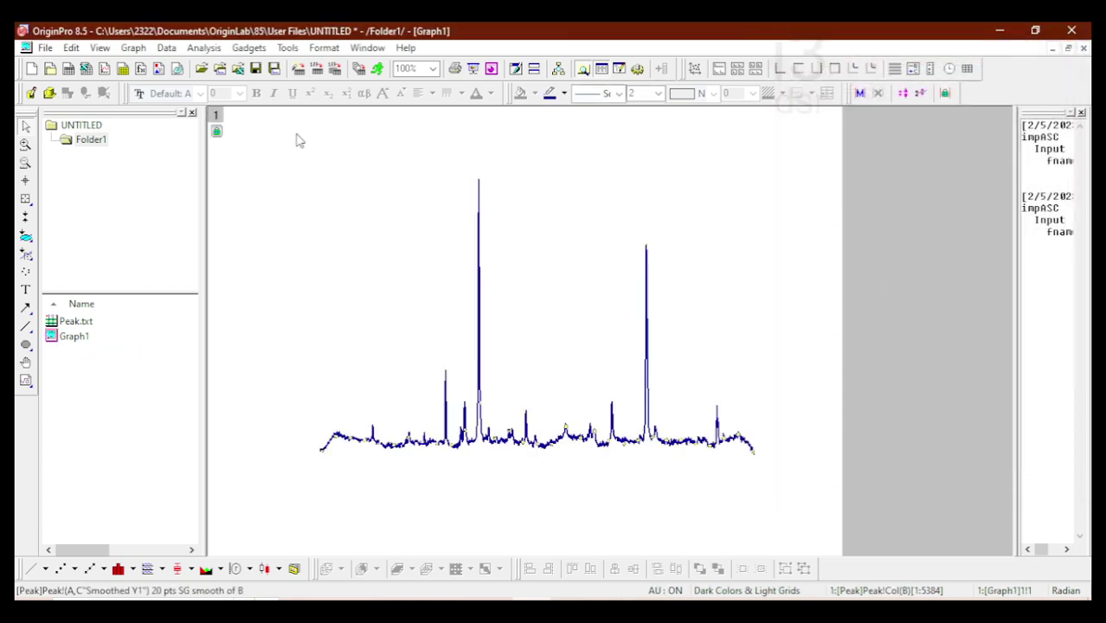
{"action": "left_click", "coordinate": [204, 47]}
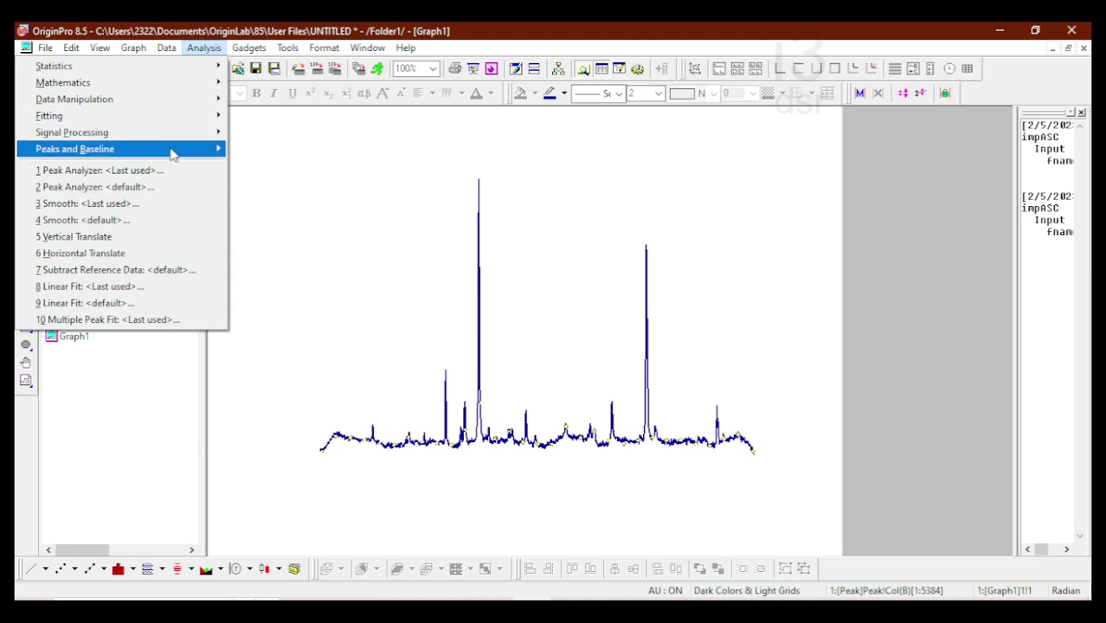
{"action": "mouse_move", "coordinate": [171, 149]}
{"action": "left_click", "coordinate": [160, 208]}
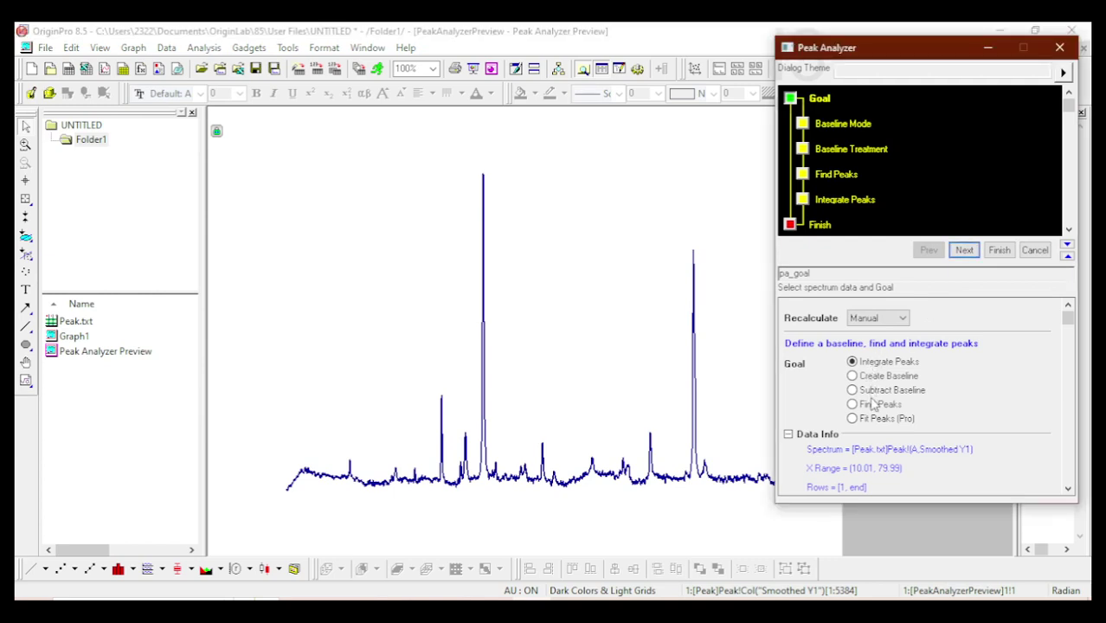
{"action": "left_click", "coordinate": [870, 405]}
{"action": "left_click", "coordinate": [968, 254]}
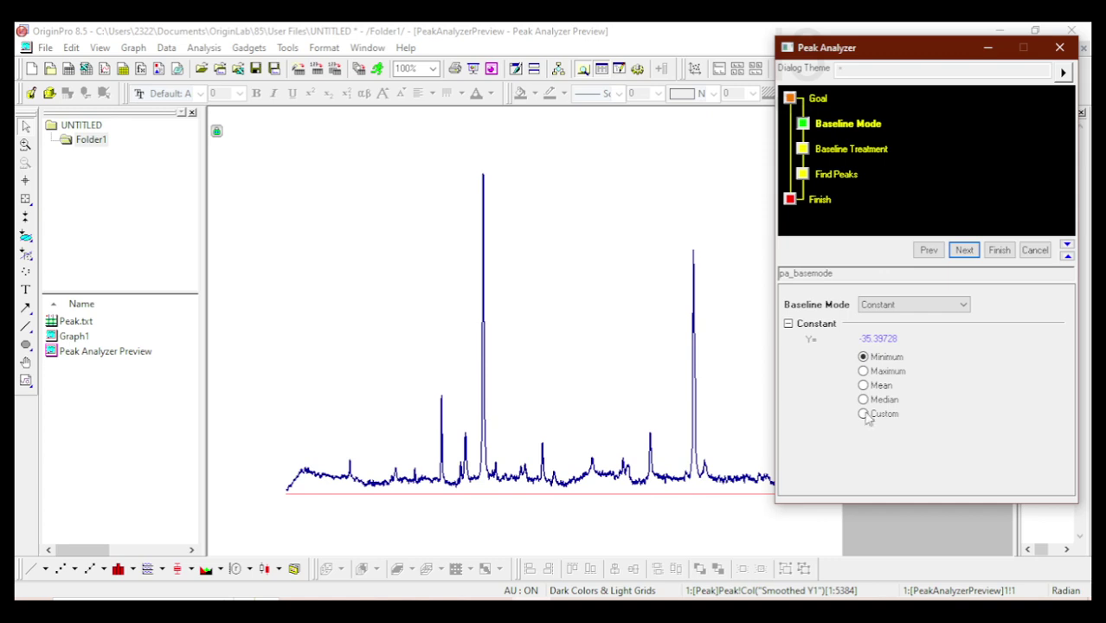
Step: Try the Maximum, Mean, Custom, Median and Minimum options for the constant baseline on the preview curve
{"action": "left_click", "coordinate": [890, 374]}
{"action": "left_click", "coordinate": [883, 386]}
{"action": "left_click", "coordinate": [878, 418]}
{"action": "left_click", "coordinate": [878, 400]}
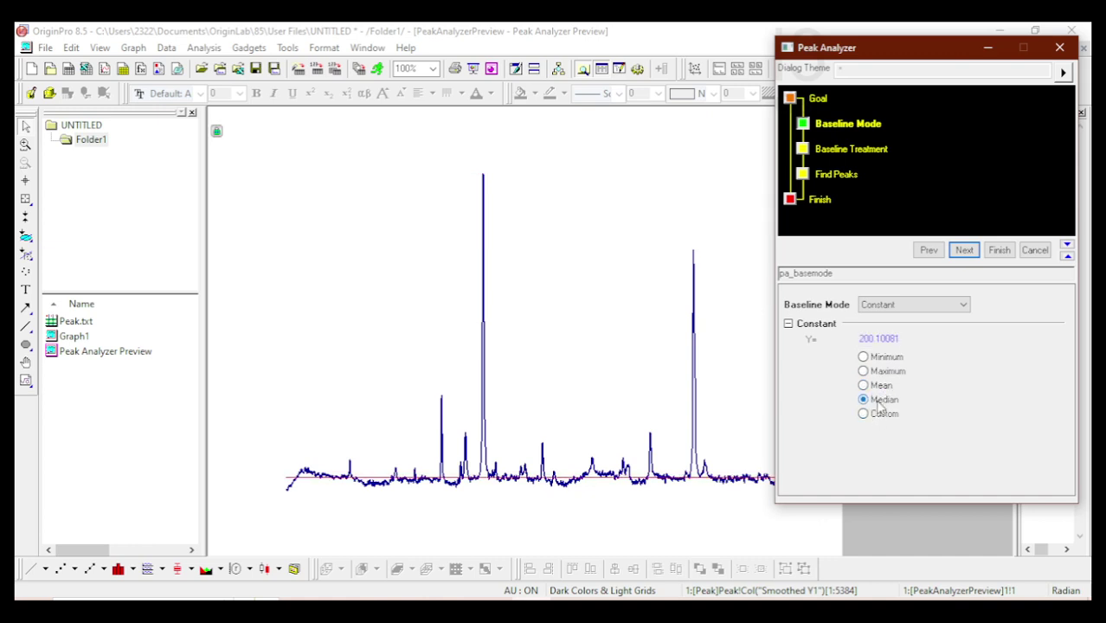
{"action": "left_click", "coordinate": [878, 357]}
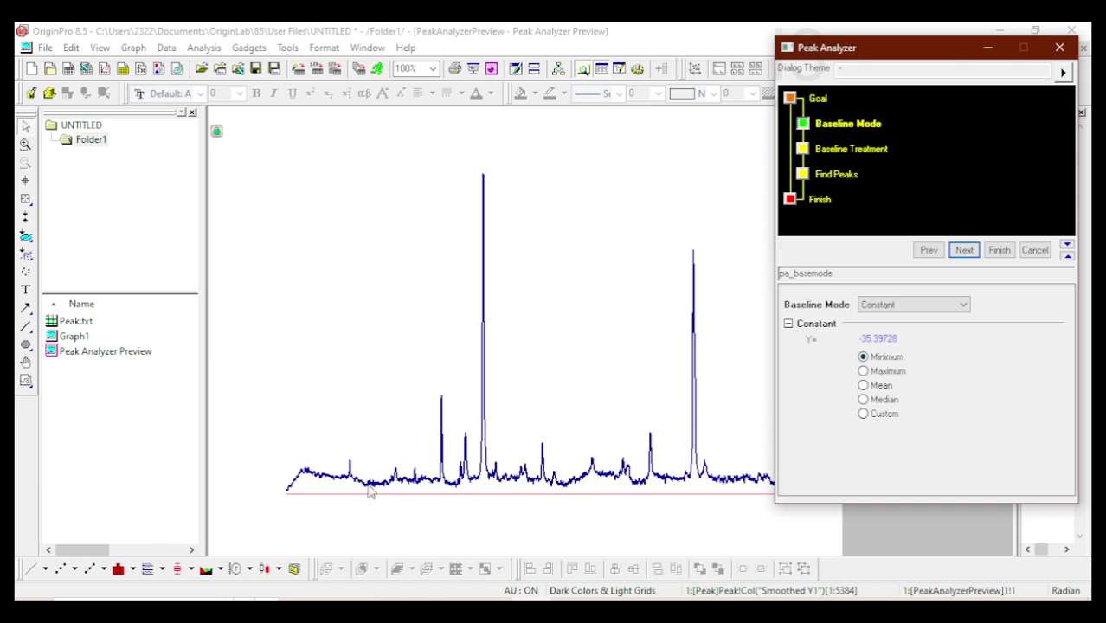
{"action": "left_click", "coordinate": [892, 371]}
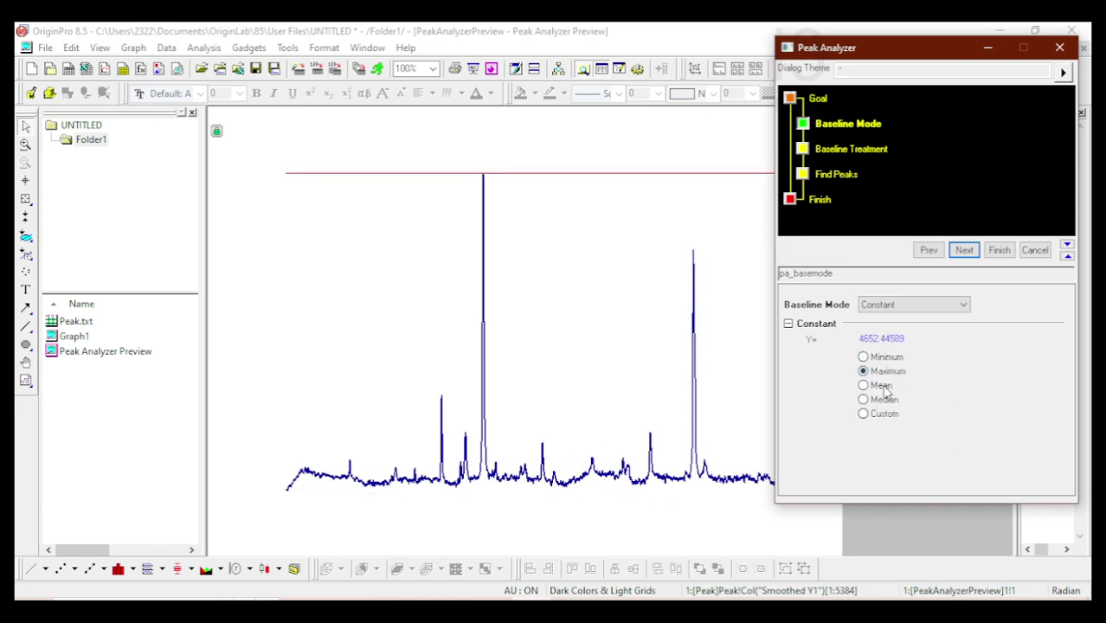
{"action": "left_click", "coordinate": [884, 388]}
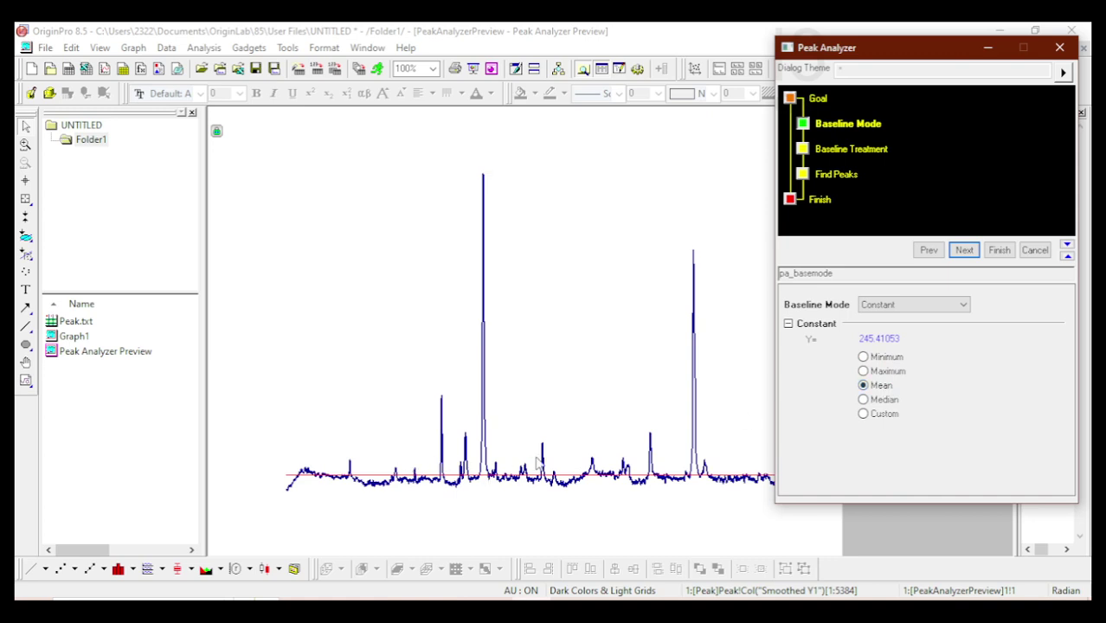
Step: Compare the Median and Mean constant baselines, choose Median, and continue to the baseline treatment
{"action": "left_click", "coordinate": [875, 404]}
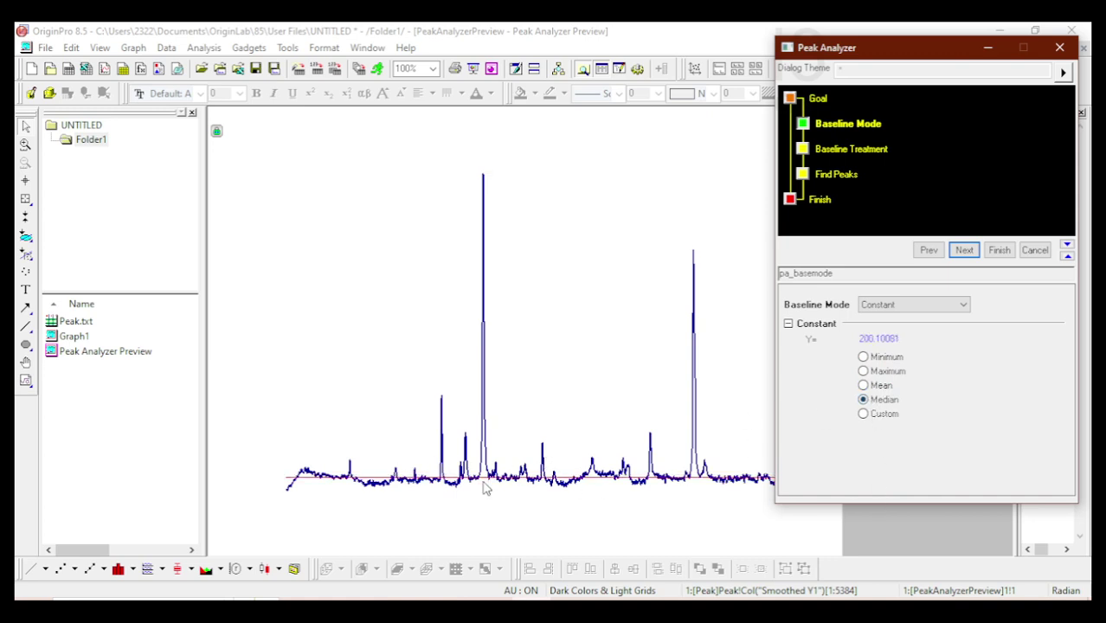
{"action": "left_click", "coordinate": [864, 386]}
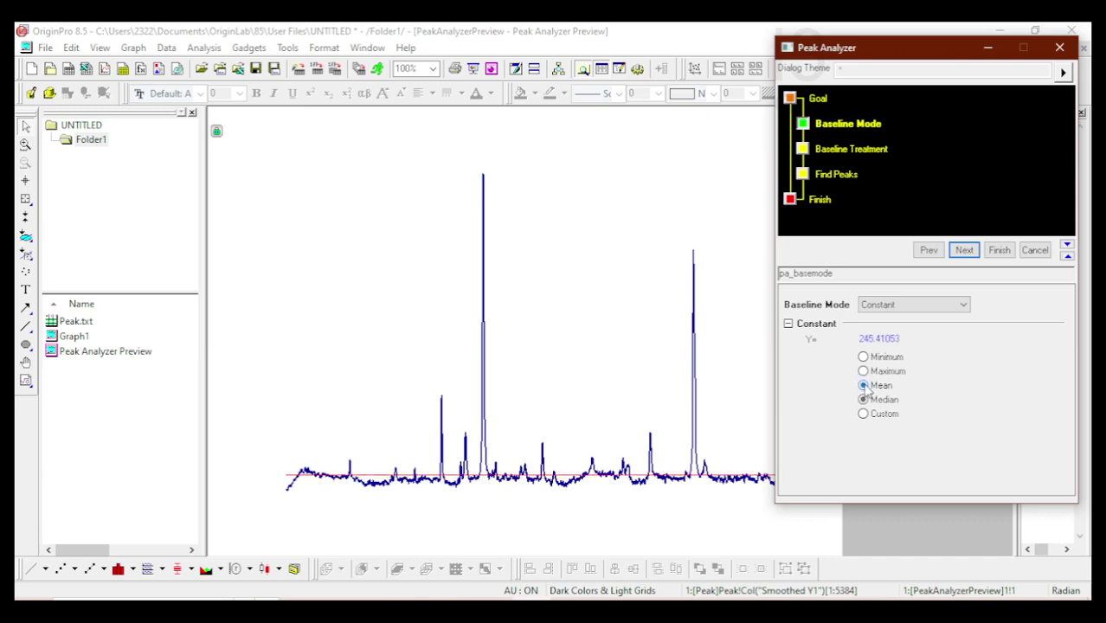
{"action": "left_click", "coordinate": [864, 400]}
{"action": "left_click", "coordinate": [864, 385]}
{"action": "left_click", "coordinate": [864, 400]}
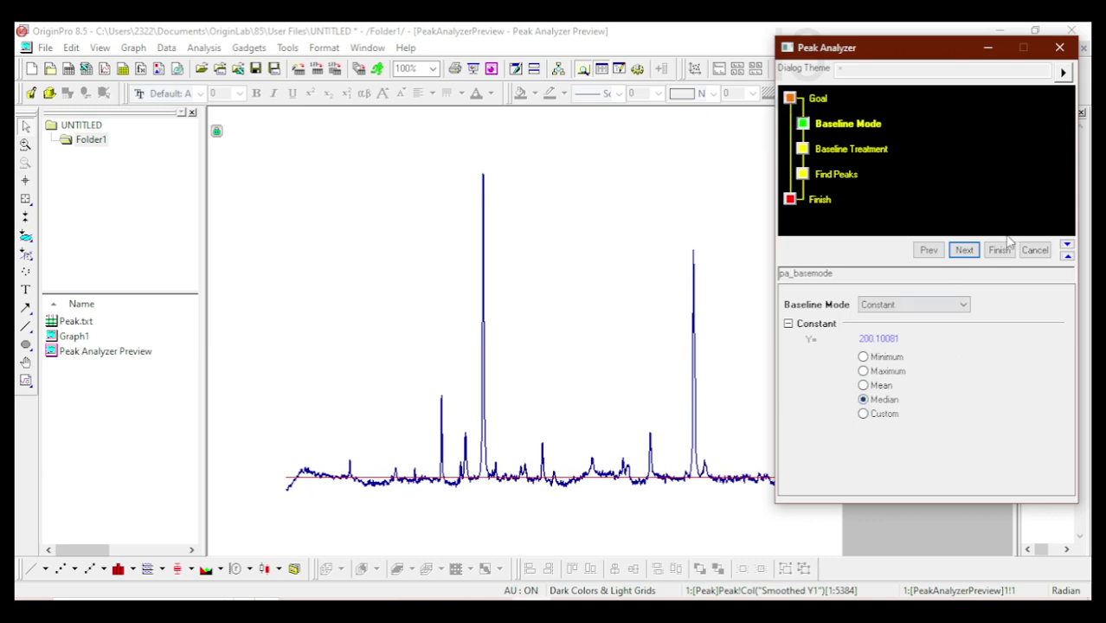
{"action": "left_click", "coordinate": [967, 251]}
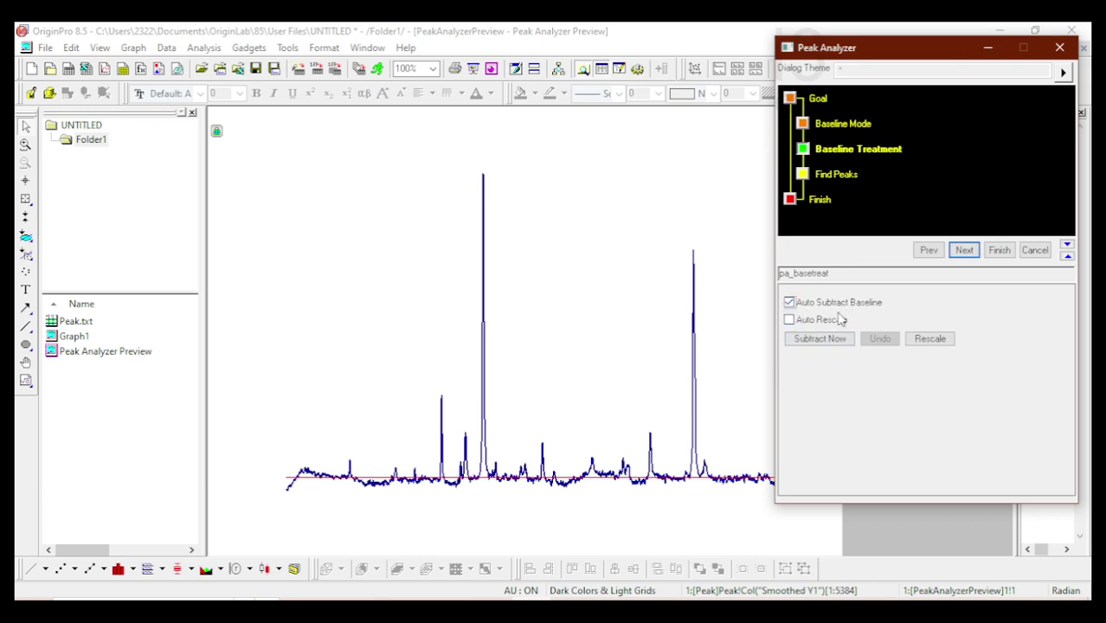
Step: Try subtracting the baseline from the curve immediately, and undo the subtraction
{"action": "left_click", "coordinate": [819, 341]}
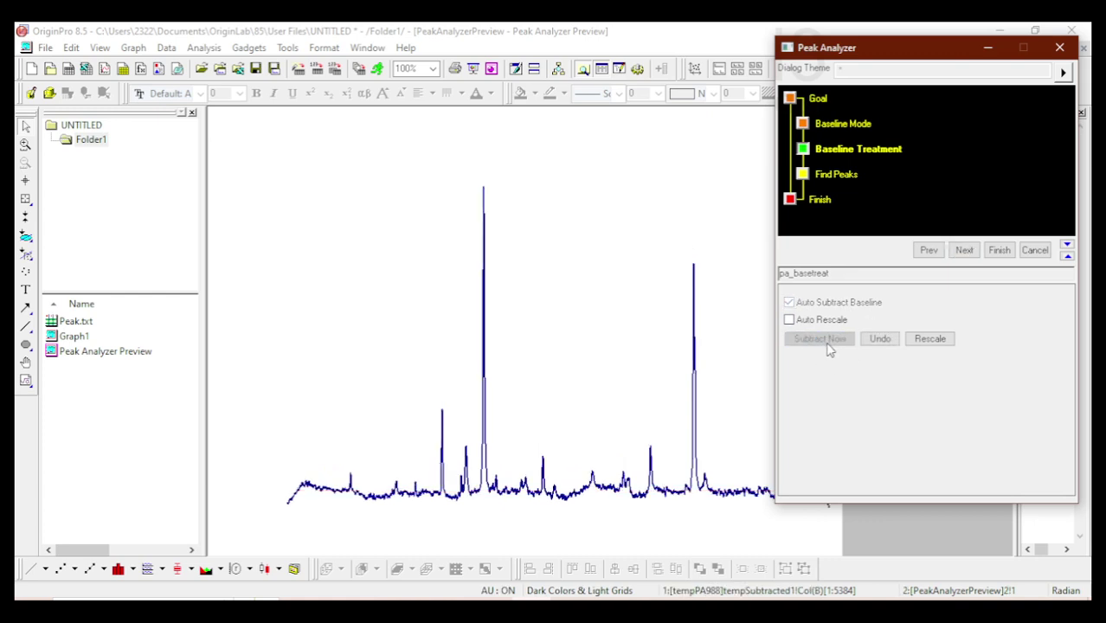
{"action": "left_click", "coordinate": [877, 341]}
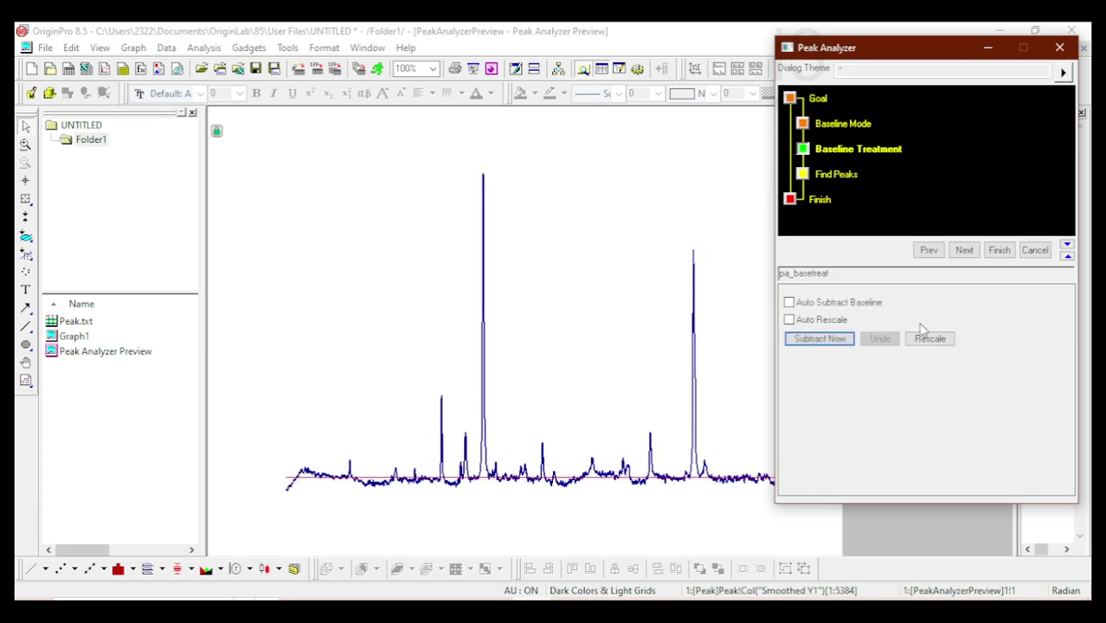
Step: Continue to peak finding, run the automatic search with the default settings, and keep By Height as the filtering method
{"action": "left_click", "coordinate": [975, 253]}
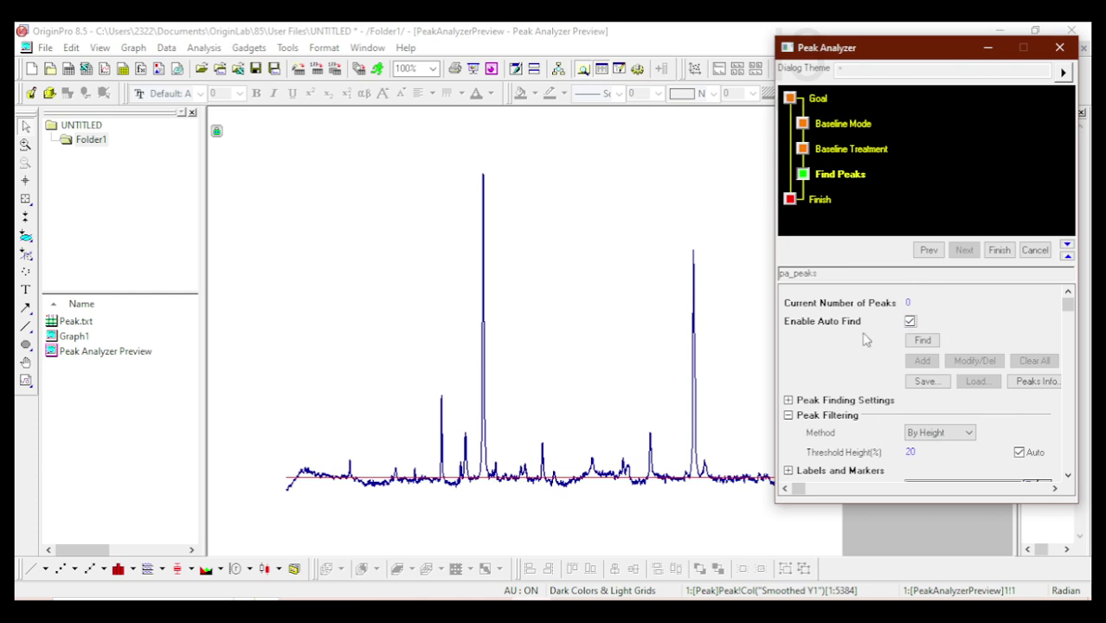
{"action": "left_click", "coordinate": [923, 341]}
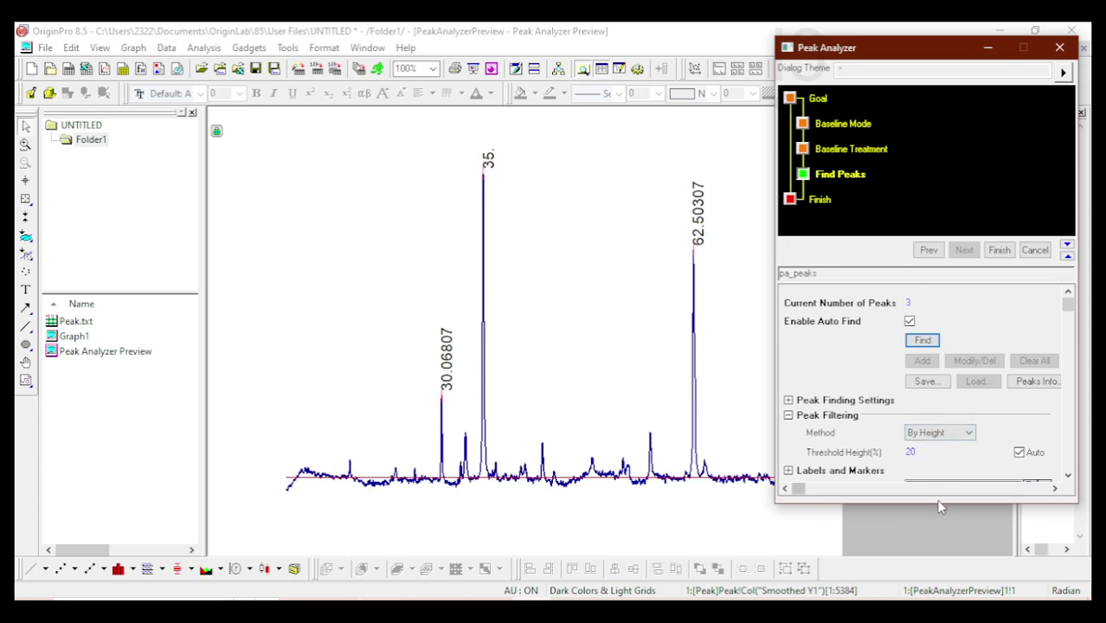
{"action": "scroll", "coordinate": [919, 446], "scroll_direction": "down", "scroll_amount": 2}
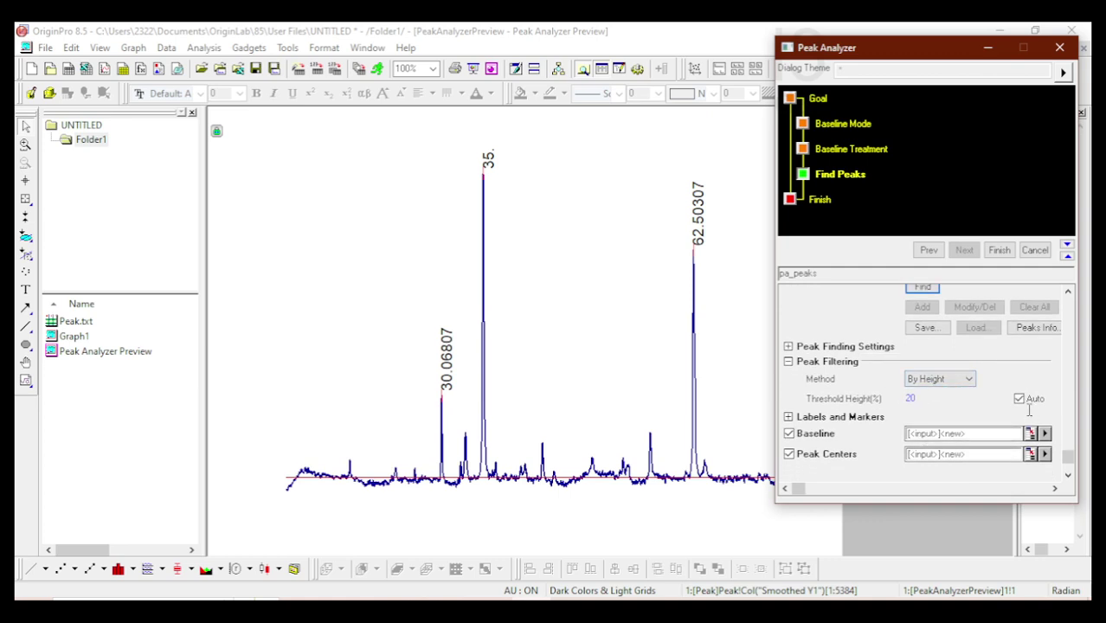
{"action": "left_click", "coordinate": [968, 381]}
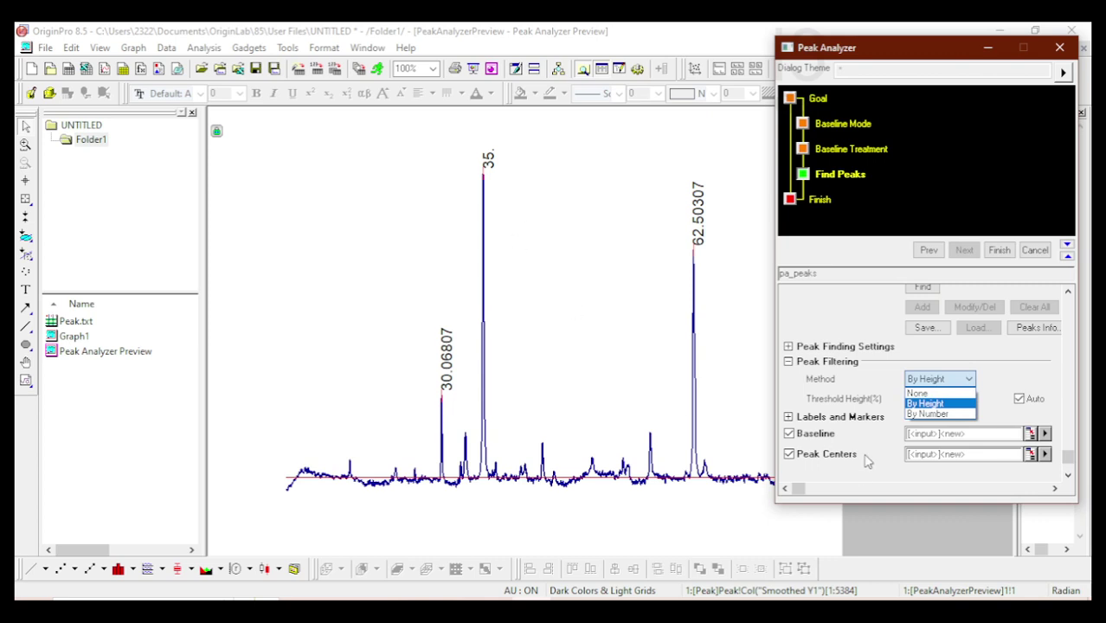
{"action": "left_click", "coordinate": [1018, 386]}
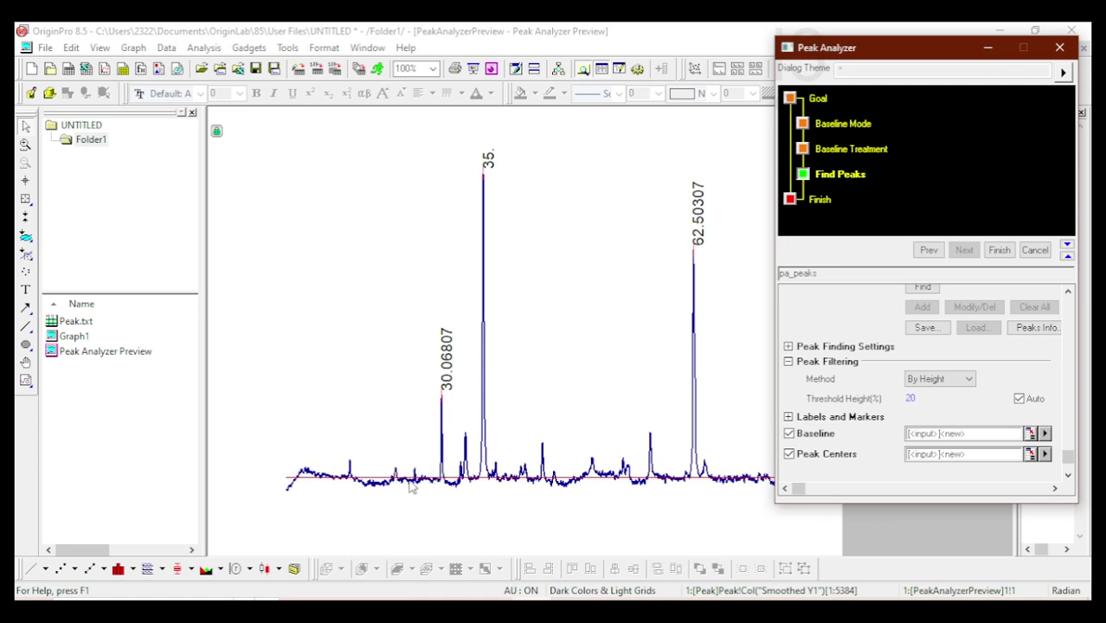
Step: Disable the automatic height threshold, set it to 10%, and find the peaks again
{"action": "left_click", "coordinate": [1020, 400]}
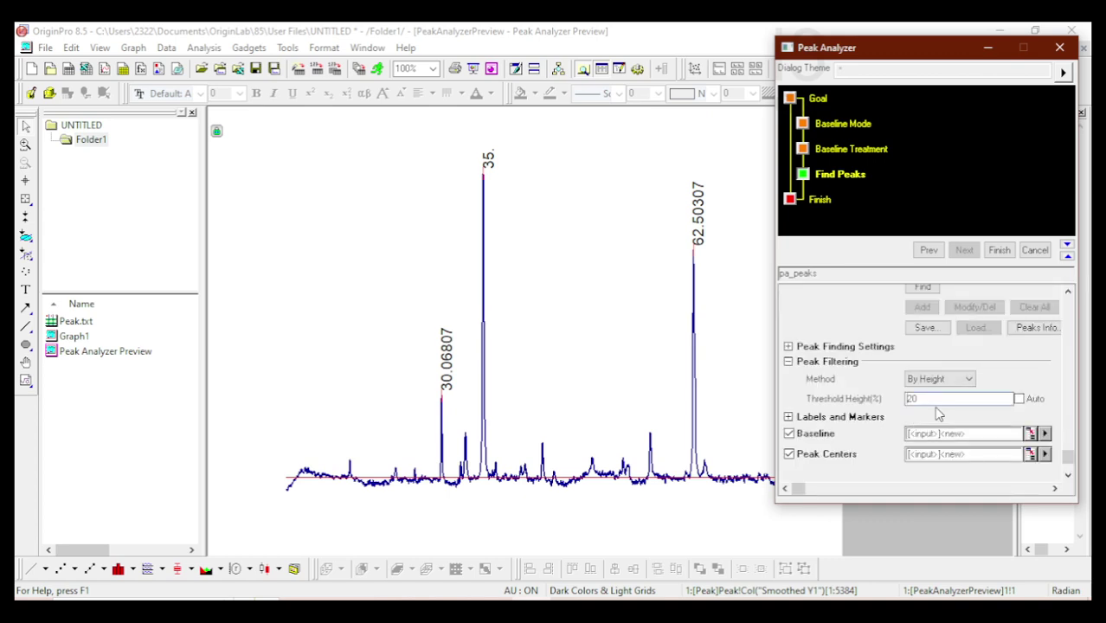
{"action": "left_click_drag", "start_coordinate": [935, 399], "coordinate": [812, 387]}
{"action": "type", "text": "1"}
{"action": "scroll", "coordinate": [935, 299], "scroll_direction": "up", "scroll_amount": 1}
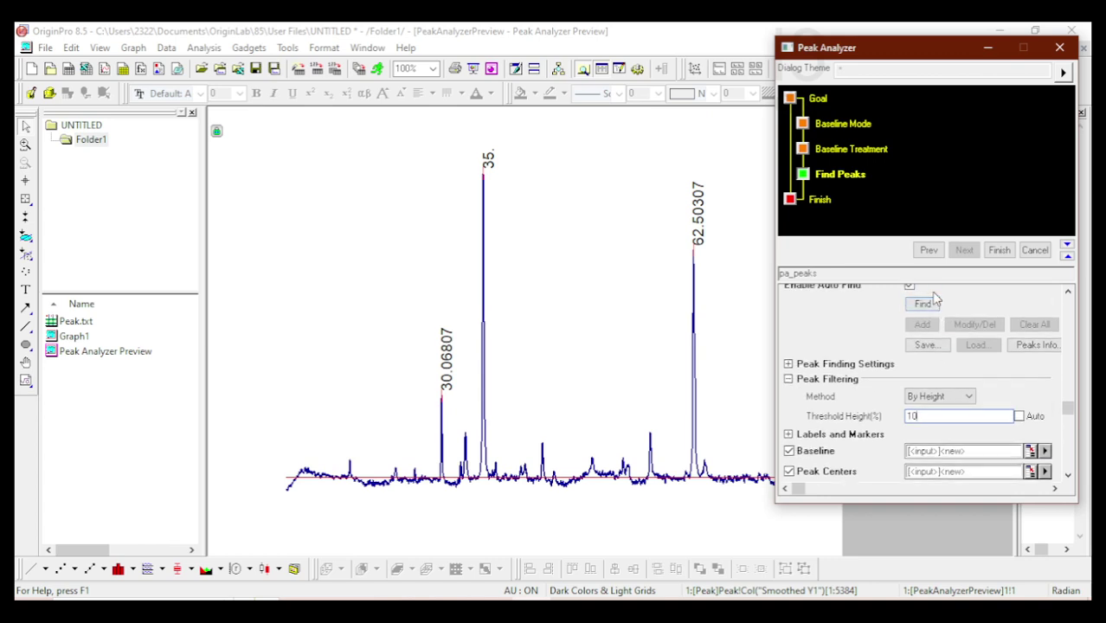
{"action": "left_click", "coordinate": [924, 304]}
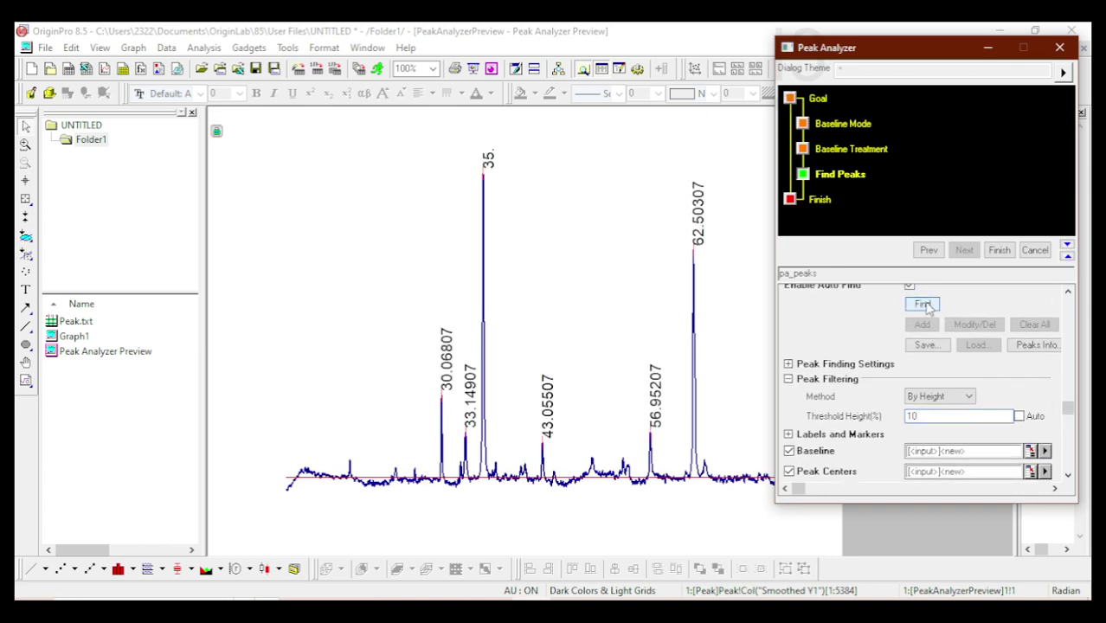
Step: Try height thresholds of 5% and 6%, rerunning the peak search with each value
{"action": "left_click_drag", "start_coordinate": [927, 416], "coordinate": [893, 416]}
{"action": "type", "text": "5"}
{"action": "left_click", "coordinate": [931, 311]}
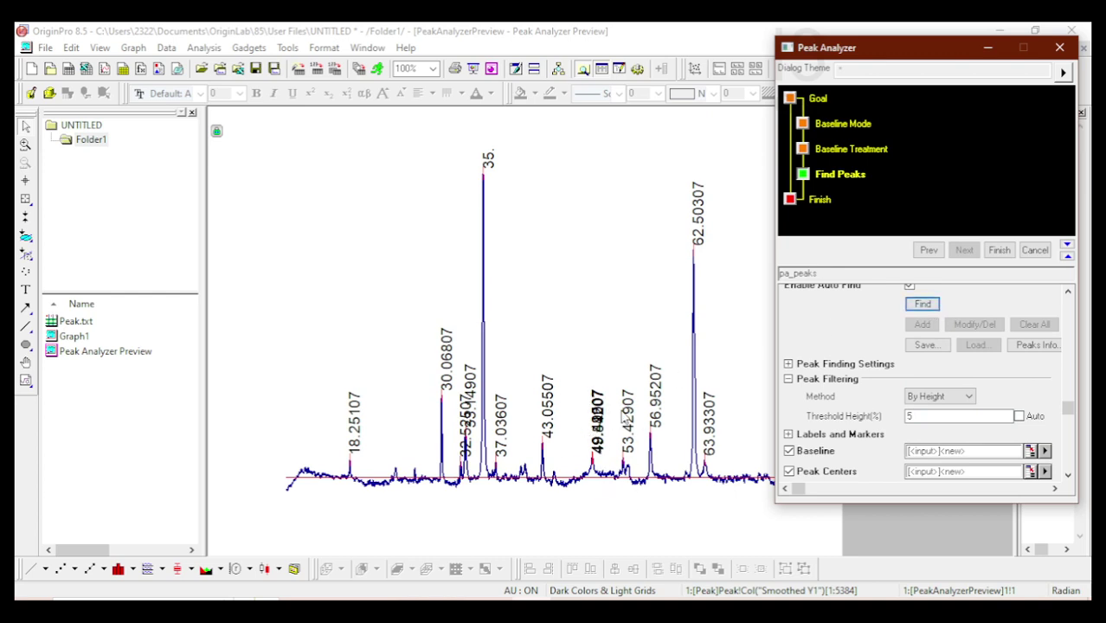
{"action": "double_click", "coordinate": [938, 416]}
{"action": "type", "text": "6"}
{"action": "left_click", "coordinate": [925, 305]}
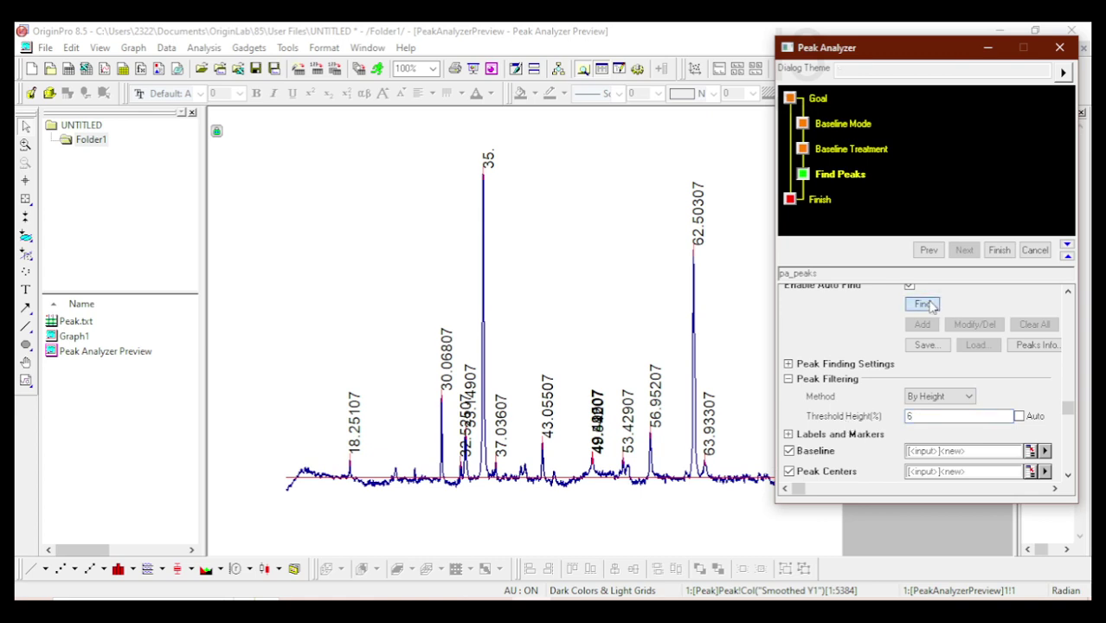
Step: Rerun the peak search with the height threshold at 10%, and again at 7%
{"action": "double_click", "coordinate": [938, 415]}
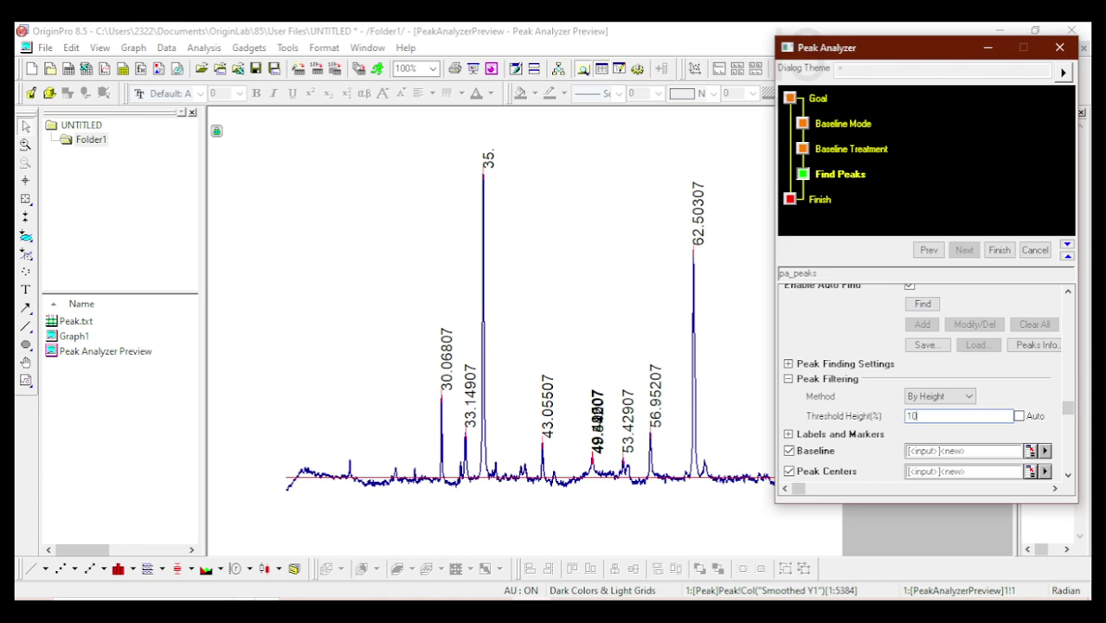
{"action": "type", "text": "10"}
{"action": "left_click", "coordinate": [923, 305]}
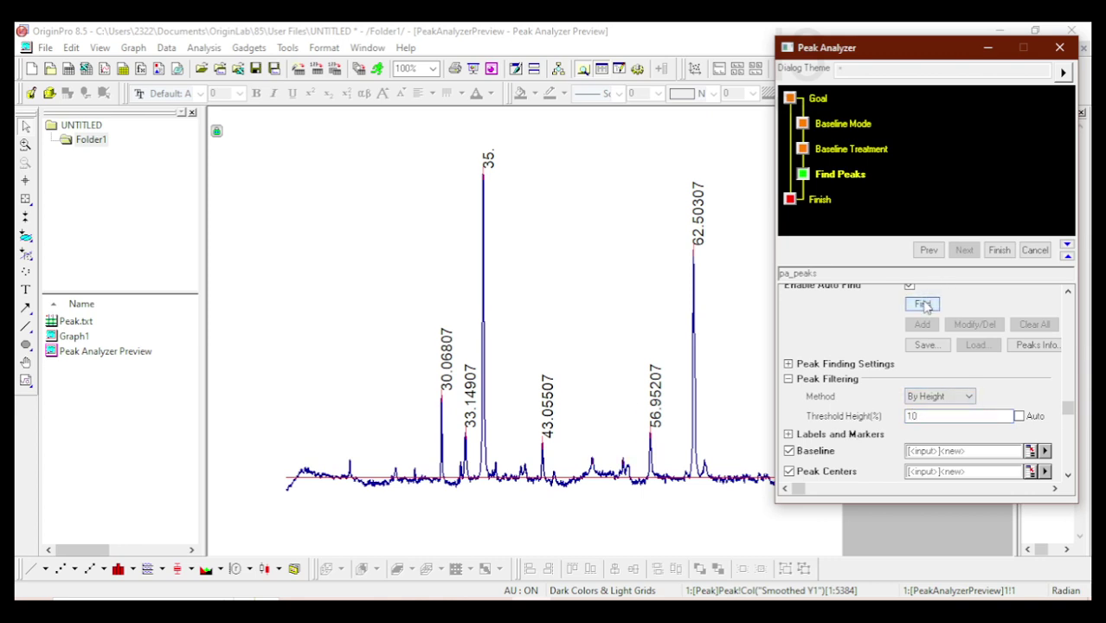
{"action": "double_click", "coordinate": [920, 415]}
{"action": "type", "text": "7"}
{"action": "left_click", "coordinate": [925, 305]}
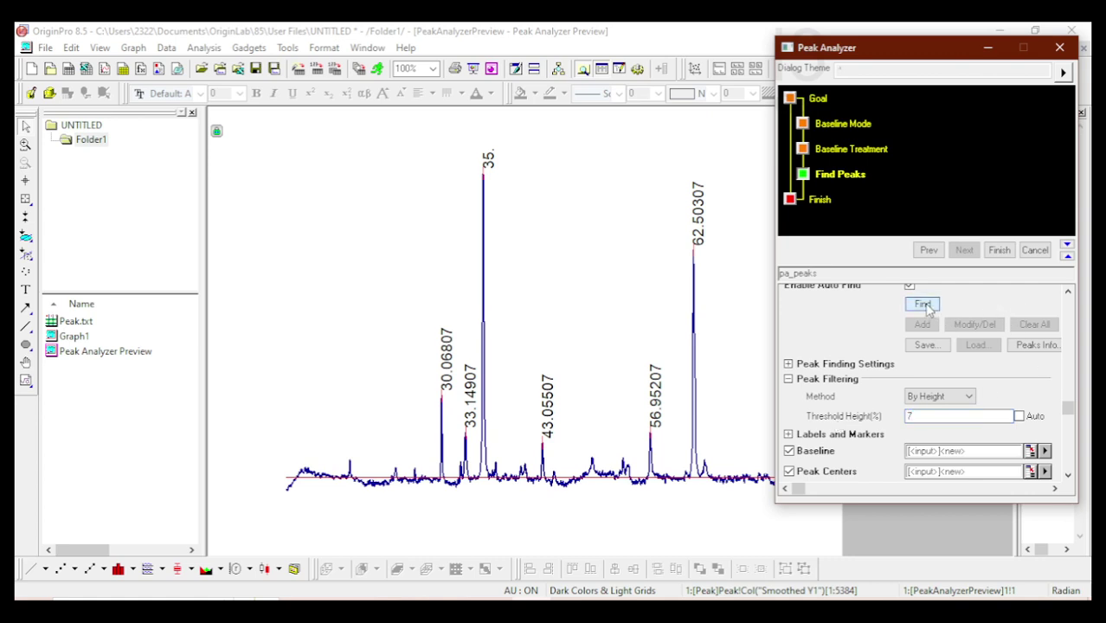
Step: Compare the peaks found with a 6% height threshold against those found with 7%
{"action": "double_click", "coordinate": [916, 416]}
{"action": "type", "text": "6"}
{"action": "left_click", "coordinate": [924, 304]}
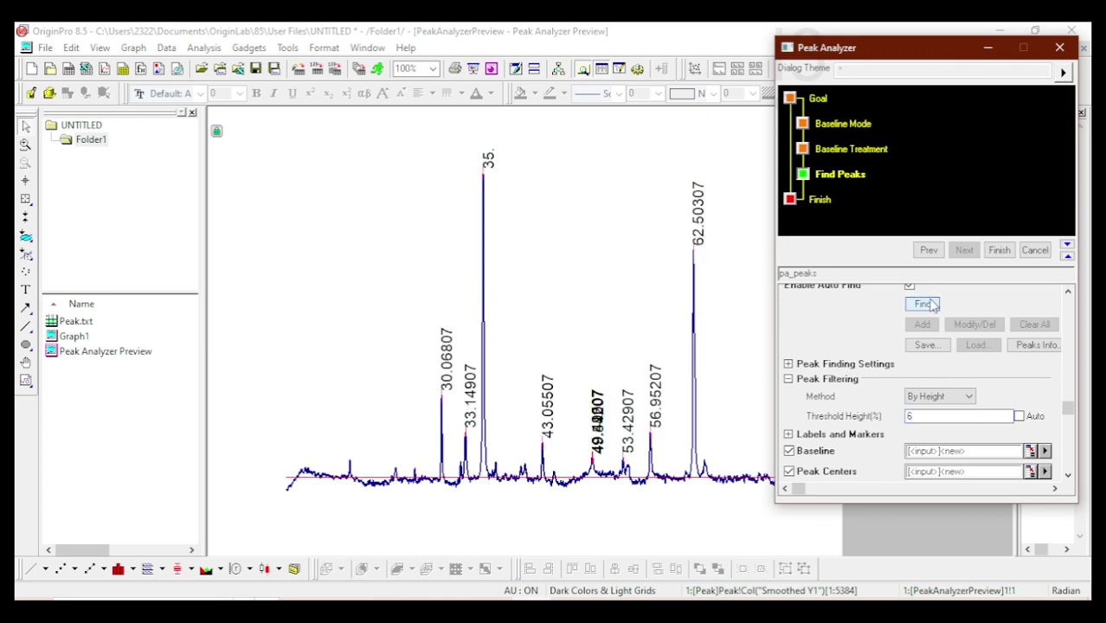
{"action": "double_click", "coordinate": [916, 419]}
{"action": "type", "text": "7"}
{"action": "left_click", "coordinate": [923, 304]}
{"action": "scroll", "coordinate": [944, 353], "scroll_direction": "up", "scroll_amount": 2}
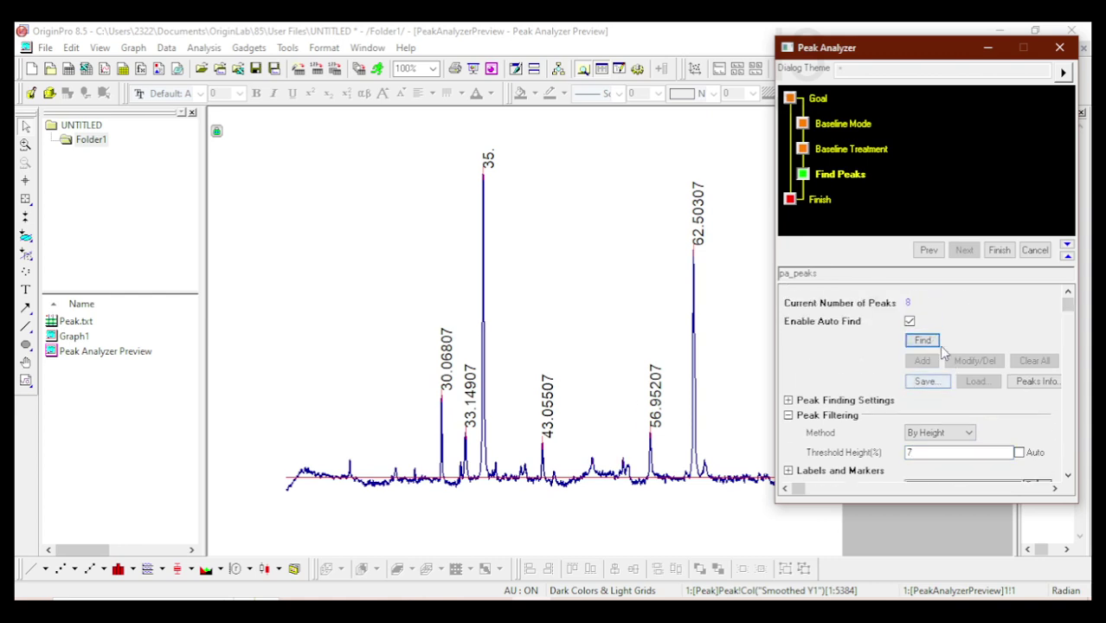
Step: Move the Peak Analyzer dialog off the end of the curve, set the height threshold to 10%, and find the peaks
{"action": "left_click_drag", "start_coordinate": [938, 52], "coordinate": [212, 110]}
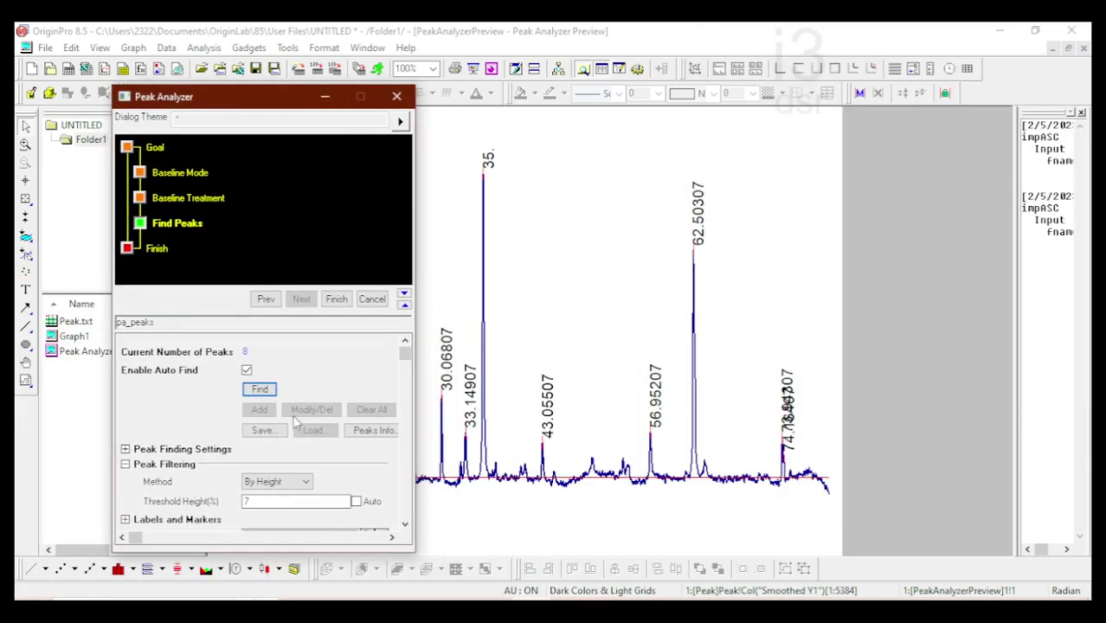
{"action": "left_click", "coordinate": [270, 505]}
{"action": "left_click", "coordinate": [261, 389]}
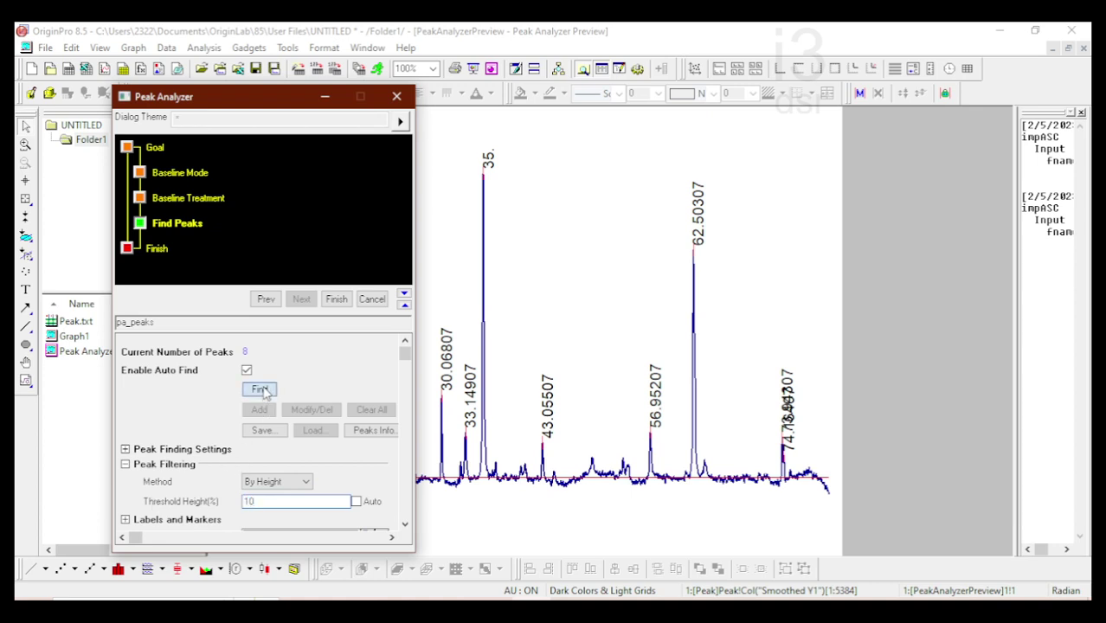
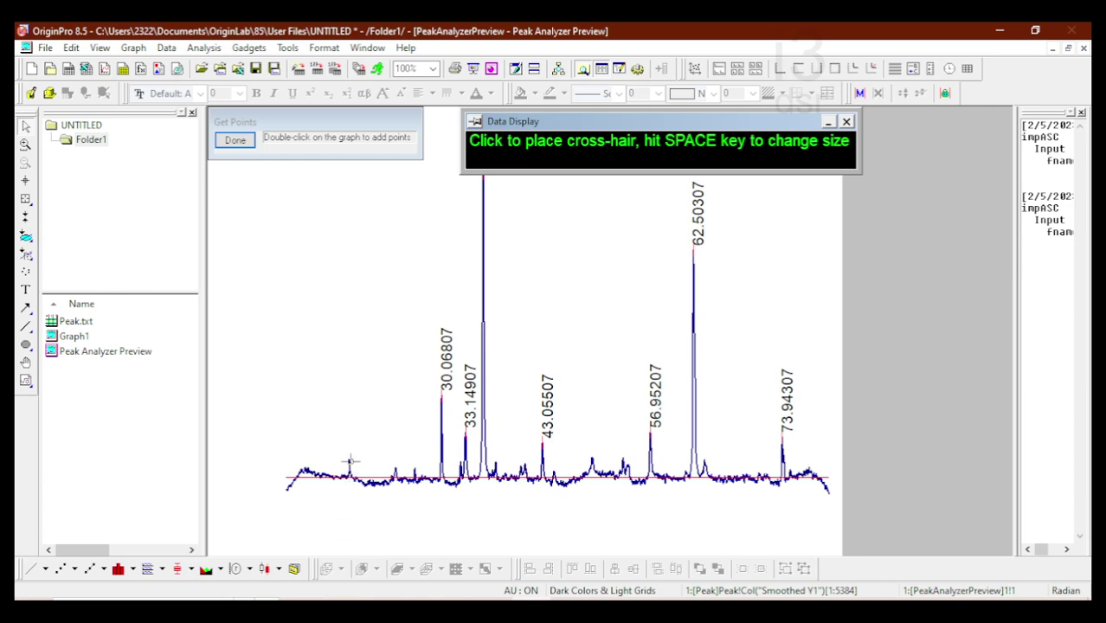
Step: Manually add seven small unlabelled peaks along the curve, end point picking, and finish the peak analysis
{"action": "double_click", "coordinate": [350, 462]}
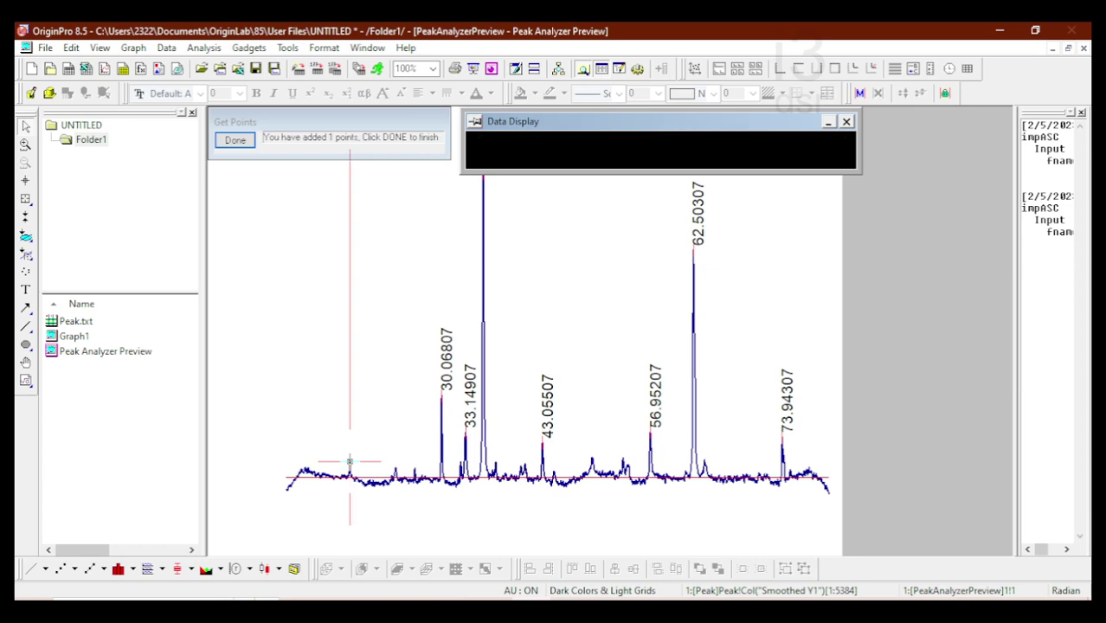
{"action": "double_click", "coordinate": [394, 467]}
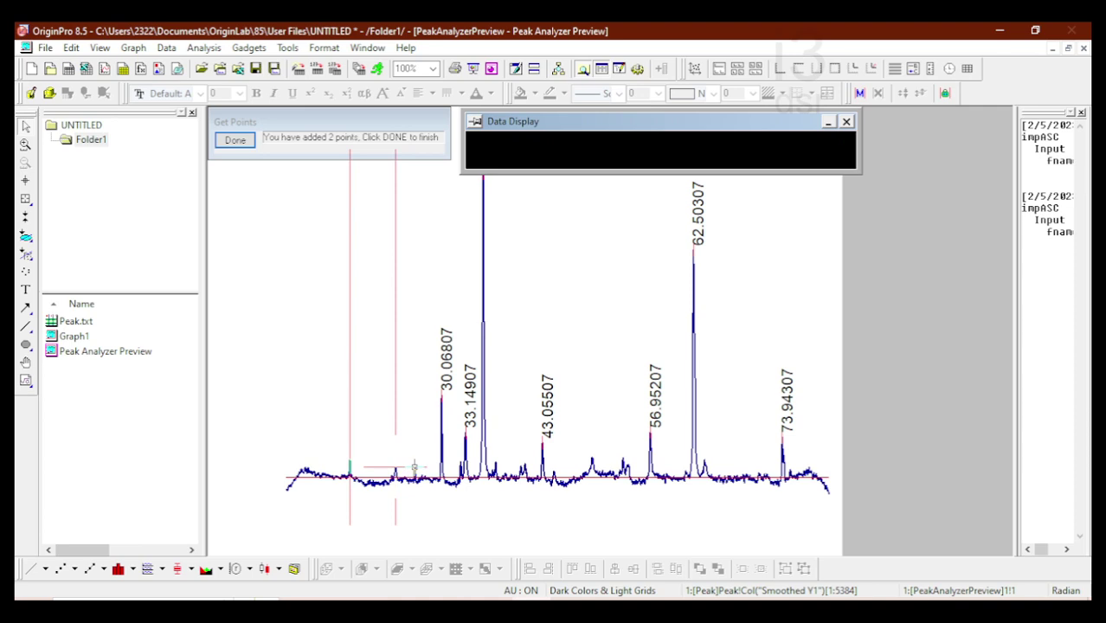
{"action": "double_click", "coordinate": [415, 467]}
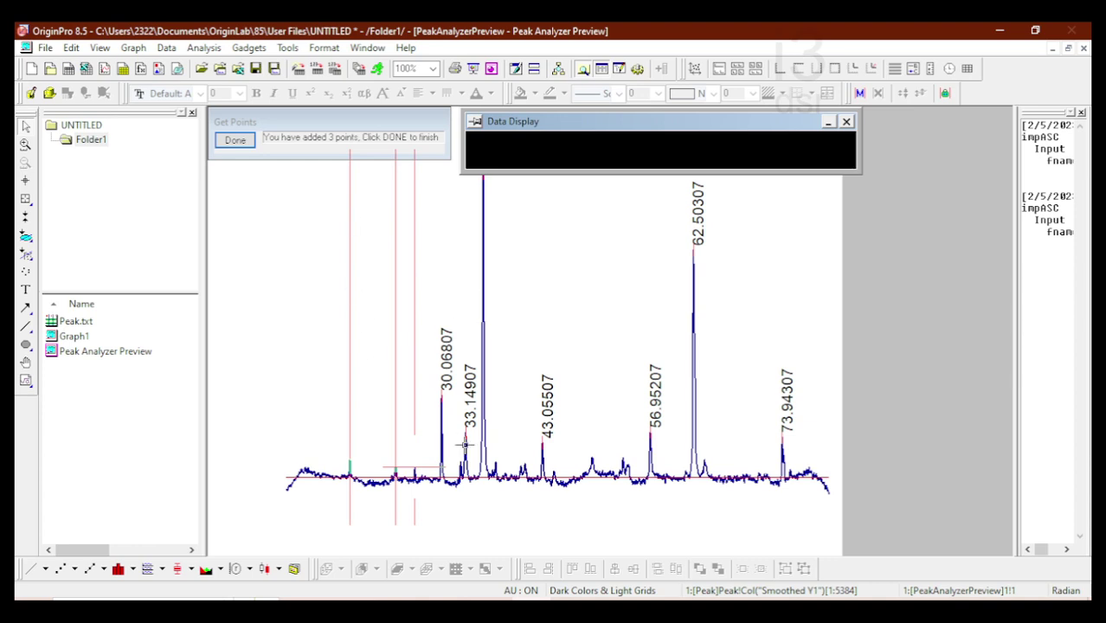
{"action": "left_click", "coordinate": [525, 464]}
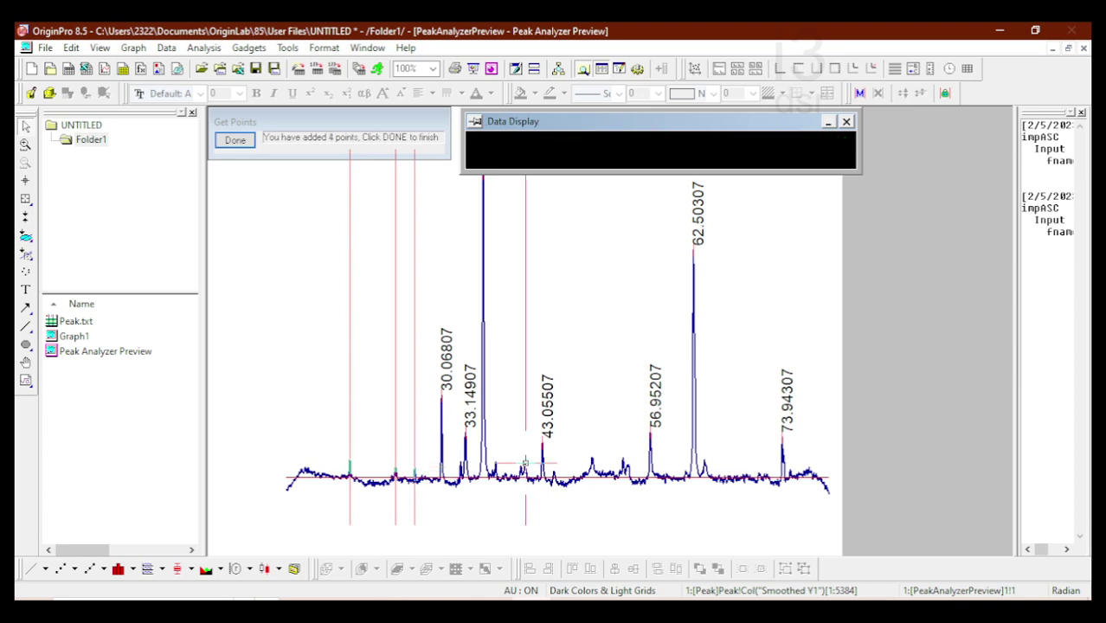
{"action": "left_click", "coordinate": [593, 459]}
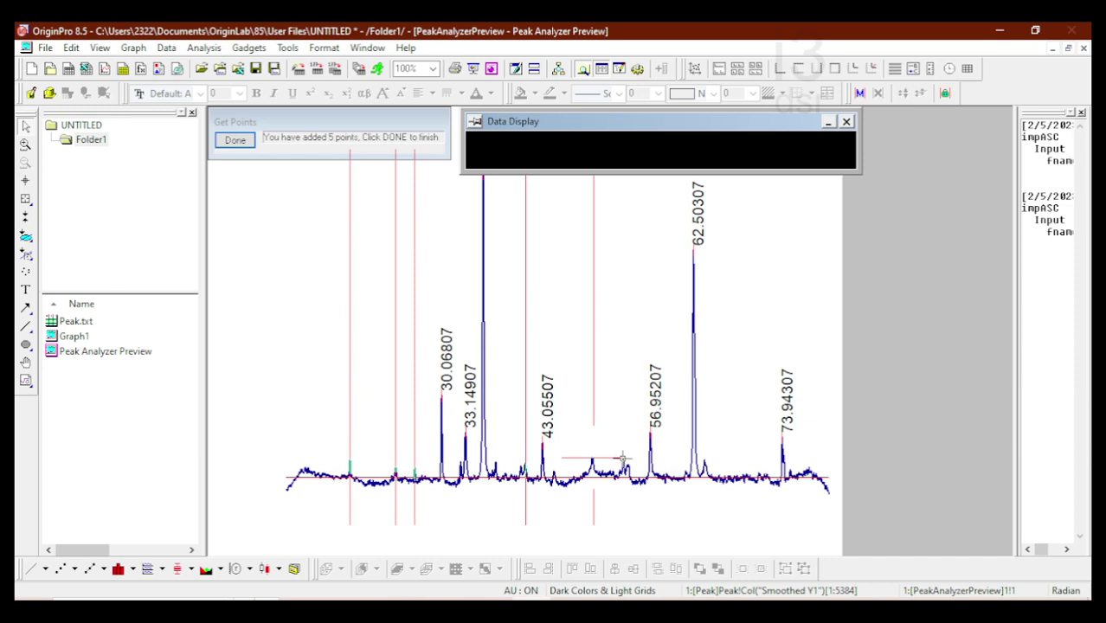
{"action": "left_click", "coordinate": [624, 459]}
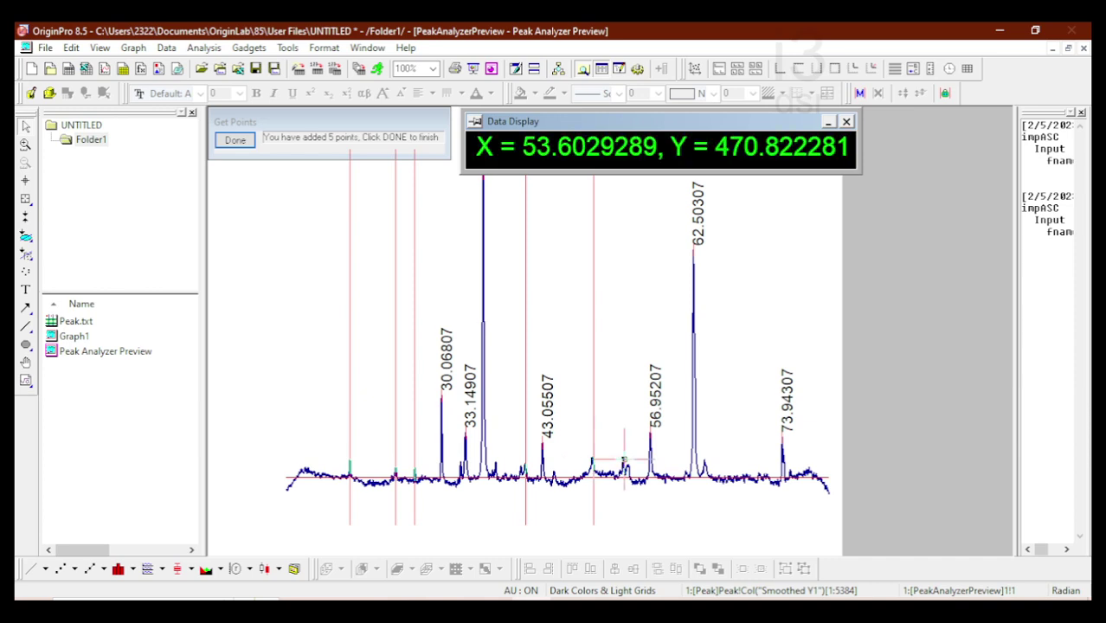
{"action": "left_click", "coordinate": [705, 465]}
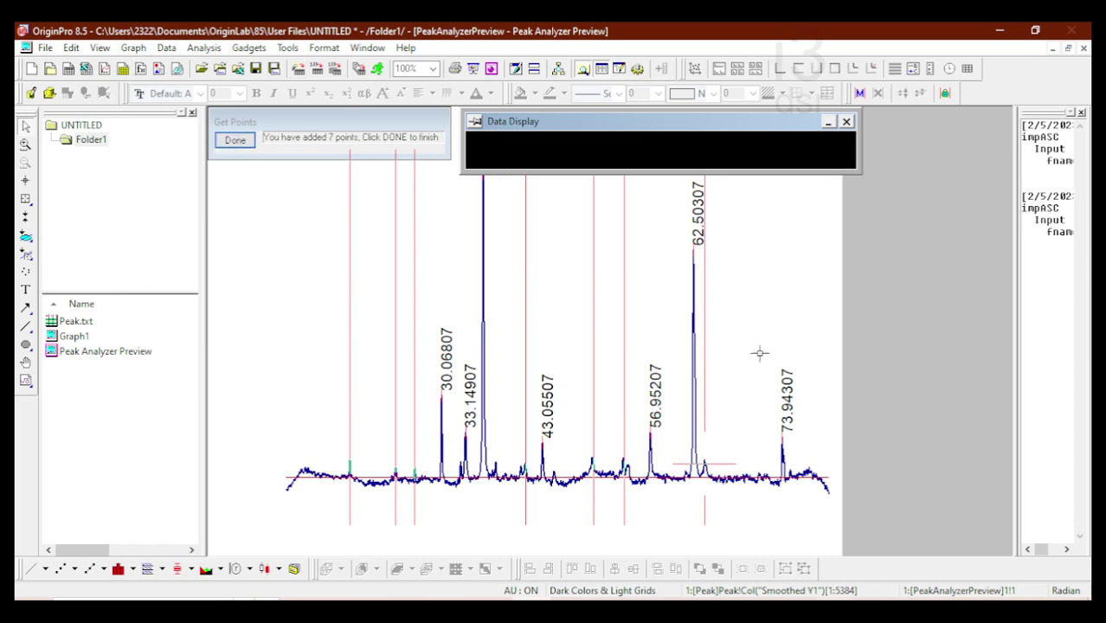
{"action": "left_click", "coordinate": [235, 140]}
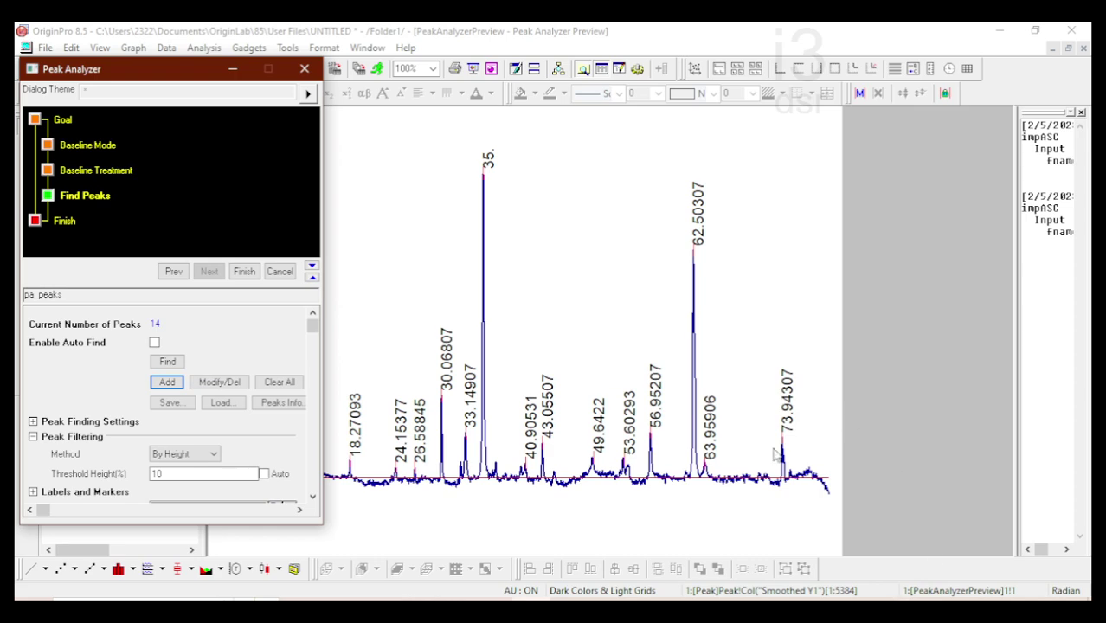
{"action": "left_click", "coordinate": [245, 273]}
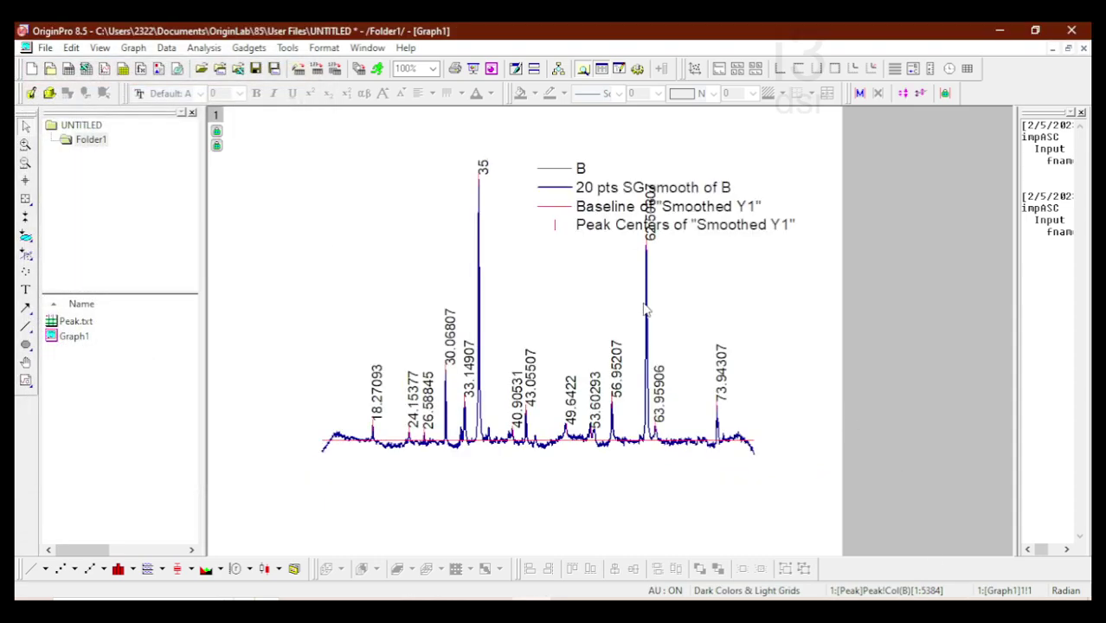
Step: Delete the legend from the graph and rescale it so the whole curve and all peak labels fit
{"action": "left_click", "coordinate": [594, 202]}
{"action": "key", "text": "Delete"}
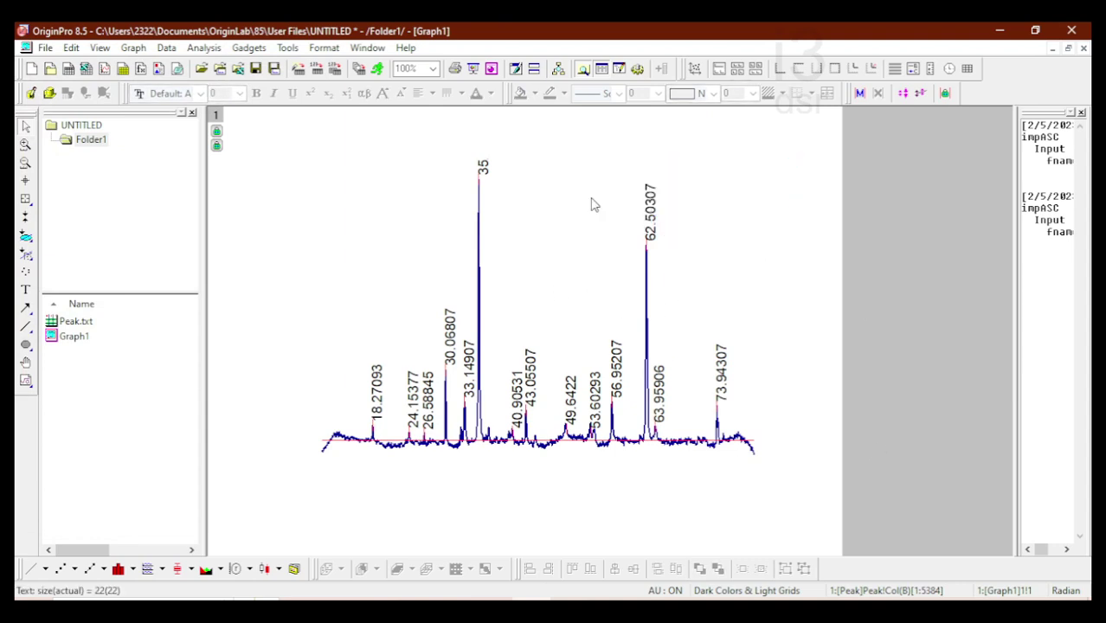
{"action": "left_click", "coordinate": [134, 49]}
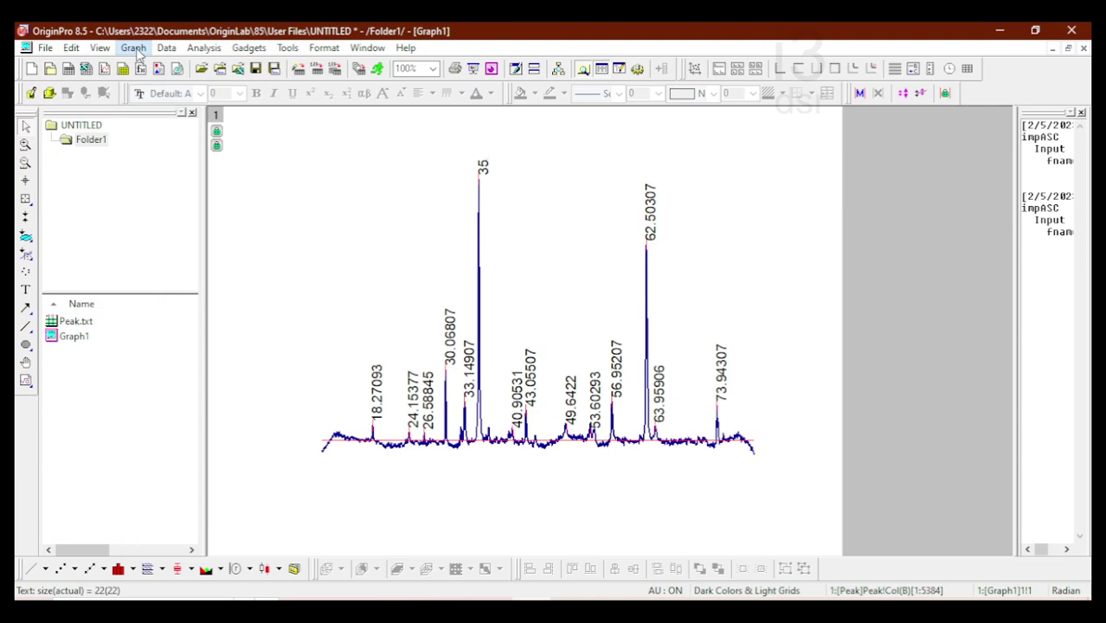
{"action": "left_click", "coordinate": [170, 138]}
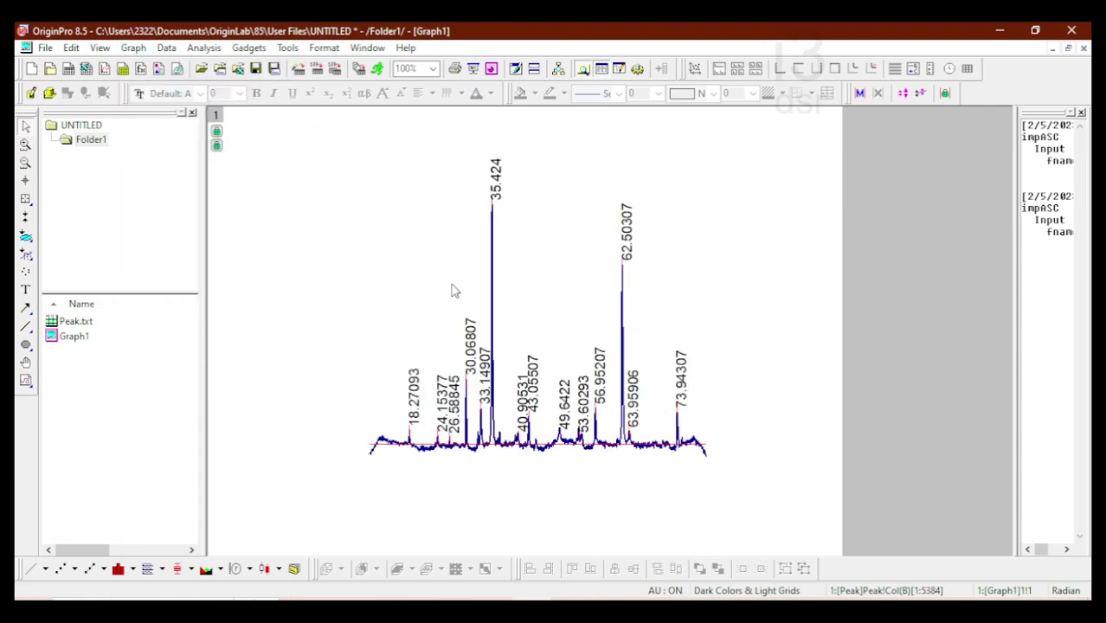
Step: Add a new layer with a bottom X axis and a left Y axis to the graph
{"action": "double_click", "coordinate": [460, 437]}
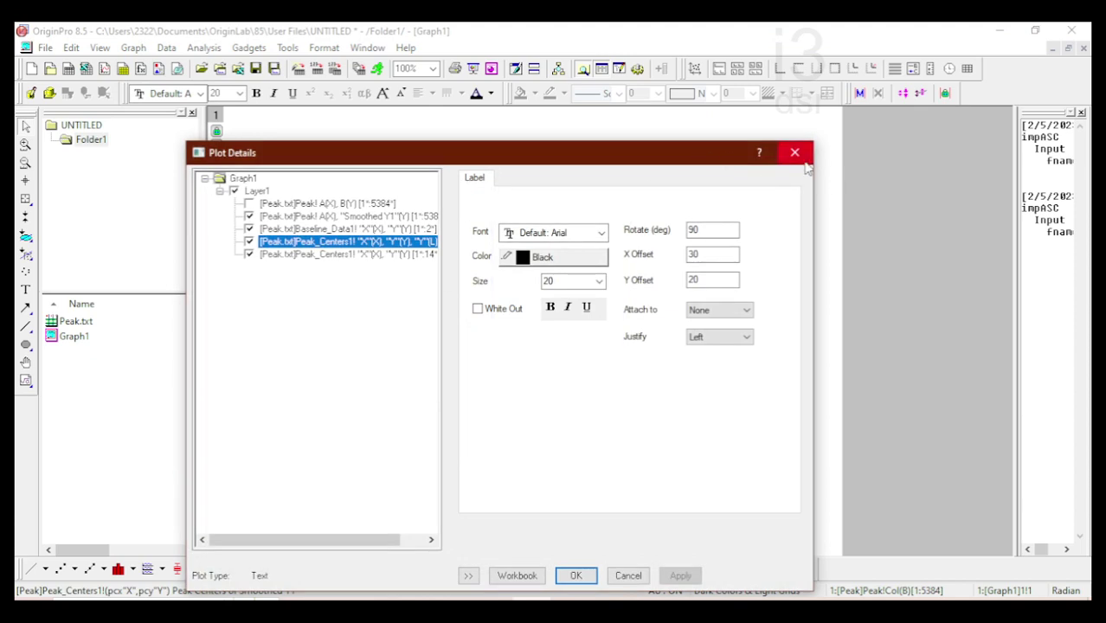
{"action": "left_click", "coordinate": [793, 151]}
{"action": "left_click", "coordinate": [783, 69]}
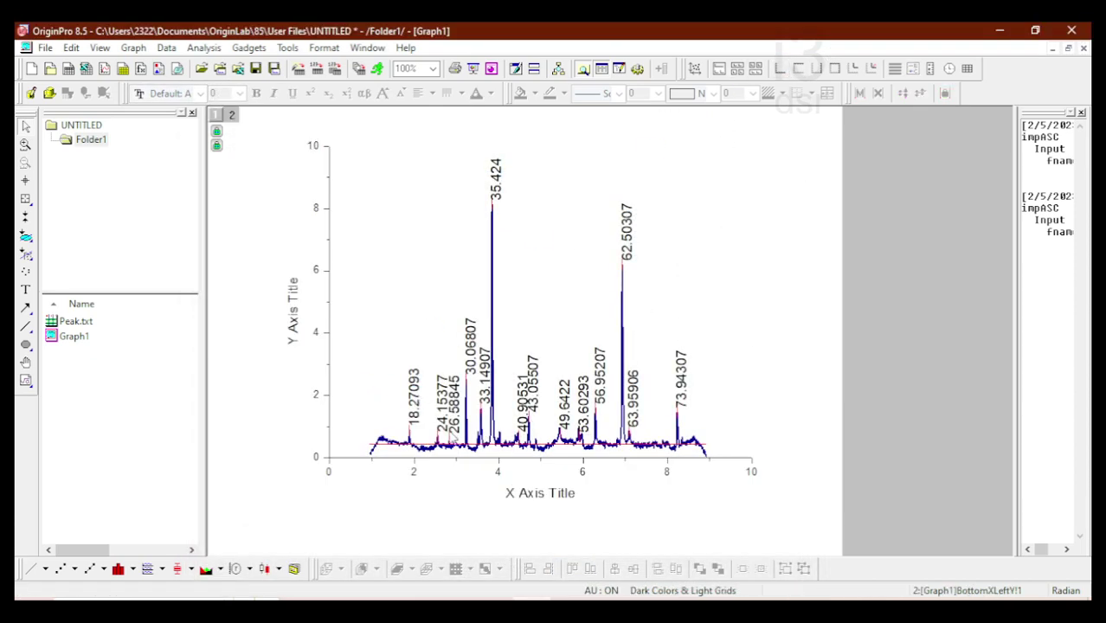
{"action": "double_click", "coordinate": [571, 470]}
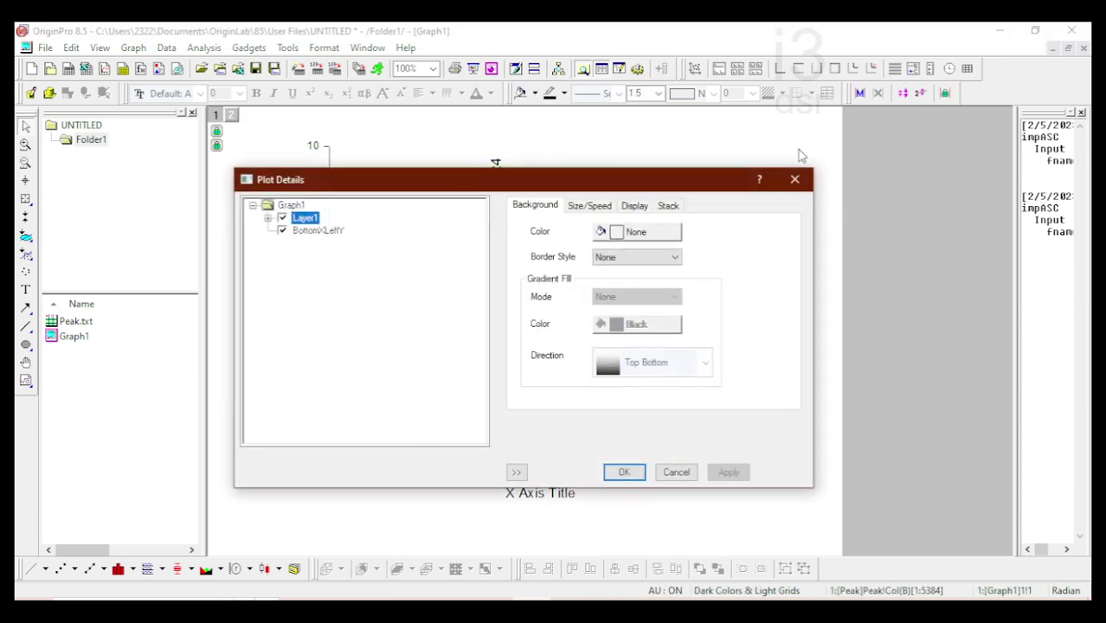
{"action": "left_click", "coordinate": [795, 179]}
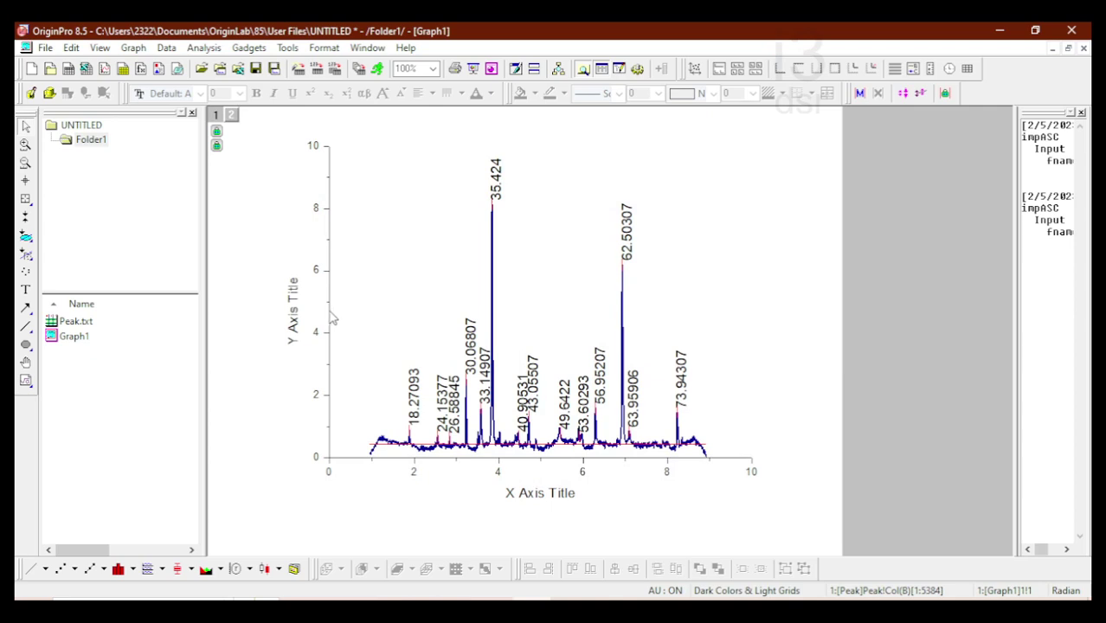
{"action": "double_click", "coordinate": [333, 321]}
{"action": "left_click", "coordinate": [716, 183]}
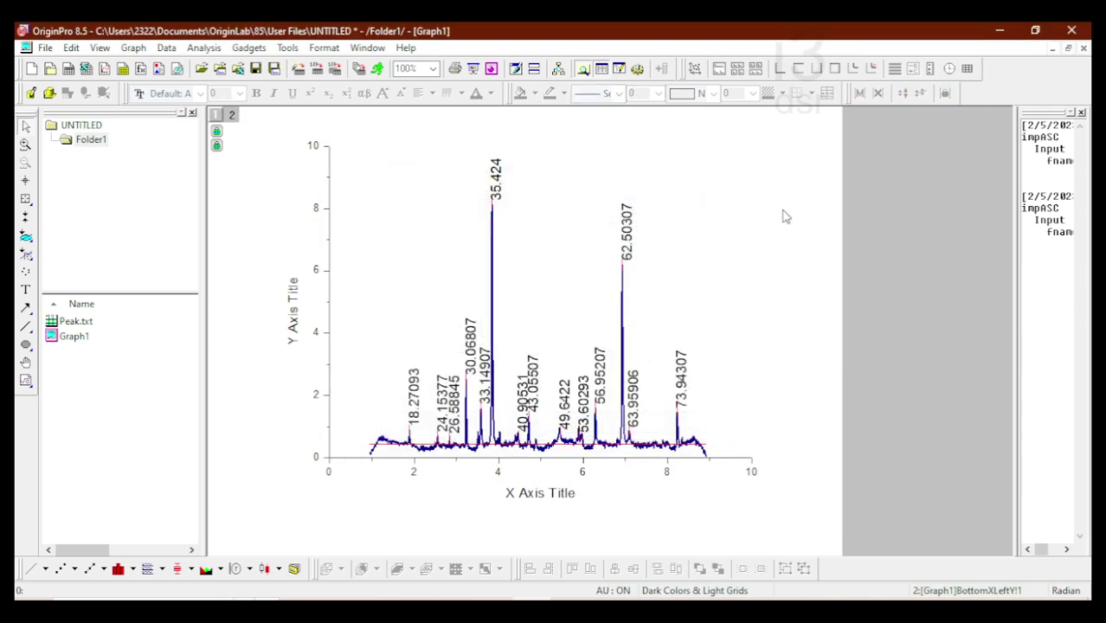
Step: Add a top-X right-Y layer, and give its top axis no major or minor ticks and a thickness of 3 pt
{"action": "left_click", "coordinate": [834, 68]}
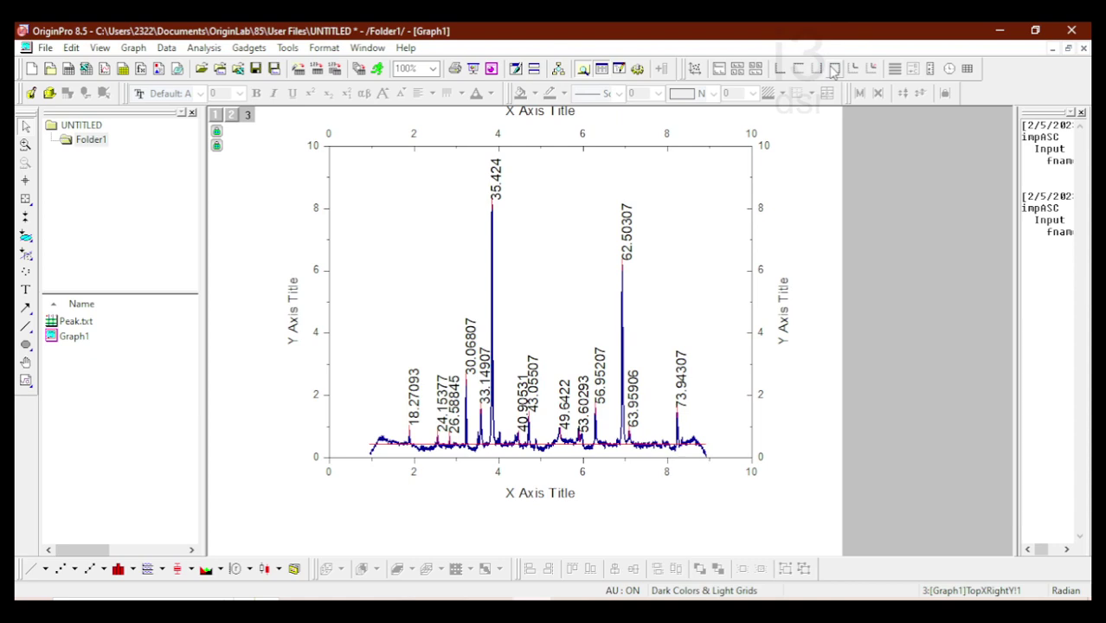
{"action": "double_click", "coordinate": [382, 147]}
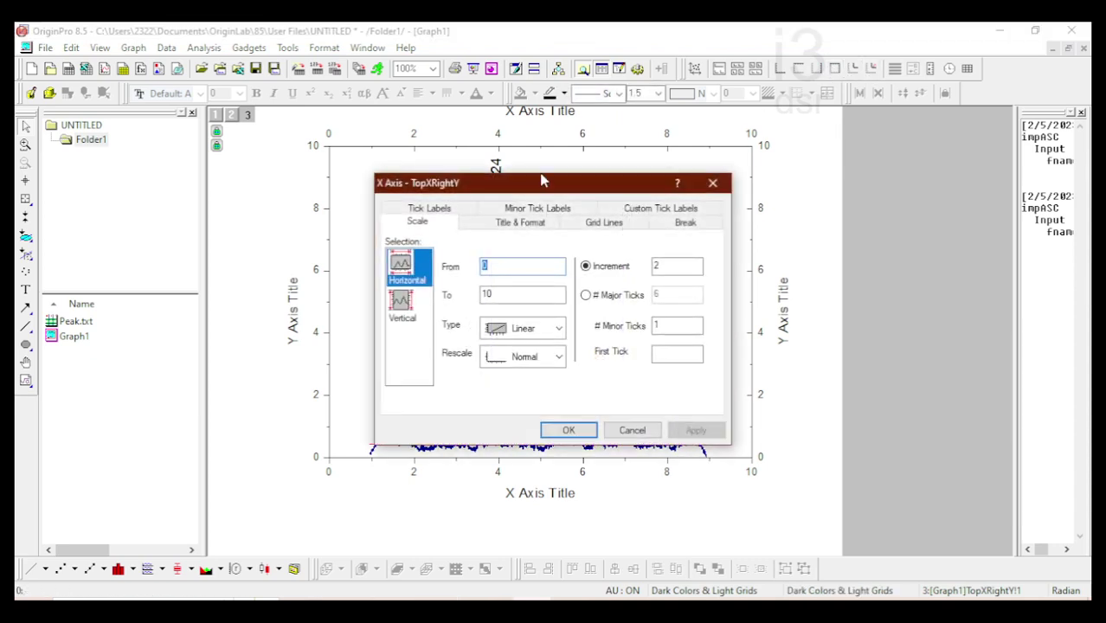
{"action": "left_click_drag", "start_coordinate": [534, 183], "coordinate": [840, 121]}
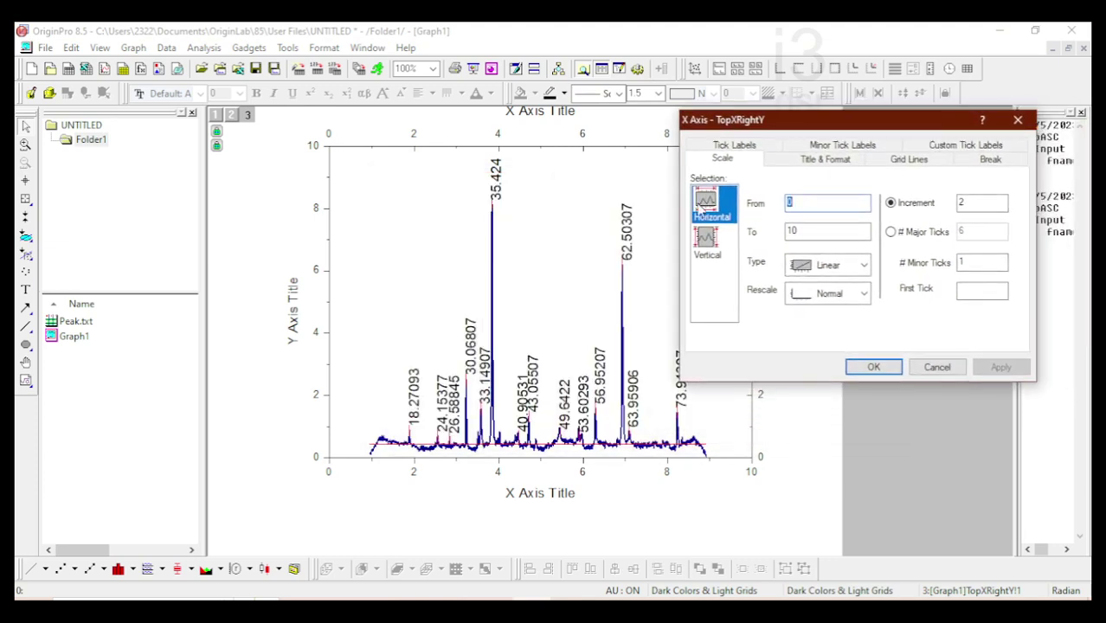
{"action": "left_click", "coordinate": [801, 164]}
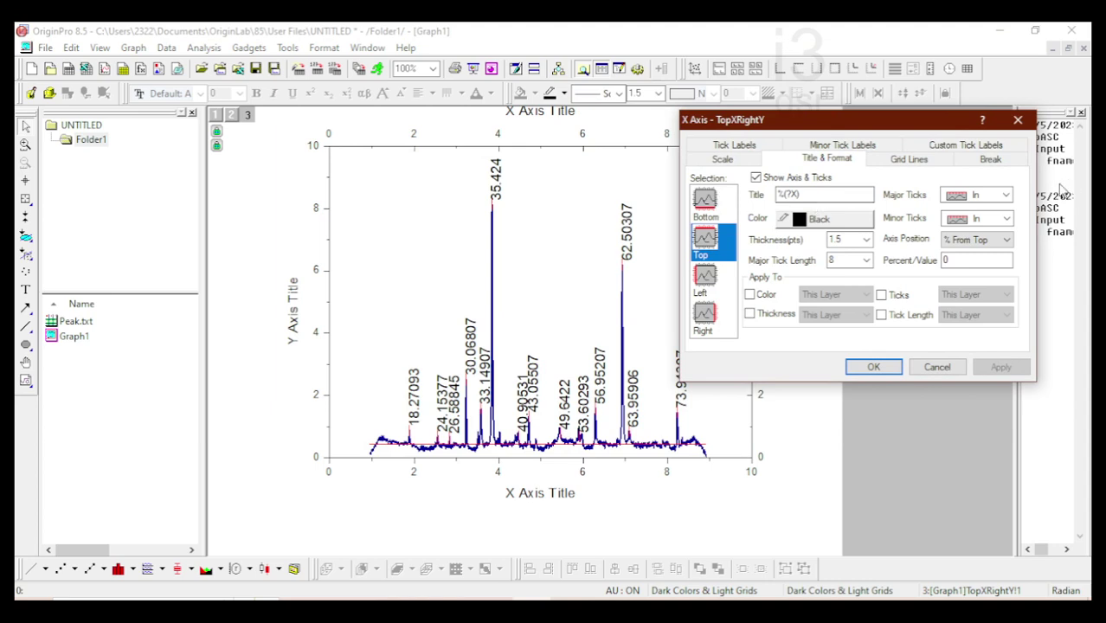
{"action": "left_click", "coordinate": [1006, 195]}
{"action": "left_click", "coordinate": [979, 248]}
{"action": "left_click", "coordinate": [1007, 219]}
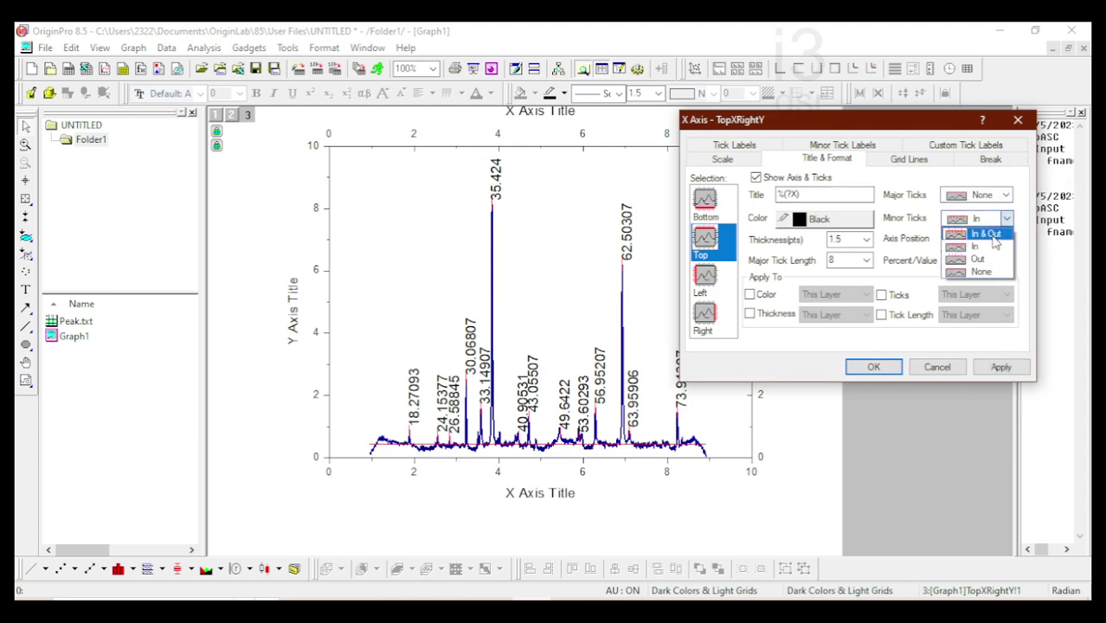
{"action": "left_click", "coordinate": [984, 272]}
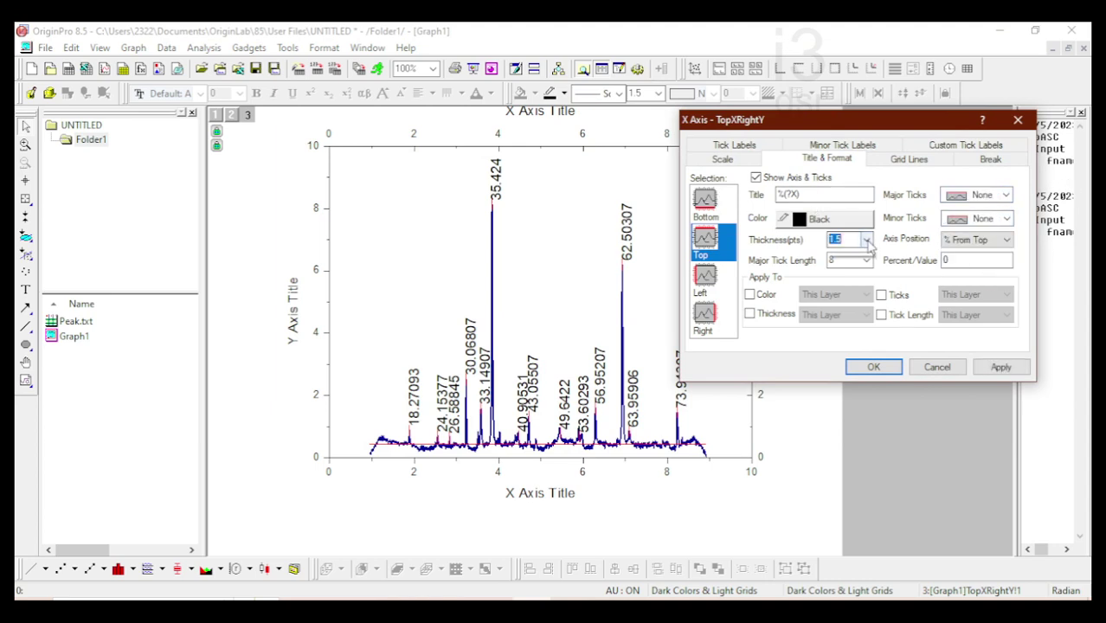
{"action": "left_click", "coordinate": [853, 240]}
{"action": "left_click", "coordinate": [838, 310]}
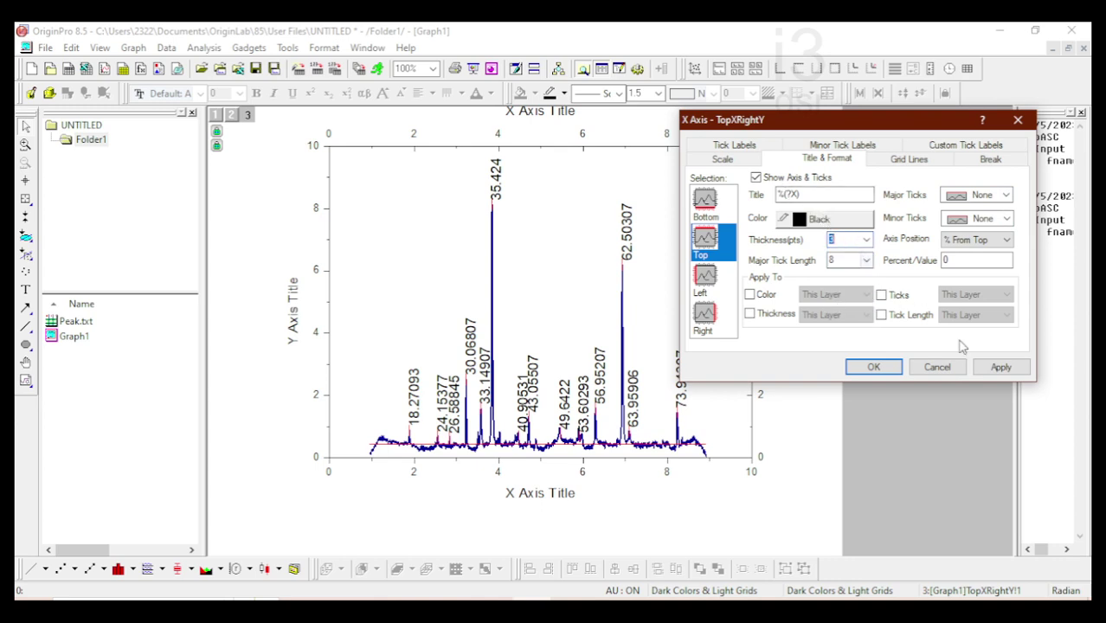
{"action": "left_click", "coordinate": [1001, 367]}
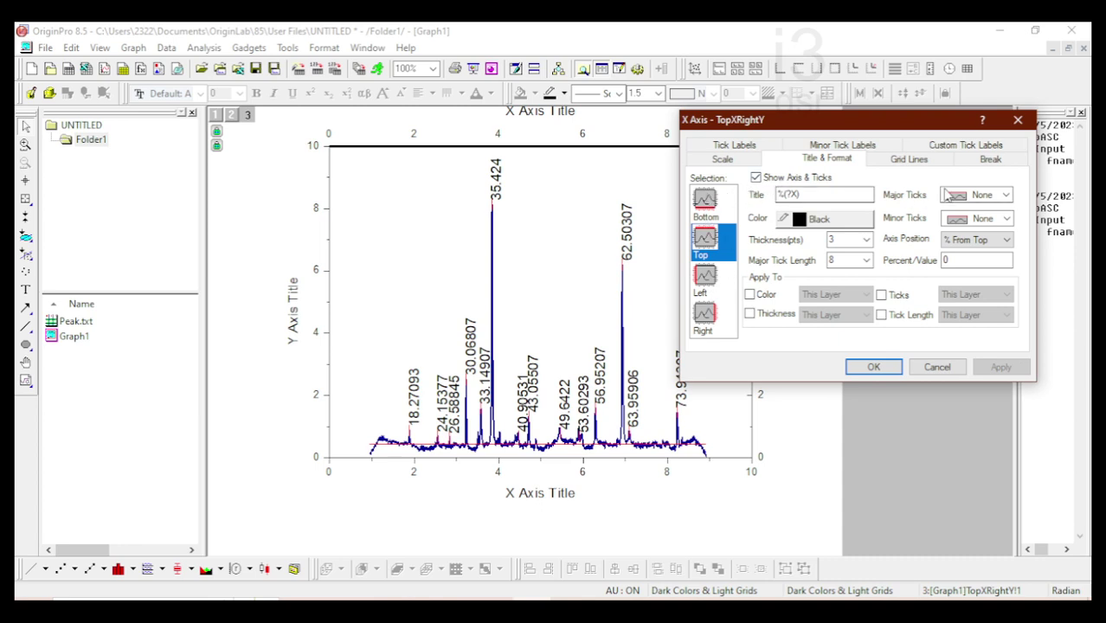
Step: Show the left axis and ticks in the top-X right-Y layer and set the axis thickness to 3 pt
{"action": "left_click", "coordinate": [706, 286]}
{"action": "left_click", "coordinate": [757, 177]}
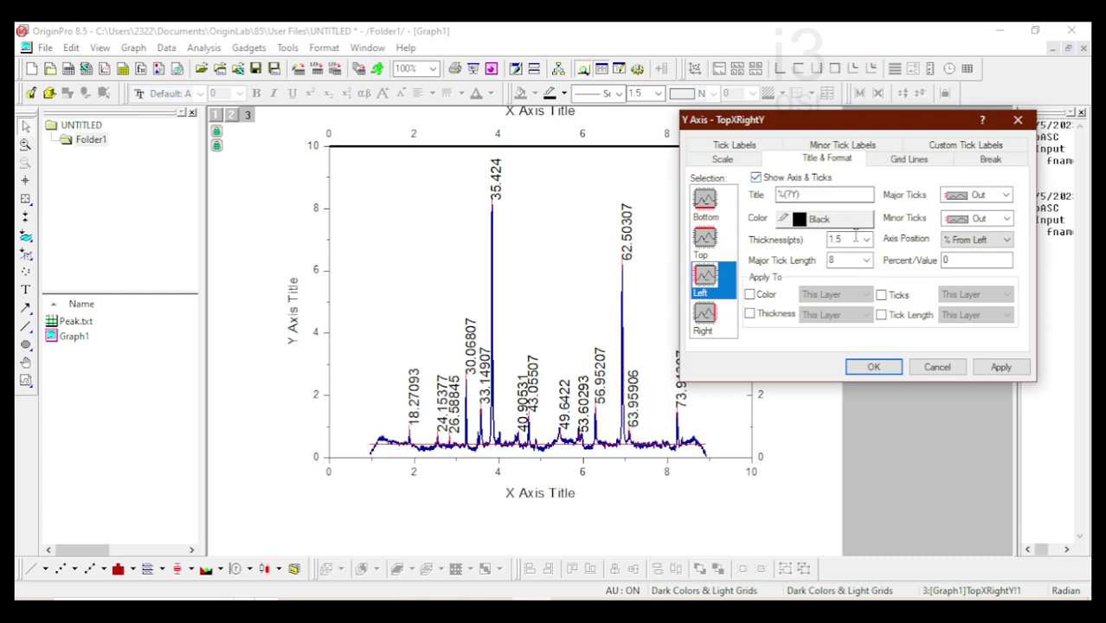
{"action": "left_click", "coordinate": [866, 239]}
{"action": "left_click", "coordinate": [844, 310]}
Step: Set the right axis's major and minor ticks to None and apply the axis changes
{"action": "left_click", "coordinate": [706, 318]}
{"action": "left_click", "coordinate": [1006, 195]}
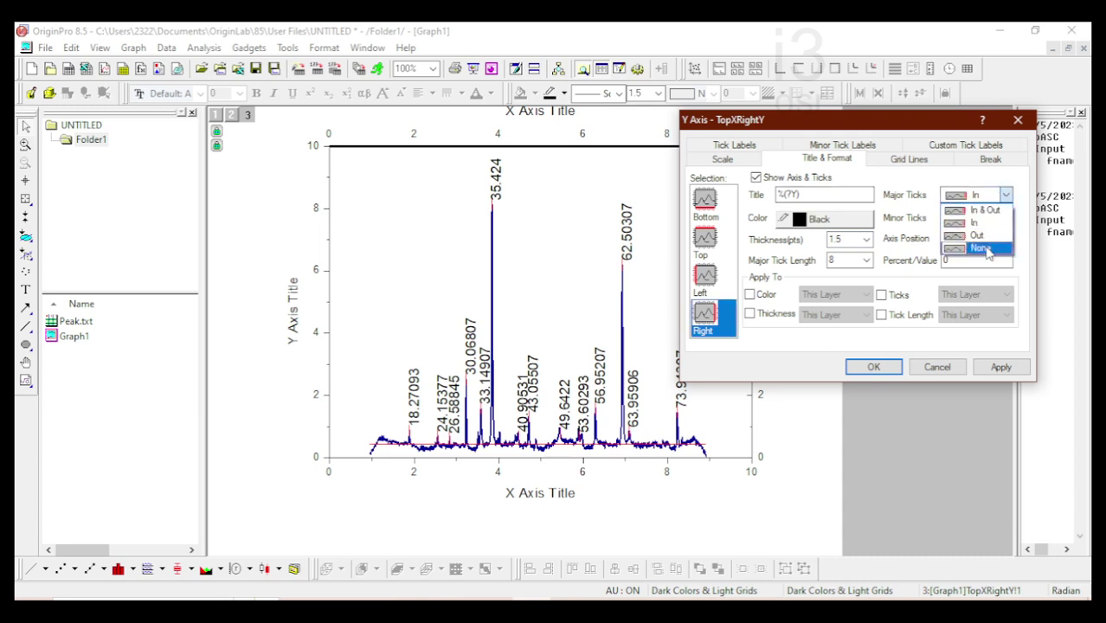
{"action": "left_click", "coordinate": [989, 254]}
{"action": "left_click", "coordinate": [1007, 220]}
{"action": "left_click", "coordinate": [984, 278]}
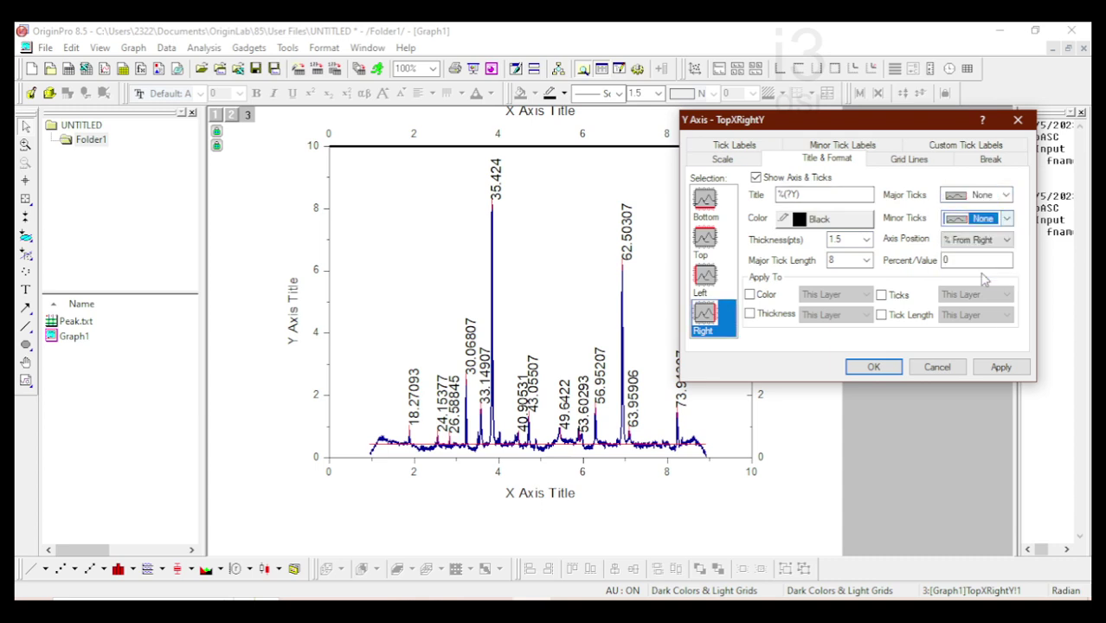
{"action": "left_click", "coordinate": [1001, 368]}
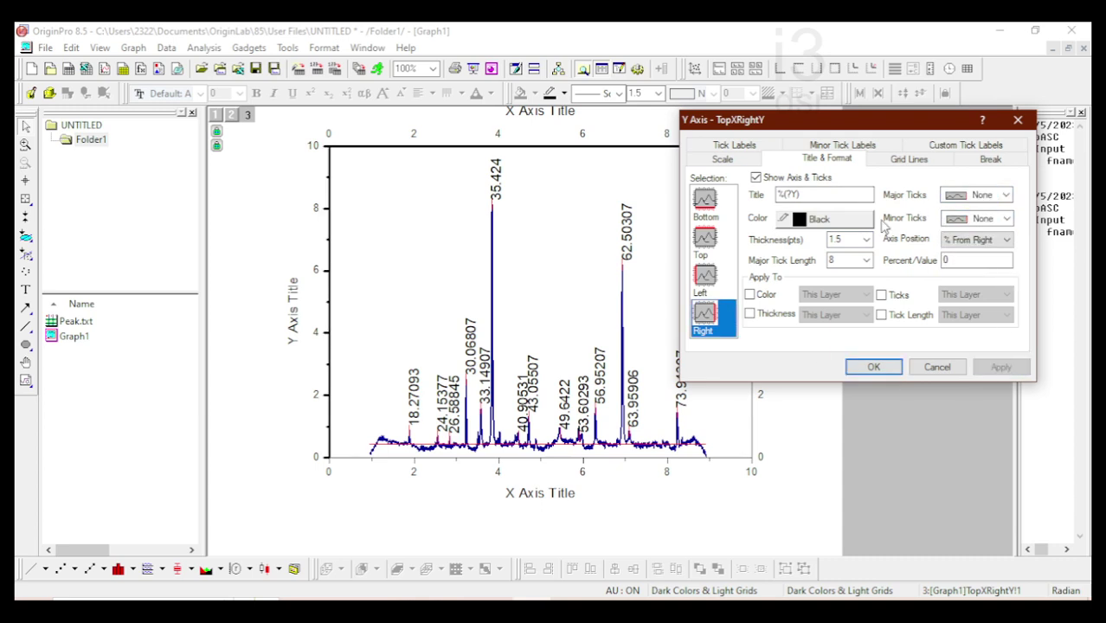
Step: Show the bottom axis and ticks in the top-X right-Y layer and apply a thickness of 3 pt
{"action": "left_click", "coordinate": [705, 200]}
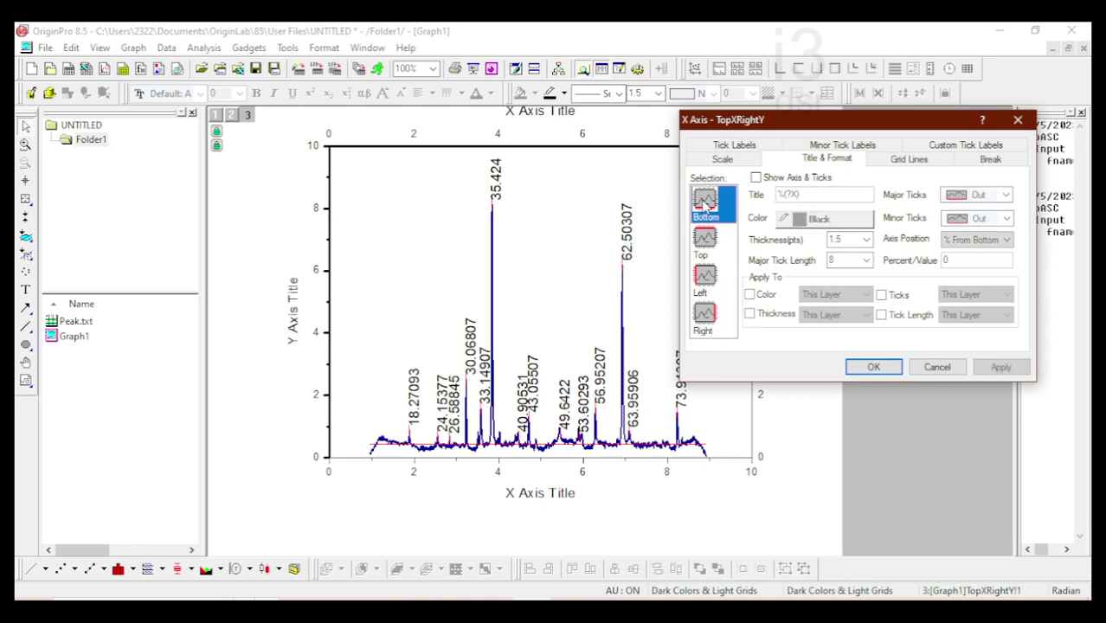
{"action": "left_click", "coordinate": [757, 178]}
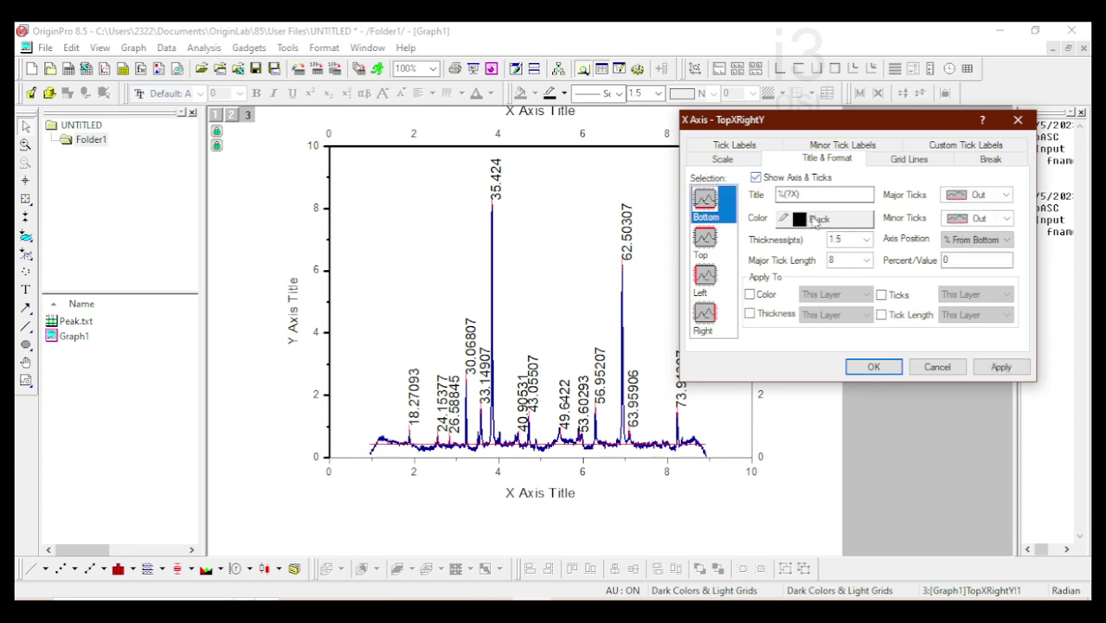
{"action": "left_click", "coordinate": [865, 240]}
{"action": "left_click", "coordinate": [836, 307]}
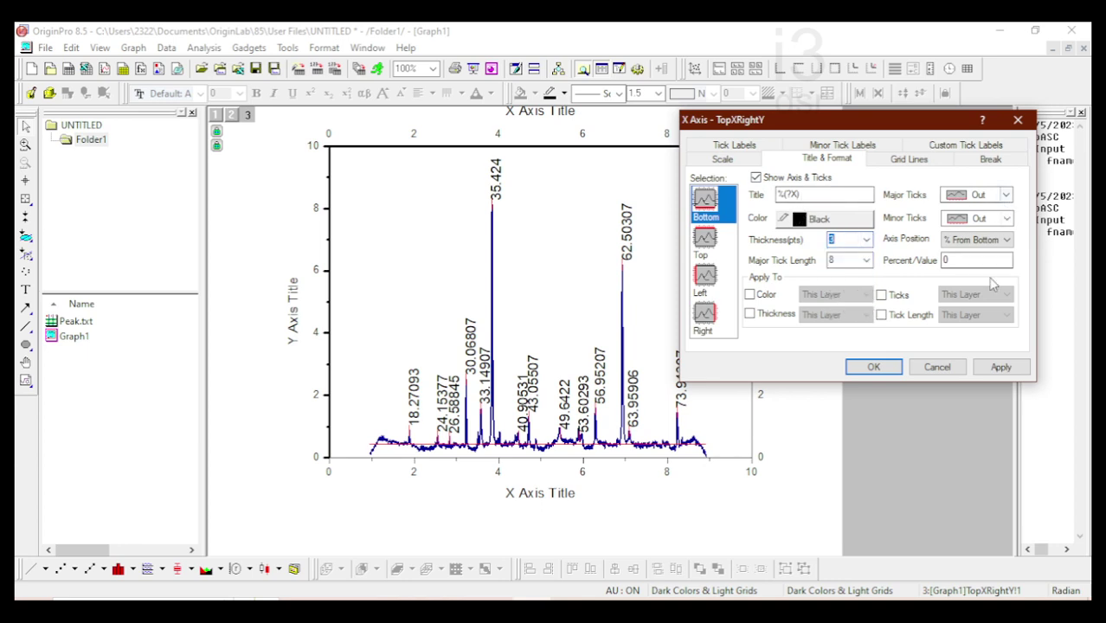
{"action": "left_click", "coordinate": [1002, 366]}
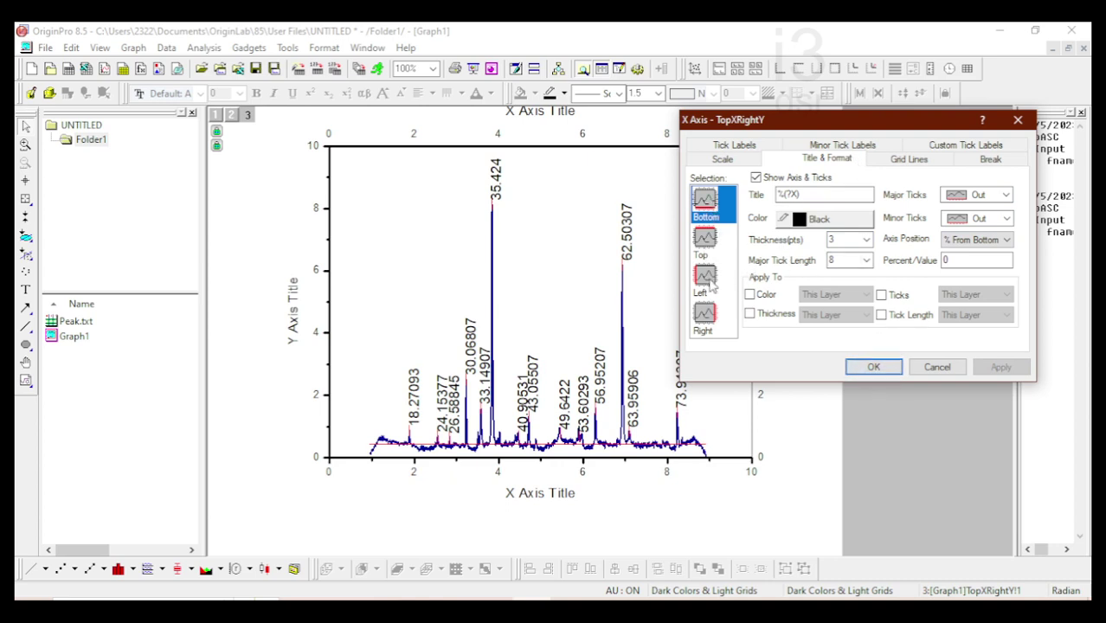
Step: Set the right axis thickness to 3 pt in the top-X right-Y layer and apply the axis settings
{"action": "left_click", "coordinate": [706, 317]}
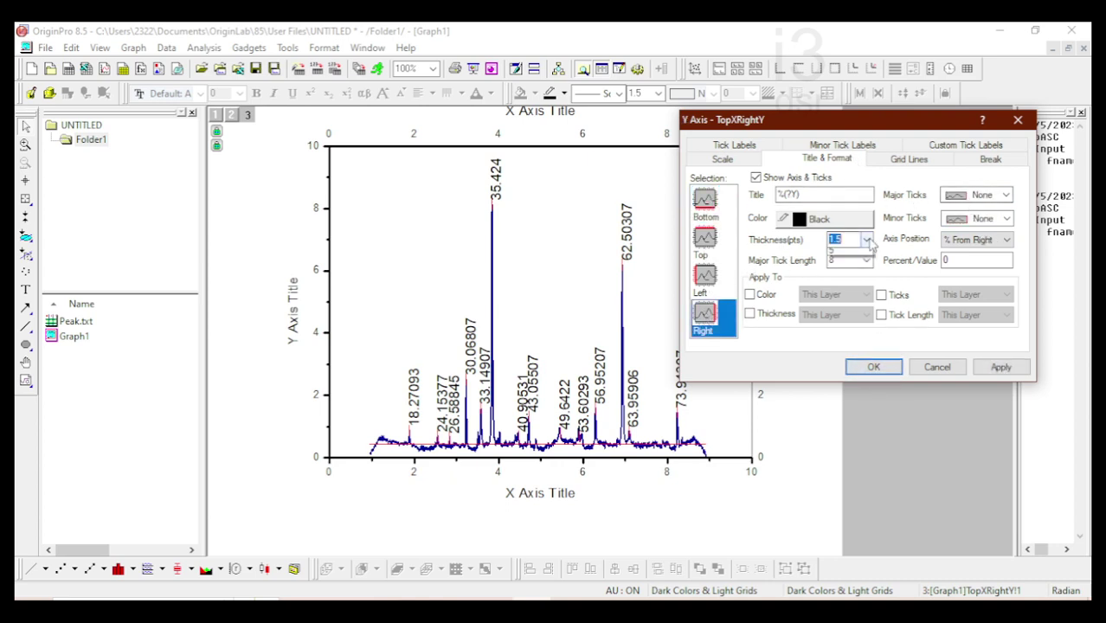
{"action": "left_click", "coordinate": [866, 240]}
{"action": "left_click", "coordinate": [848, 303]}
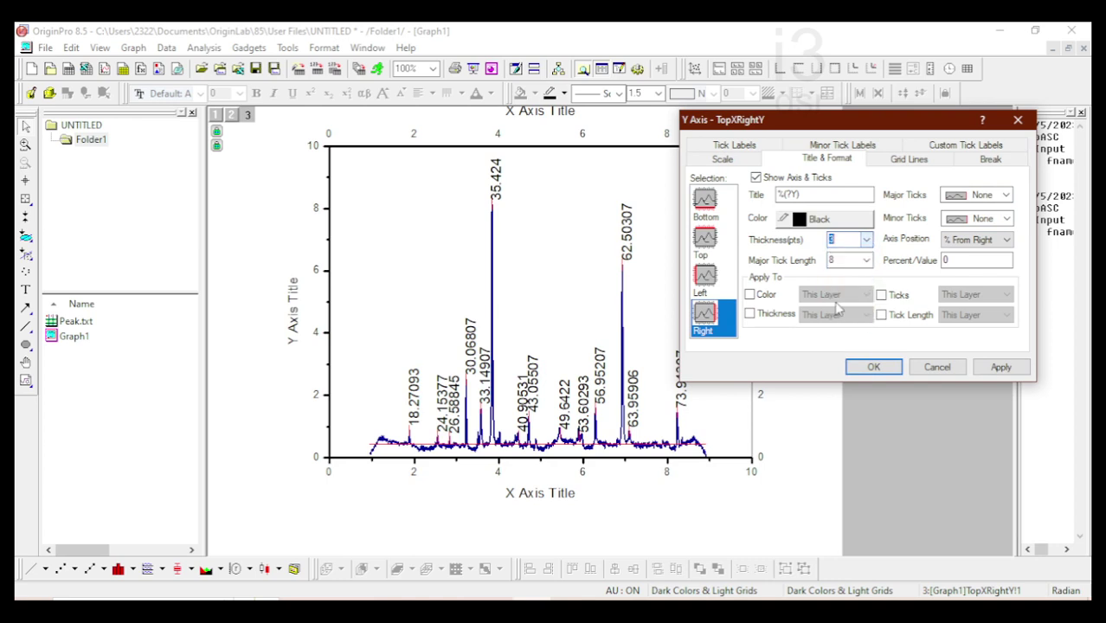
{"action": "left_click", "coordinate": [1001, 367]}
{"action": "left_click", "coordinate": [873, 367]}
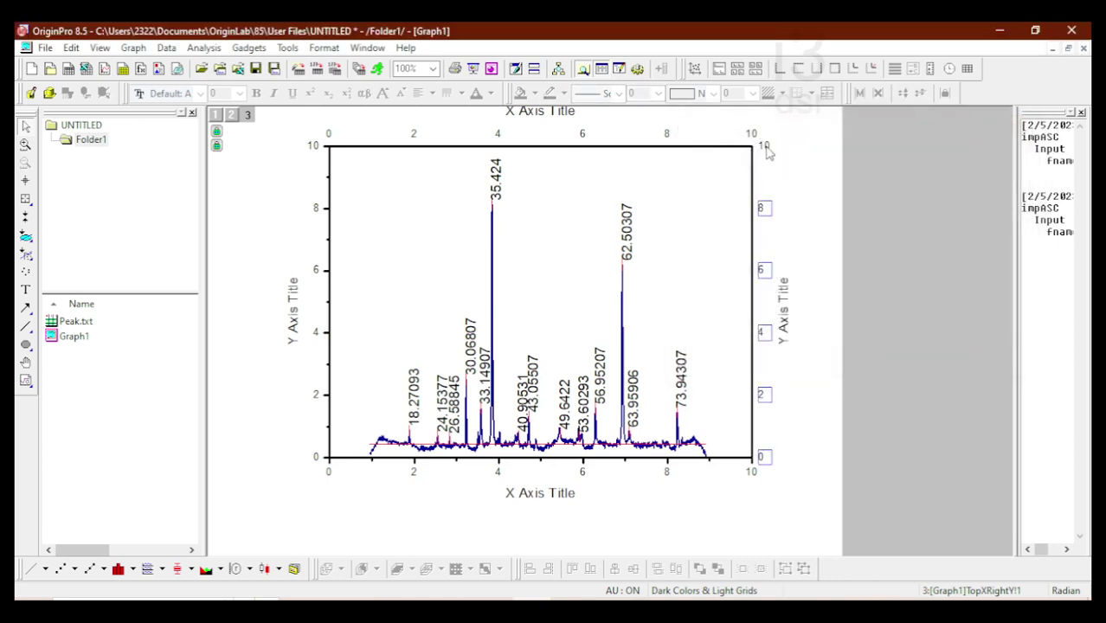
Step: Delete the titles and tick labels of the right Y axis and the top X axis
{"action": "left_click", "coordinate": [785, 320]}
{"action": "key", "text": "Delete"}
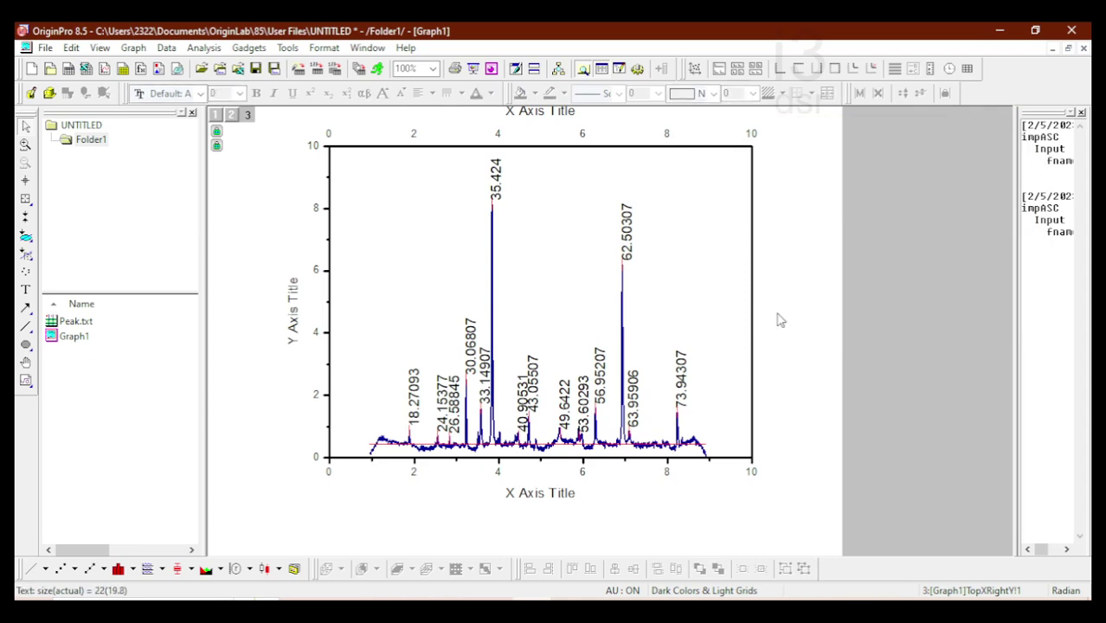
{"action": "left_click", "coordinate": [752, 137]}
{"action": "key", "text": "Delete"}
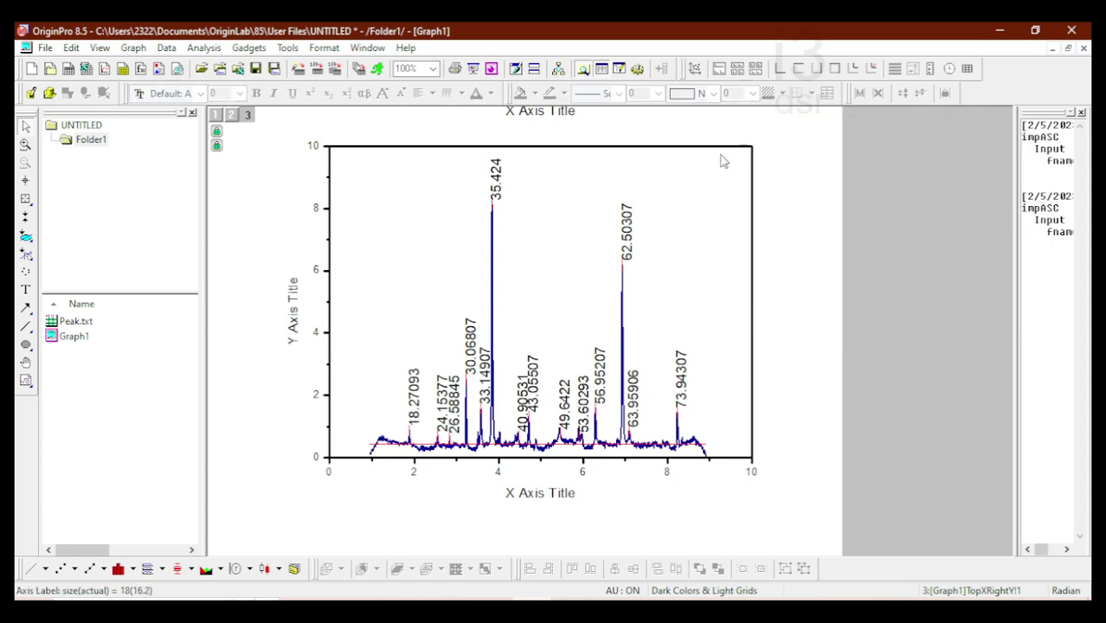
{"action": "left_click", "coordinate": [554, 115]}
{"action": "key", "text": "Delete"}
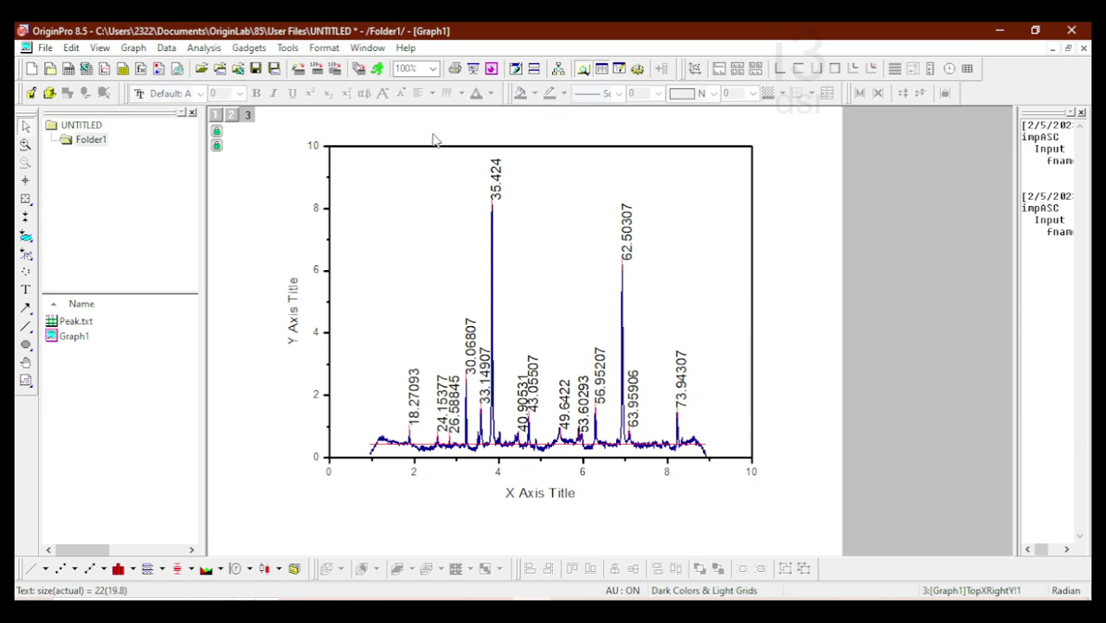
{"action": "left_click", "coordinate": [294, 294]}
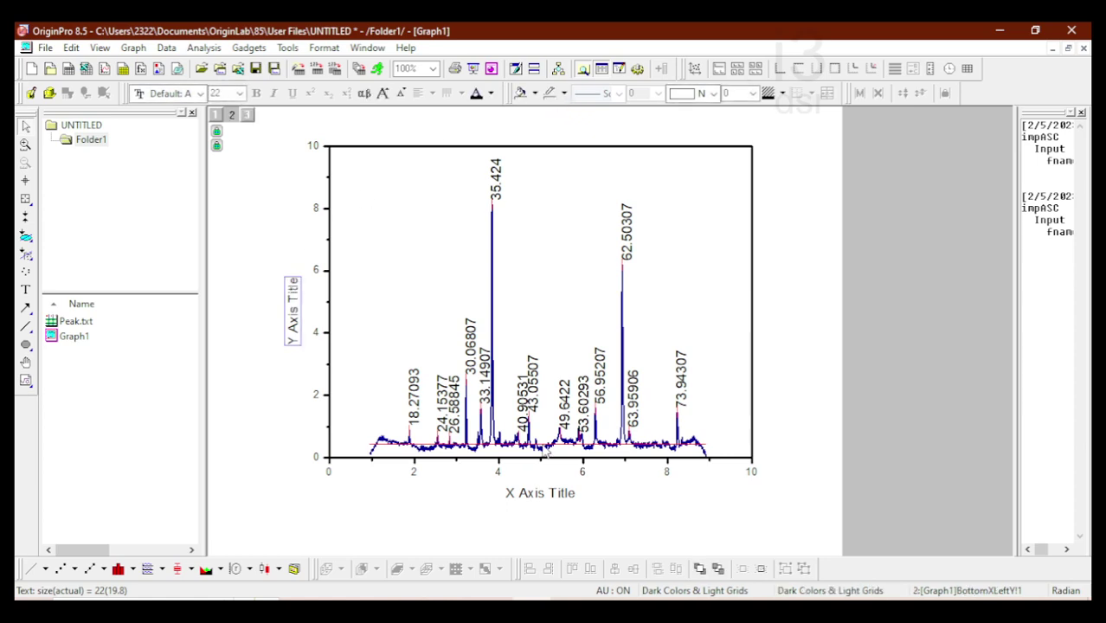
{"action": "left_click", "coordinate": [787, 312]}
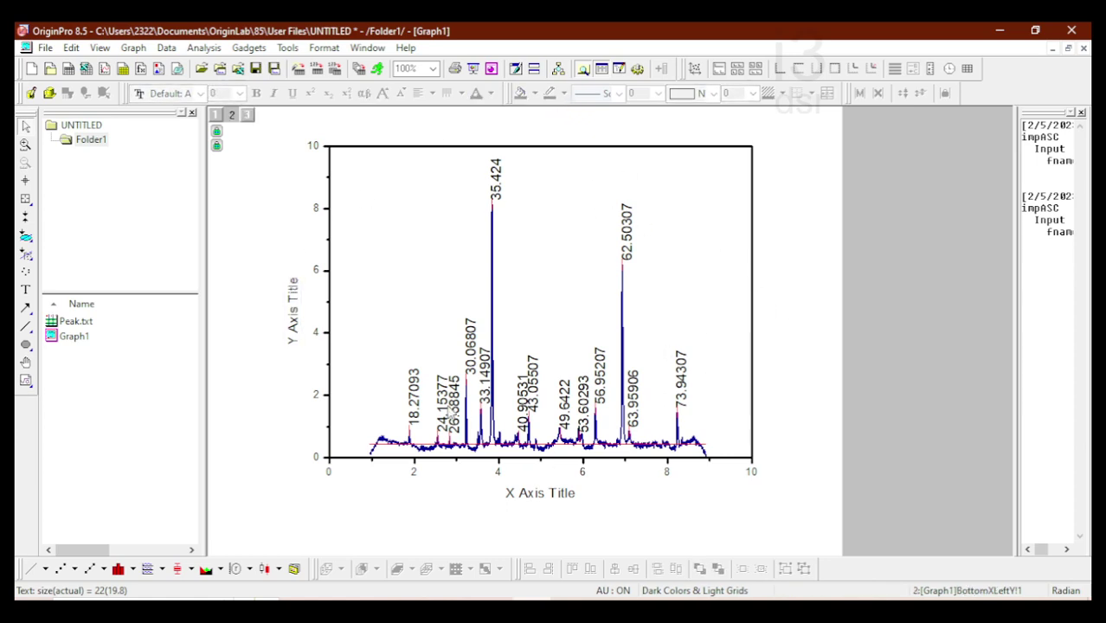
{"action": "left_click", "coordinate": [397, 471]}
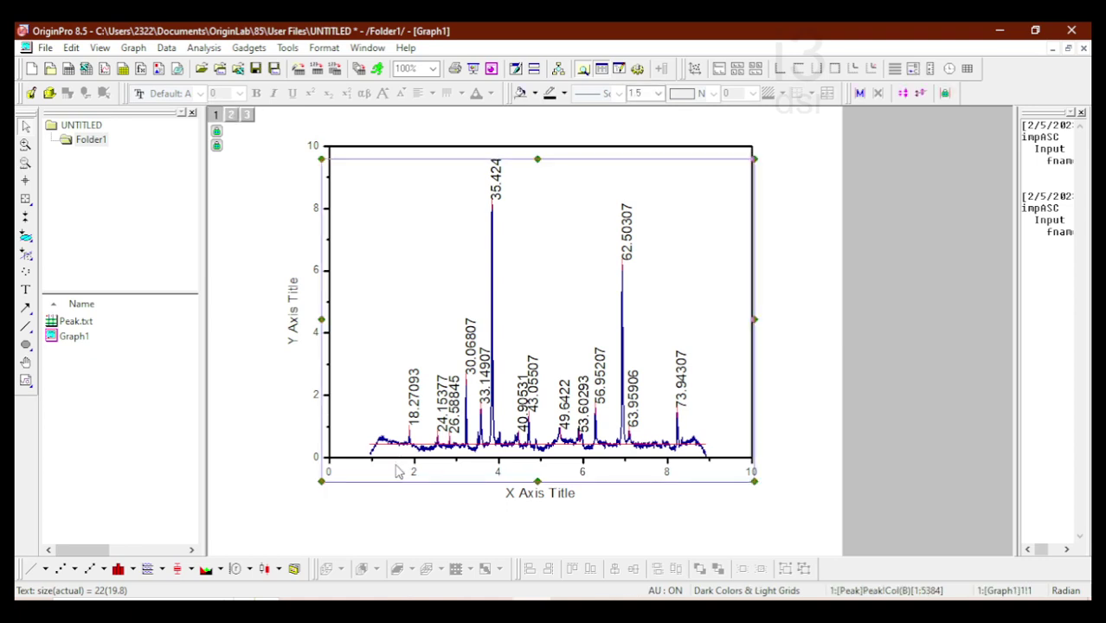
{"action": "double_click", "coordinate": [400, 469]}
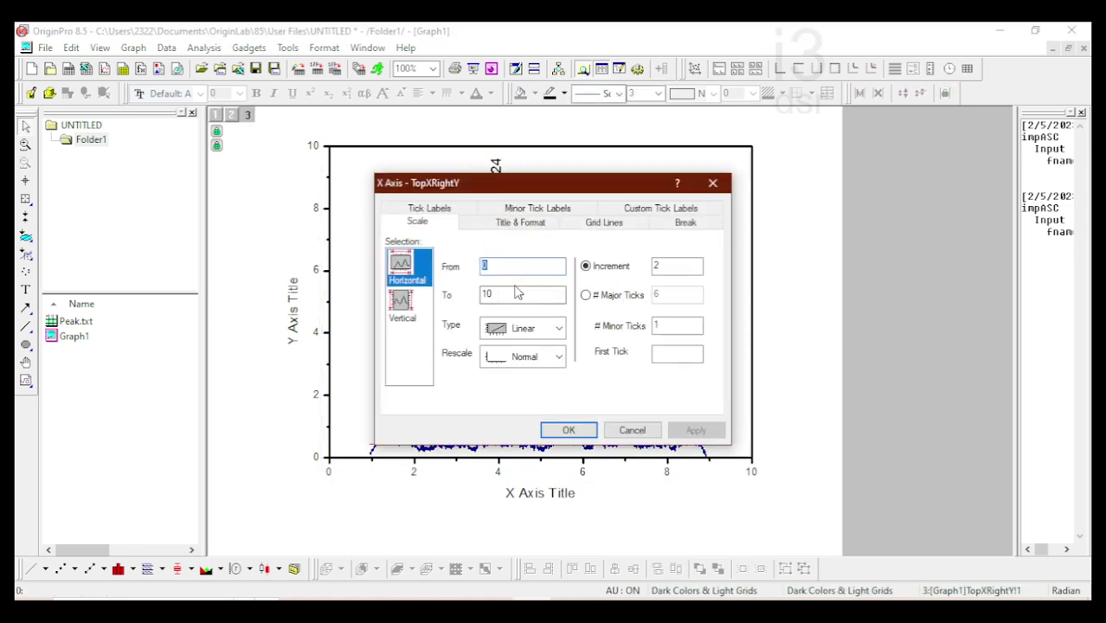
{"action": "mouse_move", "coordinate": [493, 189]}
{"action": "left_mouse_down"}
{"action": "mouse_move", "coordinate": [877, 122]}
{"action": "mouse_move", "coordinate": [816, 119]}
{"action": "left_mouse_up"}
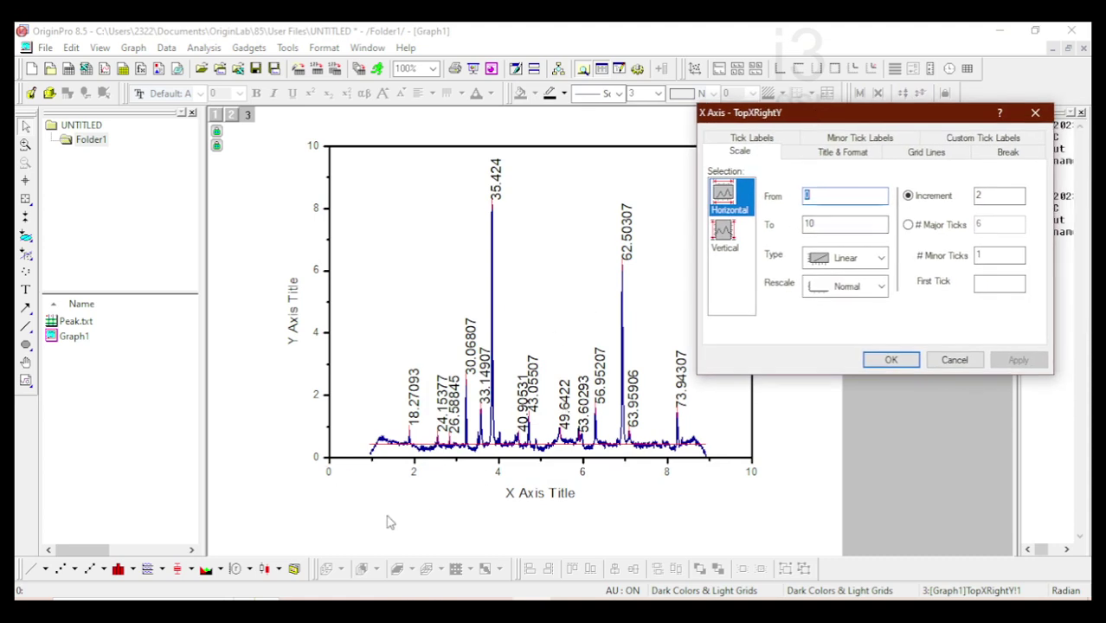
{"action": "left_click", "coordinate": [1005, 194]}
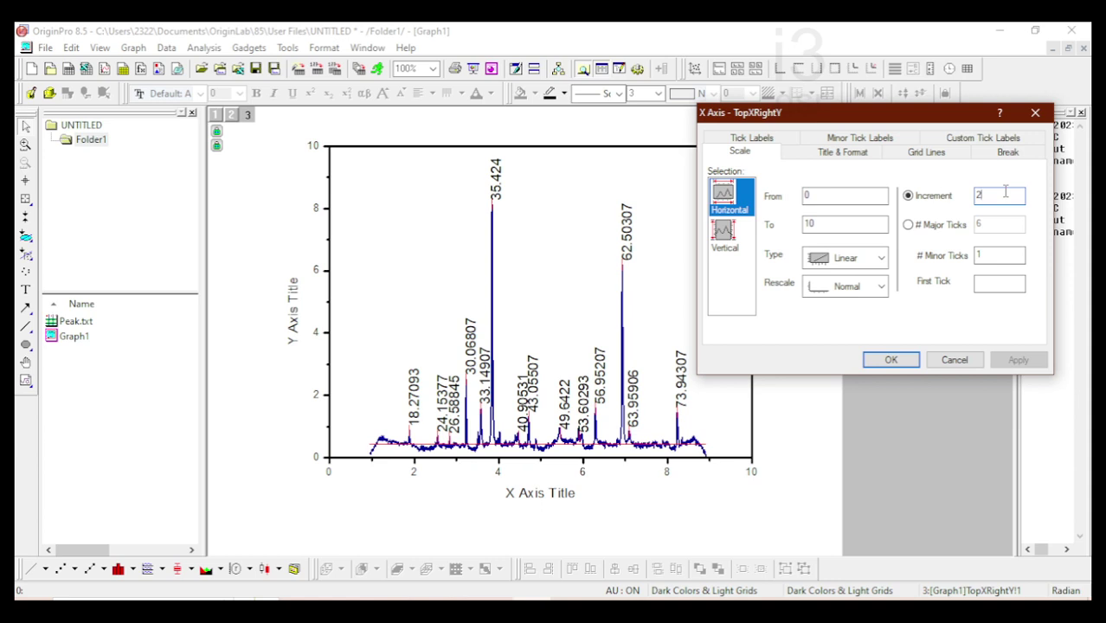
{"action": "left_click", "coordinate": [1036, 119]}
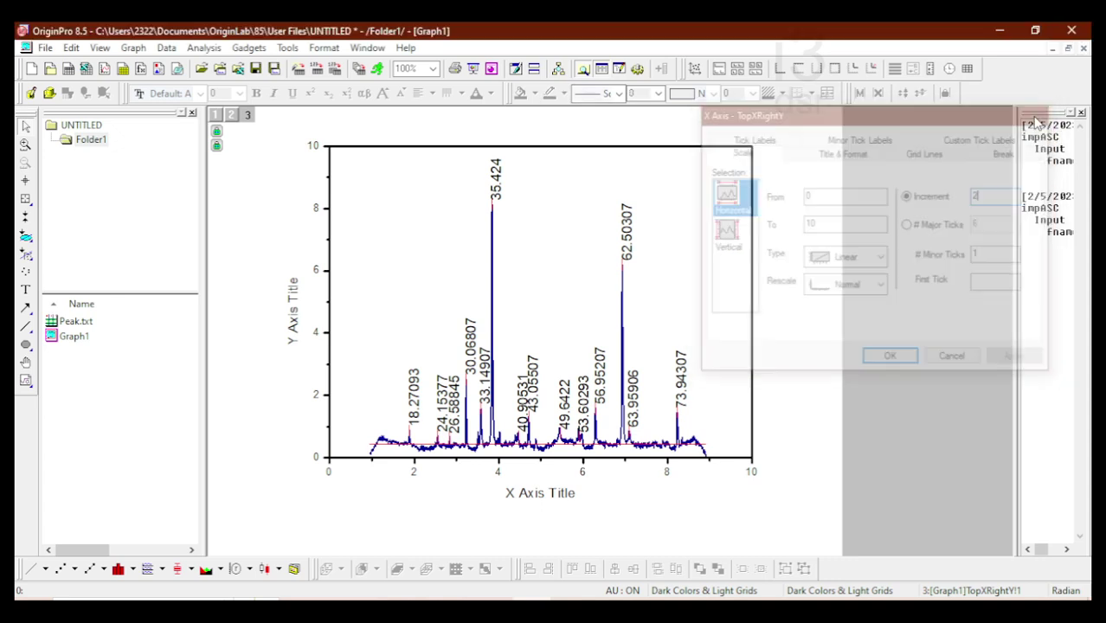
{"action": "left_click", "coordinate": [743, 279]}
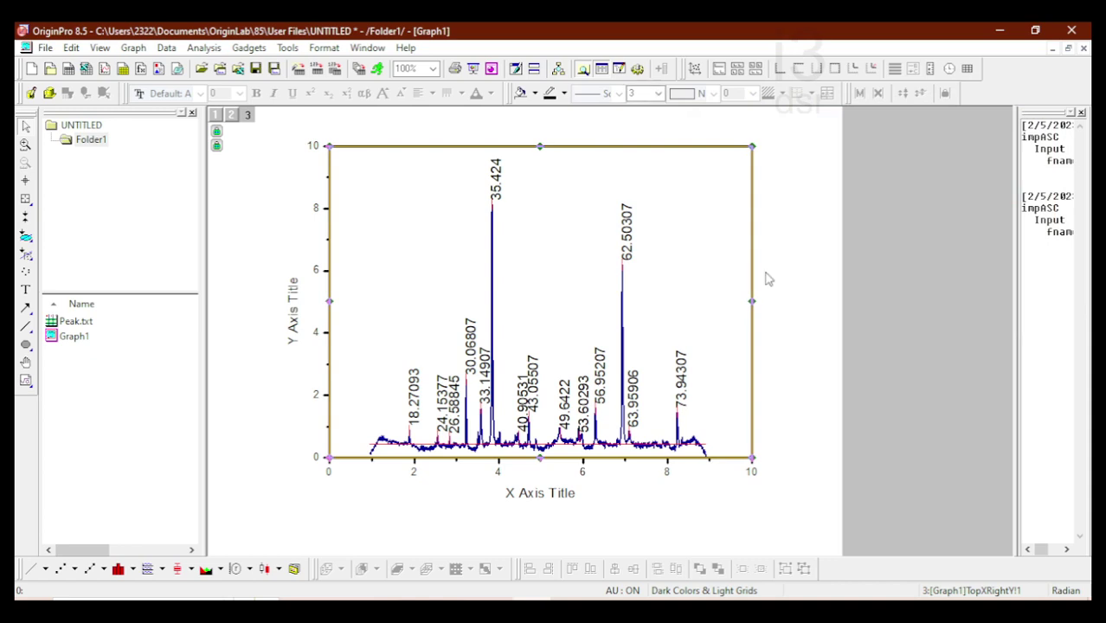
{"action": "left_click", "coordinate": [790, 272]}
{"action": "left_click", "coordinate": [424, 466]}
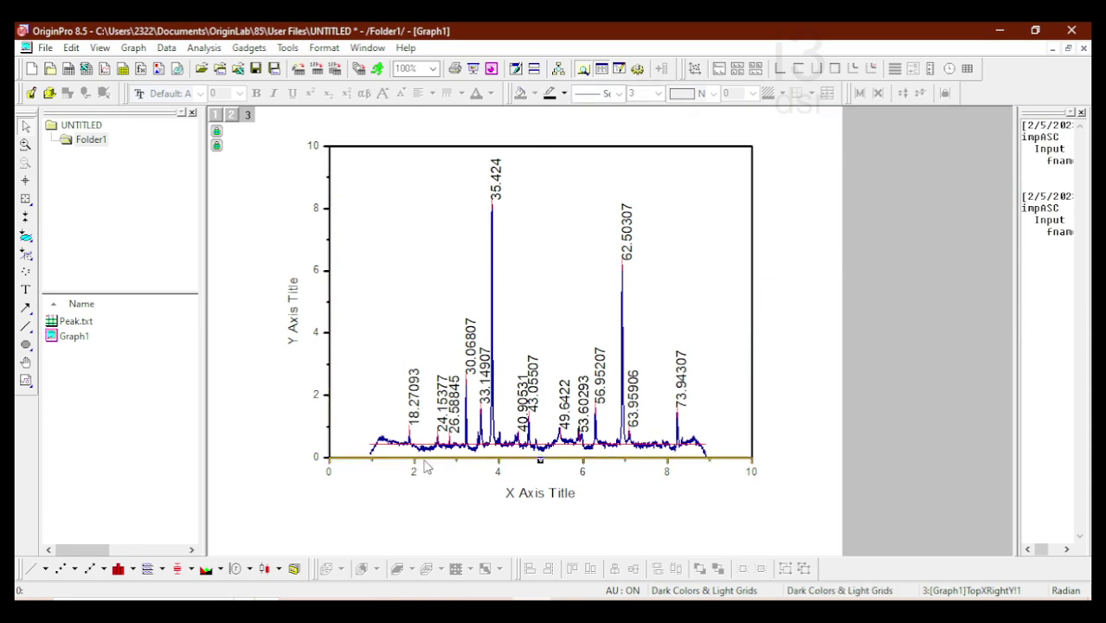
Step: Set the horizontal scale of the top-X right-Y layer to run from 1 to 9
{"action": "double_click", "coordinate": [638, 464]}
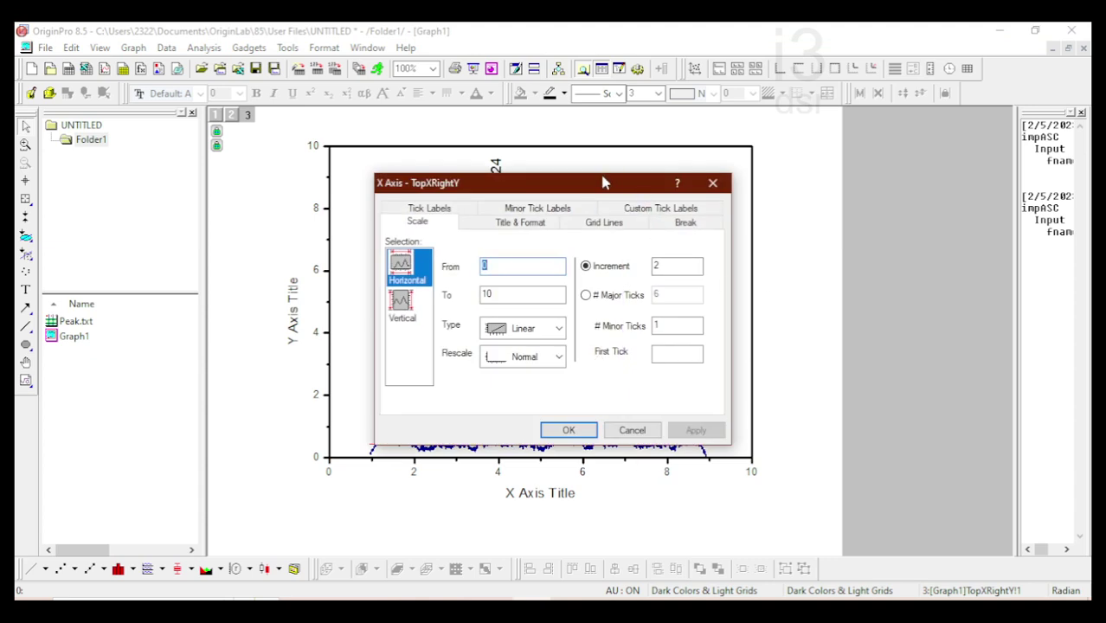
{"action": "left_click_drag", "start_coordinate": [609, 178], "coordinate": [967, 94]}
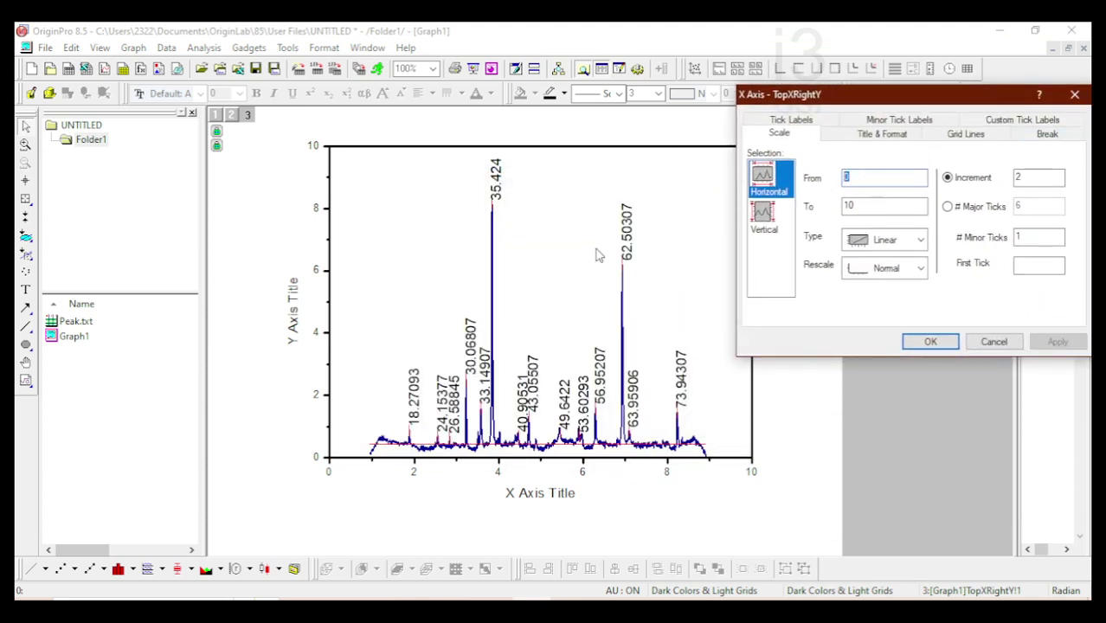
{"action": "type", "text": "1"}
{"action": "left_click", "coordinate": [872, 206]}
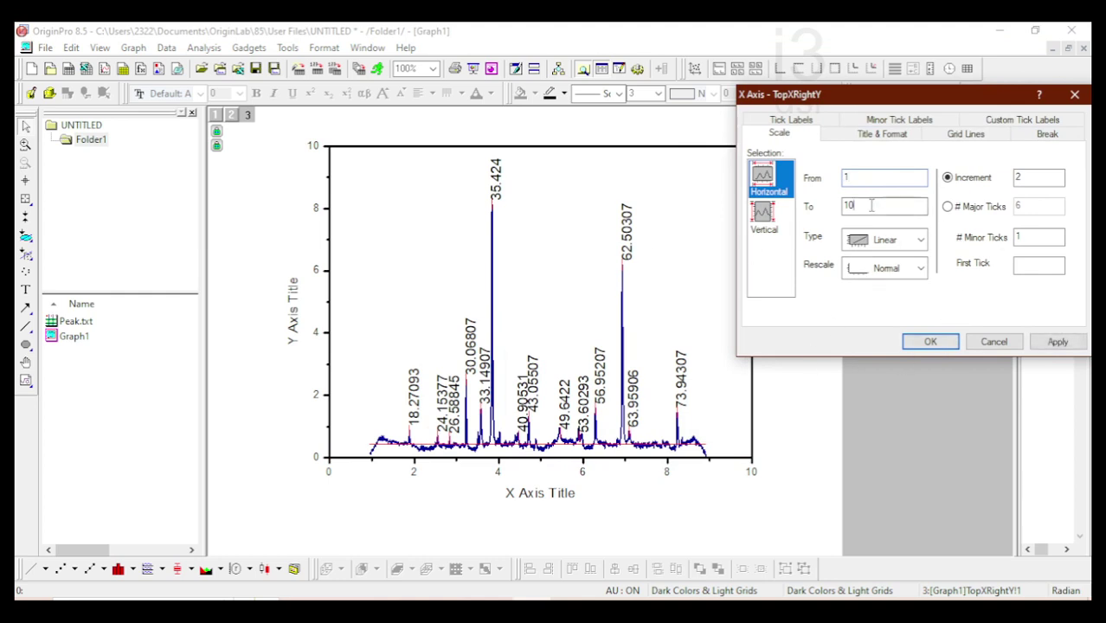
{"action": "double_click", "coordinate": [872, 205]}
{"action": "type", "text": "9"}
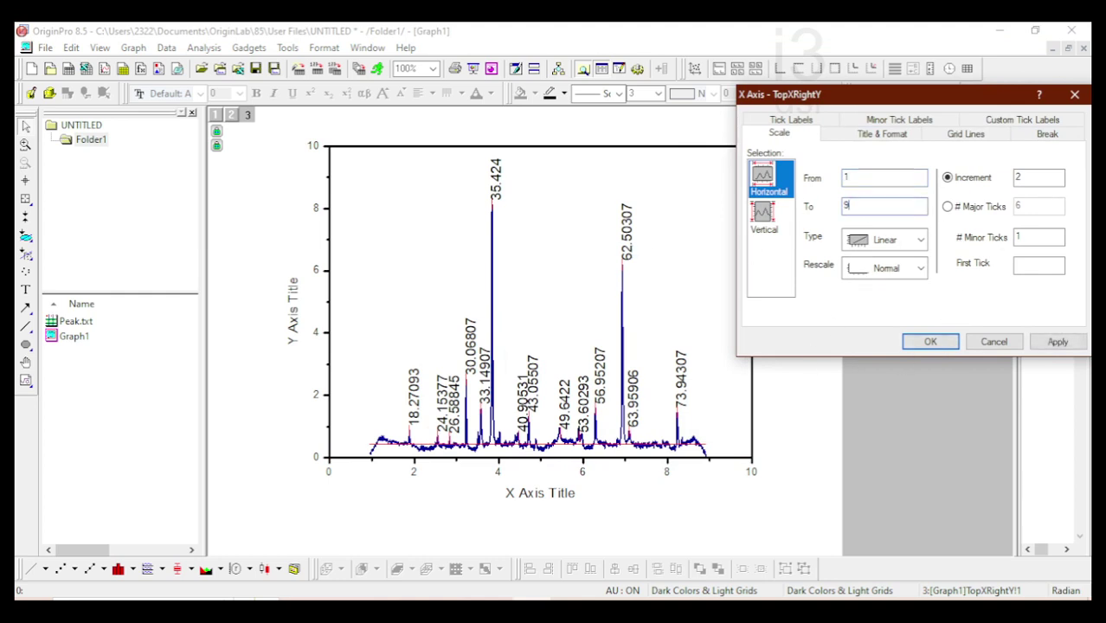
{"action": "left_click", "coordinate": [1059, 342]}
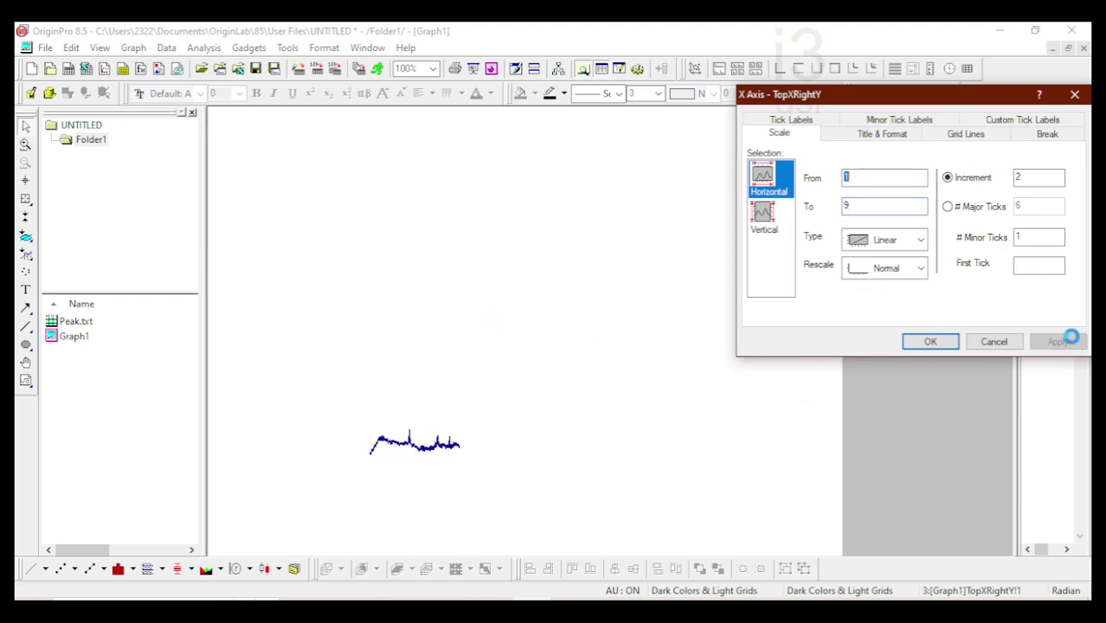
{"action": "left_click", "coordinate": [931, 342]}
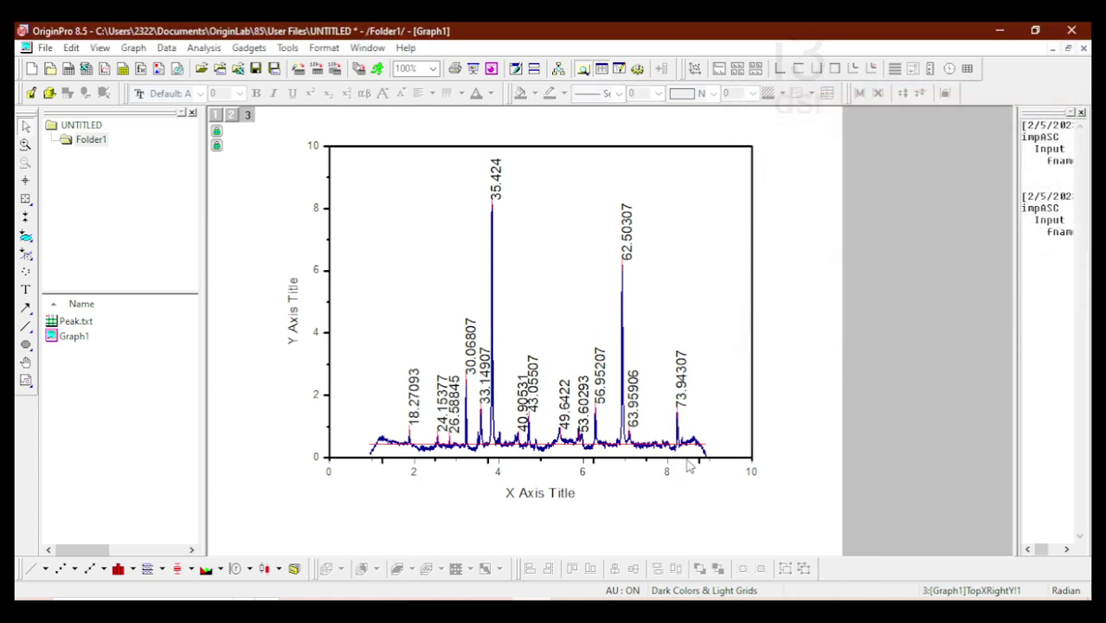
{"action": "mouse_move", "coordinate": [690, 466]}
{"action": "left_mouse_down"}
{"action": "mouse_move", "coordinate": [686, 490]}
{"action": "mouse_move", "coordinate": [694, 462]}
{"action": "left_mouse_up"}
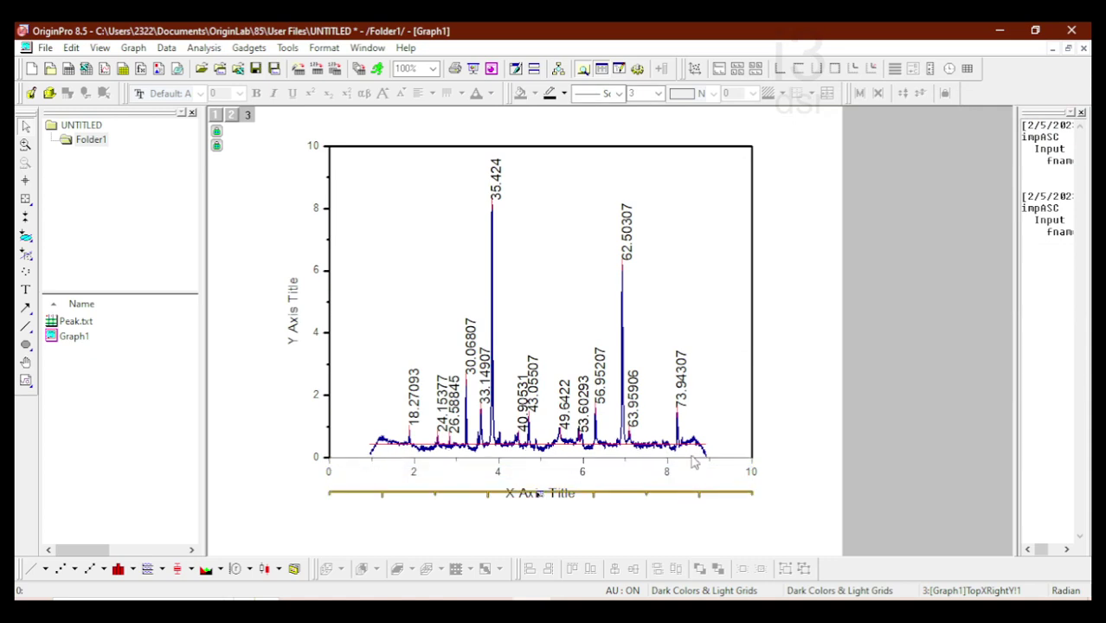
{"action": "left_click", "coordinate": [693, 463]}
{"action": "left_click", "coordinate": [692, 465]}
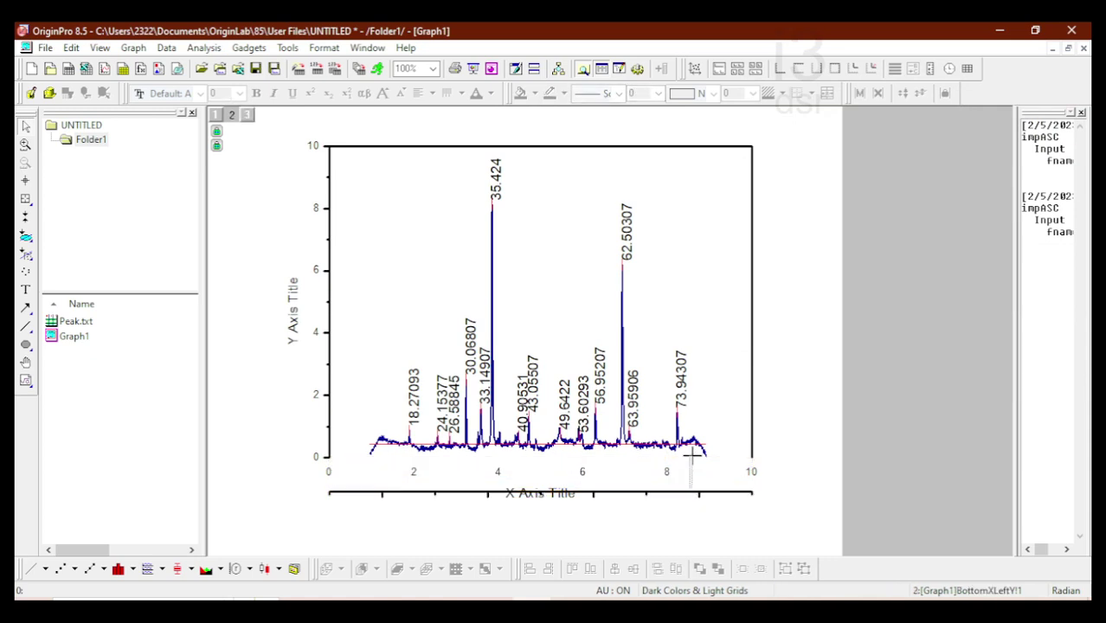
{"action": "double_click", "coordinate": [678, 495]}
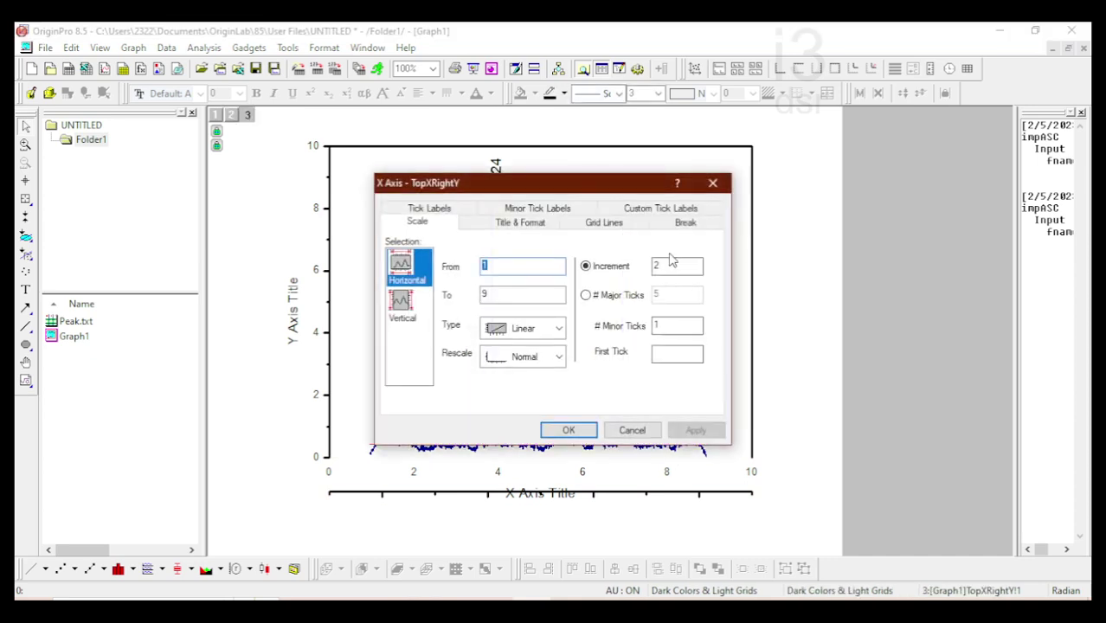
{"action": "left_click_drag", "start_coordinate": [551, 190], "coordinate": [831, 102]}
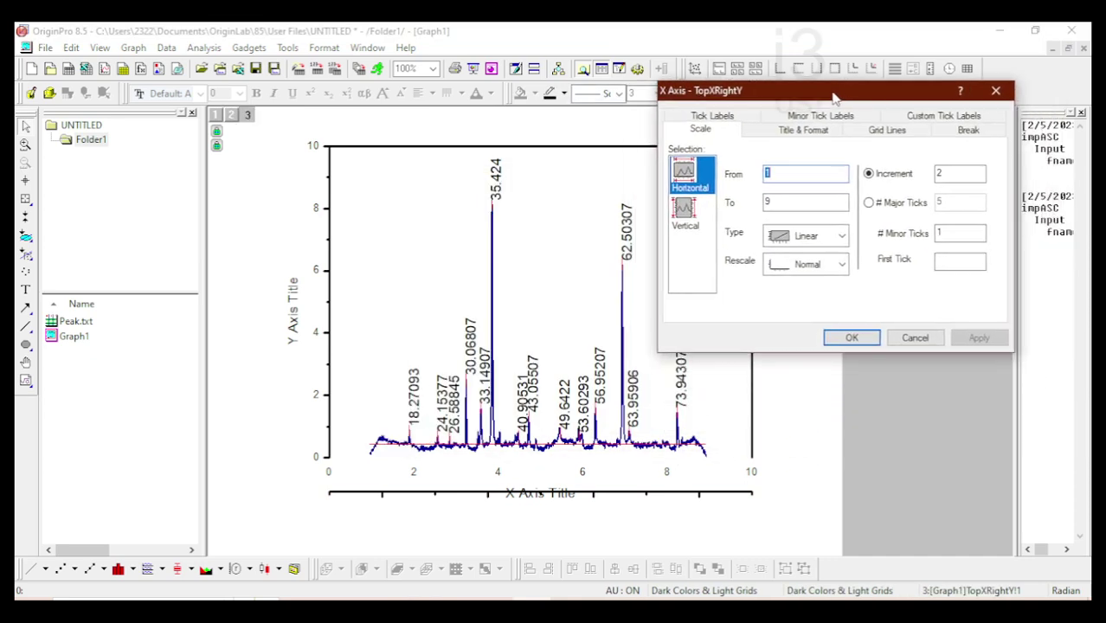
{"action": "left_click", "coordinate": [994, 95]}
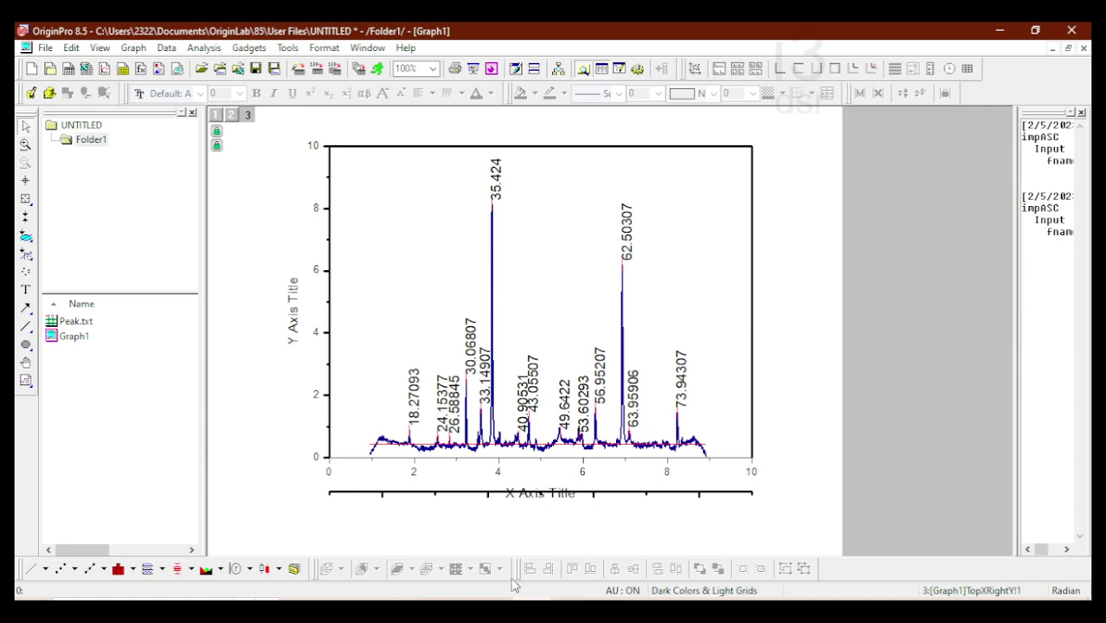
{"action": "left_click", "coordinate": [657, 463]}
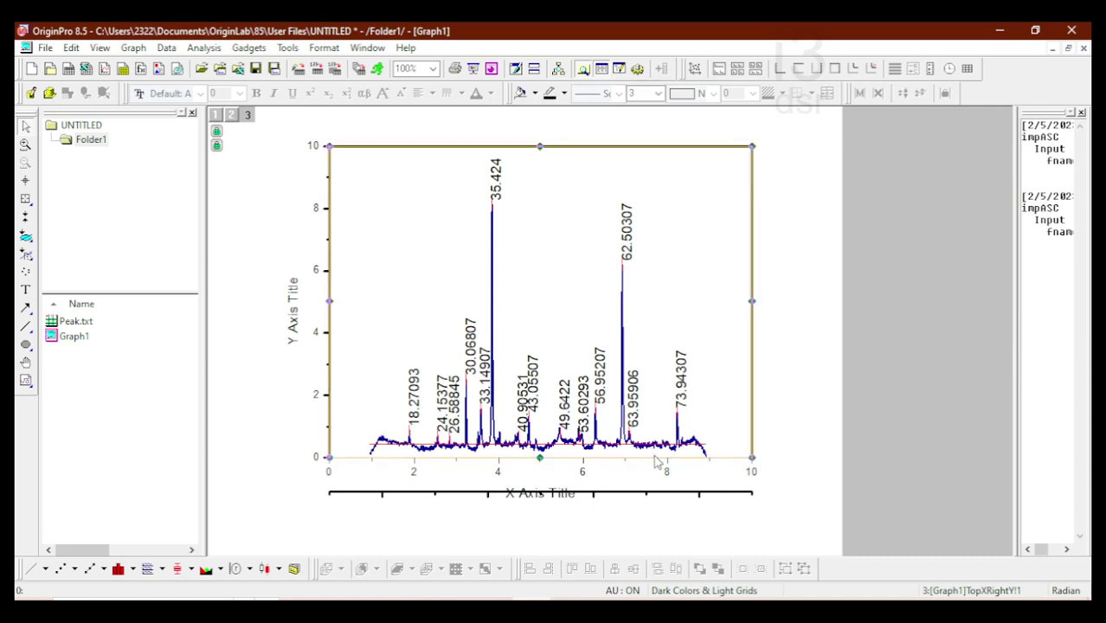
{"action": "left_click", "coordinate": [673, 450]}
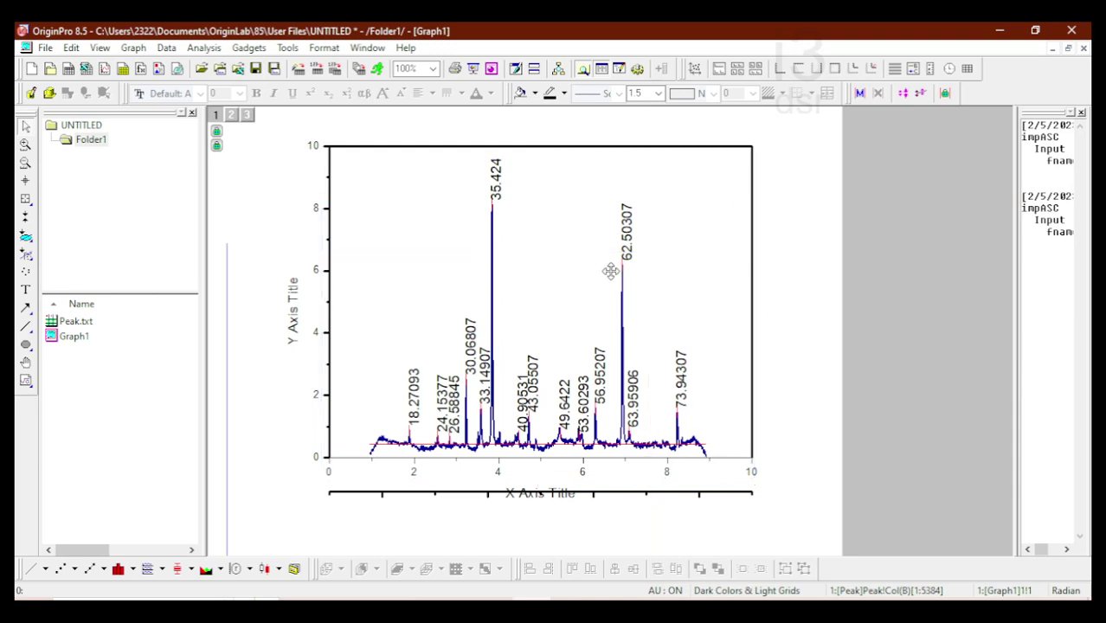
{"action": "left_click_drag", "start_coordinate": [354, 182], "coordinate": [285, 197]}
{"action": "double_click", "coordinate": [285, 198]}
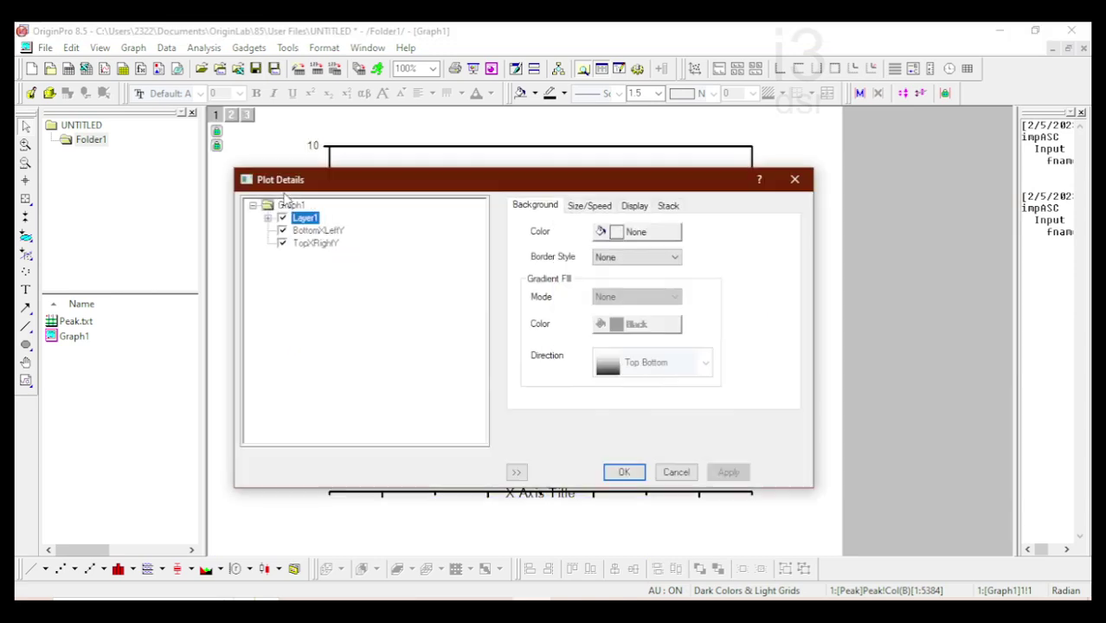
{"action": "left_click", "coordinate": [589, 205]}
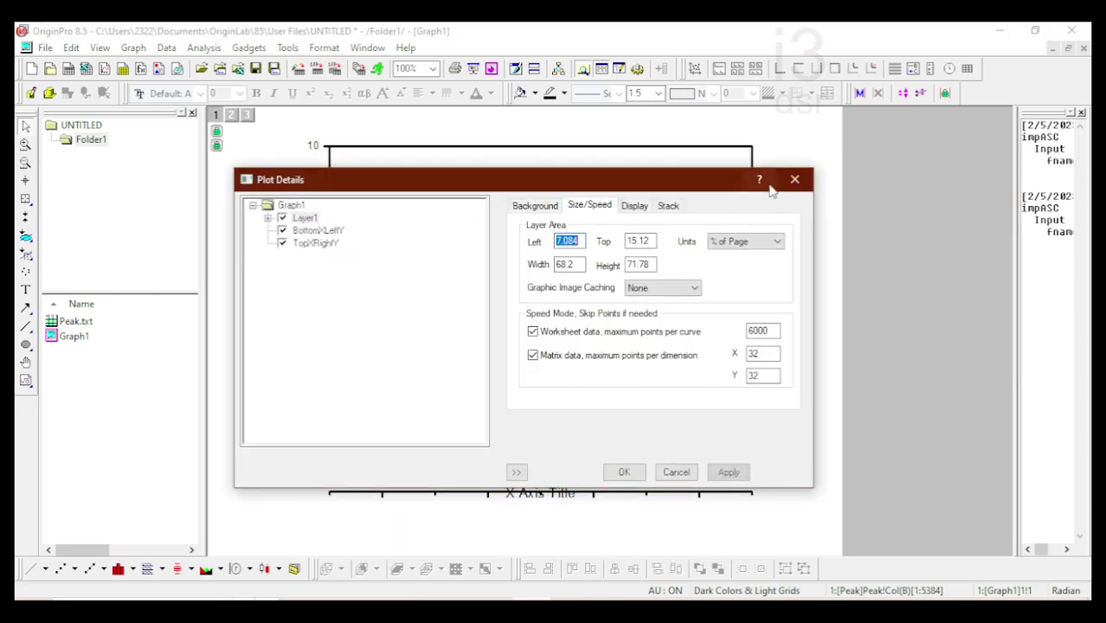
{"action": "left_click", "coordinate": [794, 179]}
{"action": "key", "text": "ctrl+z"}
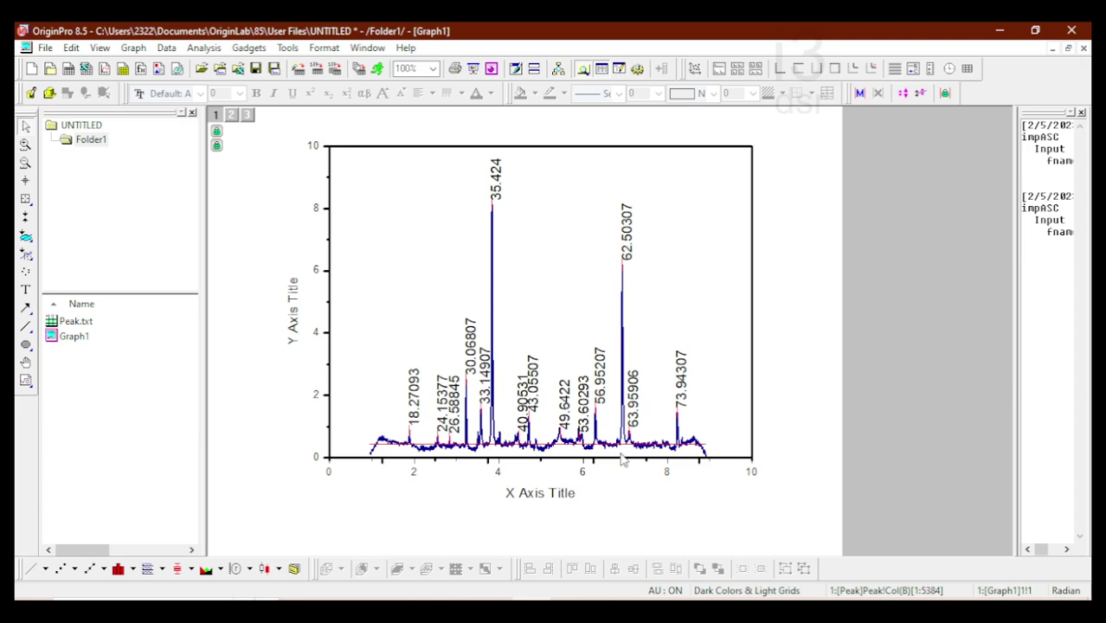
Step: Hide the Baseline_Data1 line and the Peak_Centers1 scatter markers in Layer1, keeping the peak labels and the smoothed curve shown
{"action": "double_click", "coordinate": [627, 448]}
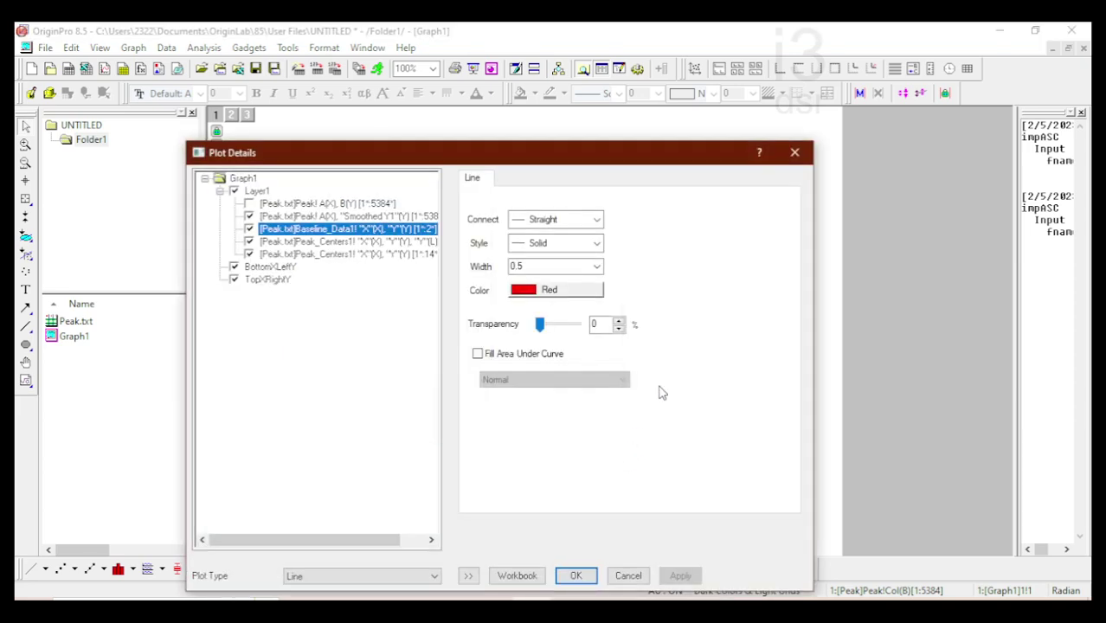
{"action": "left_click_drag", "start_coordinate": [434, 155], "coordinate": [898, 30]}
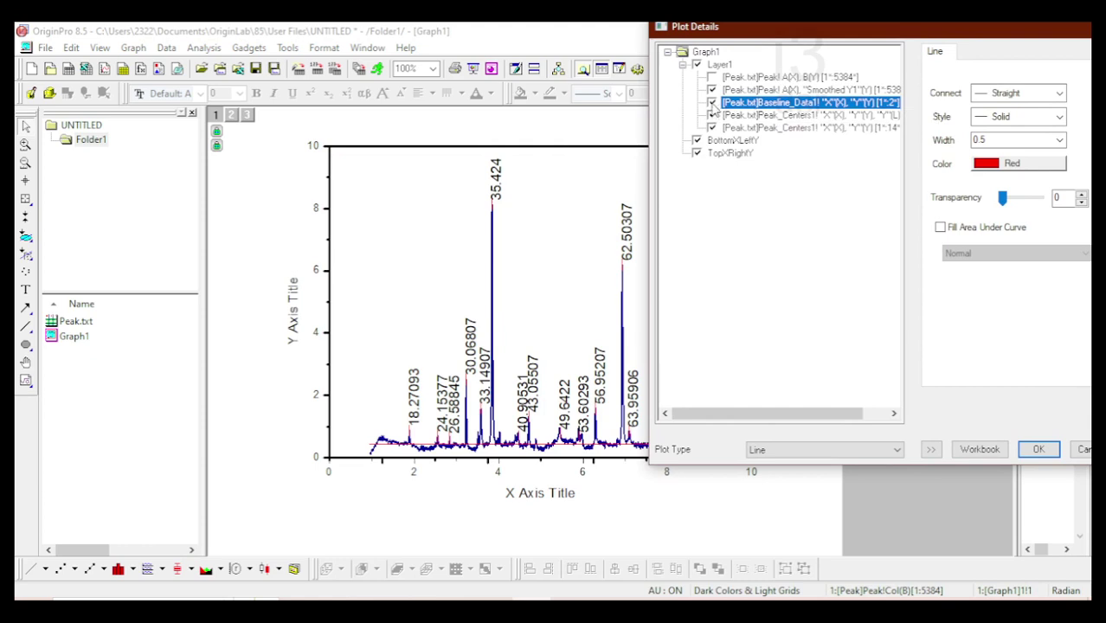
{"action": "left_click", "coordinate": [731, 116]}
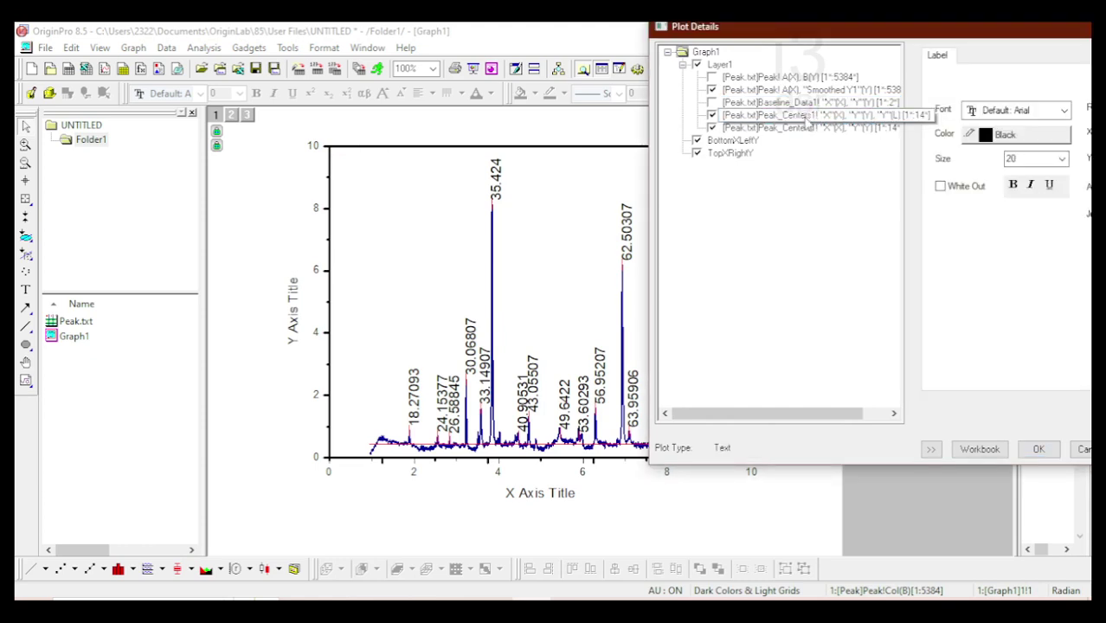
{"action": "left_click", "coordinate": [782, 128]}
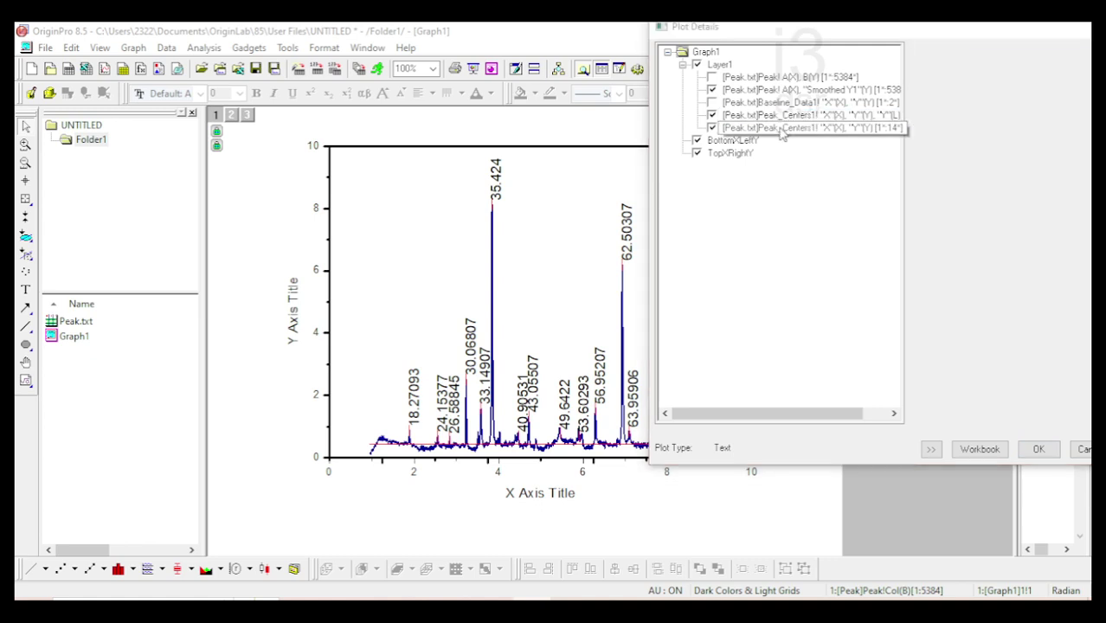
{"action": "left_click", "coordinate": [715, 128]}
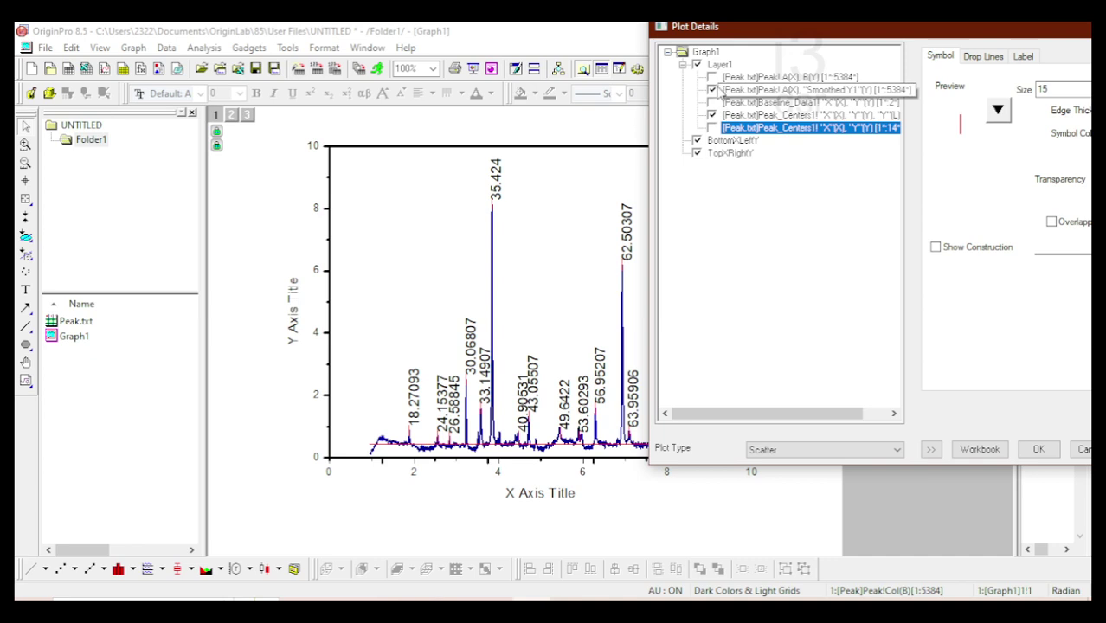
{"action": "left_click", "coordinate": [1038, 450]}
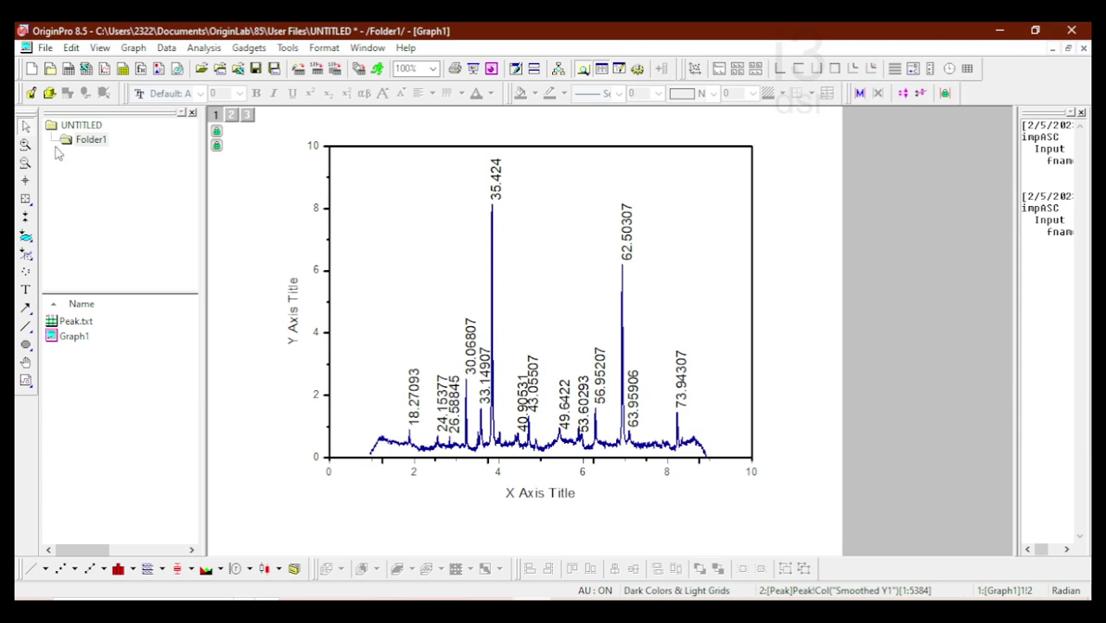
Step: Enlarge the end of the curve around the 73.94307 peak, and restore the full view of the graph
{"action": "left_click", "coordinate": [26, 147]}
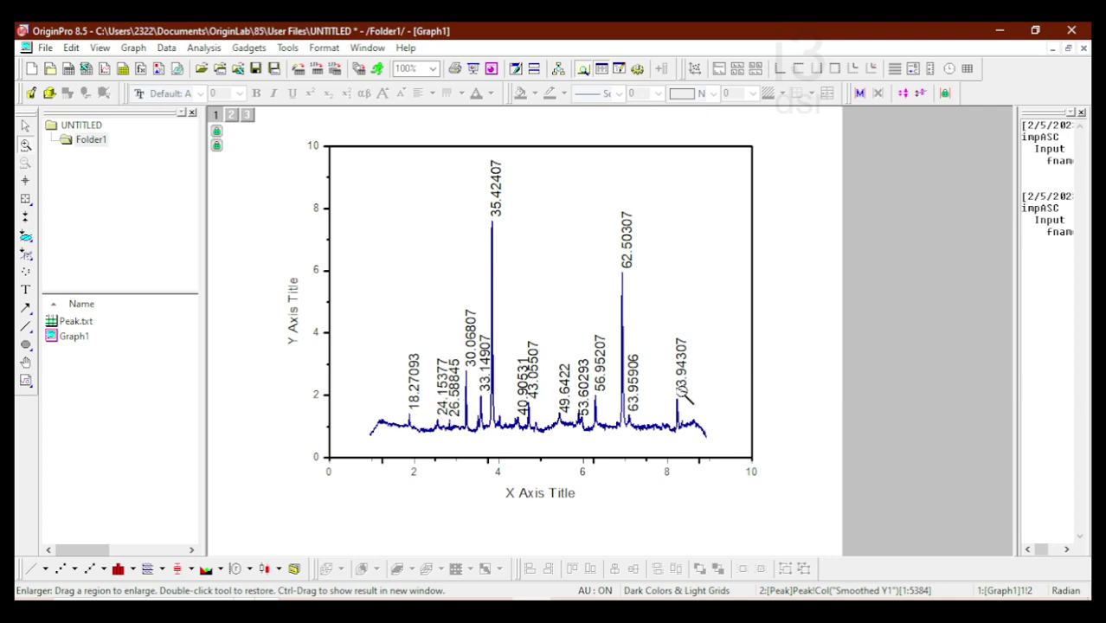
{"action": "left_click_drag", "start_coordinate": [658, 405], "coordinate": [711, 462]}
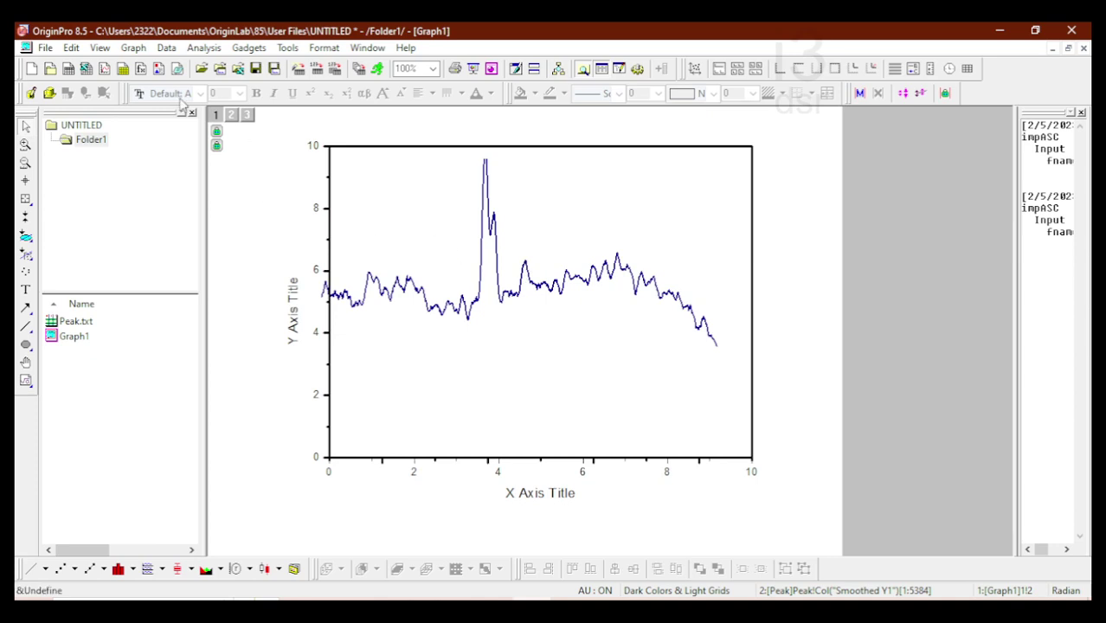
{"action": "left_click", "coordinate": [26, 163]}
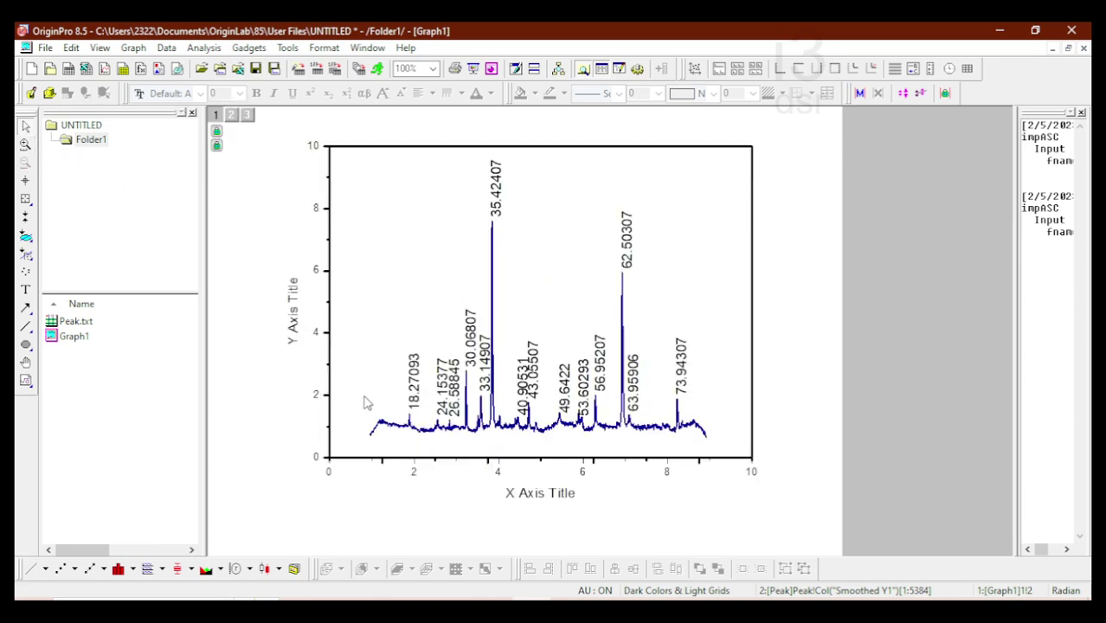
Step: Read XY coordinates at several places in the plot area with the Screen Reader, using a full-size cross-hair
{"action": "left_click", "coordinate": [25, 182]}
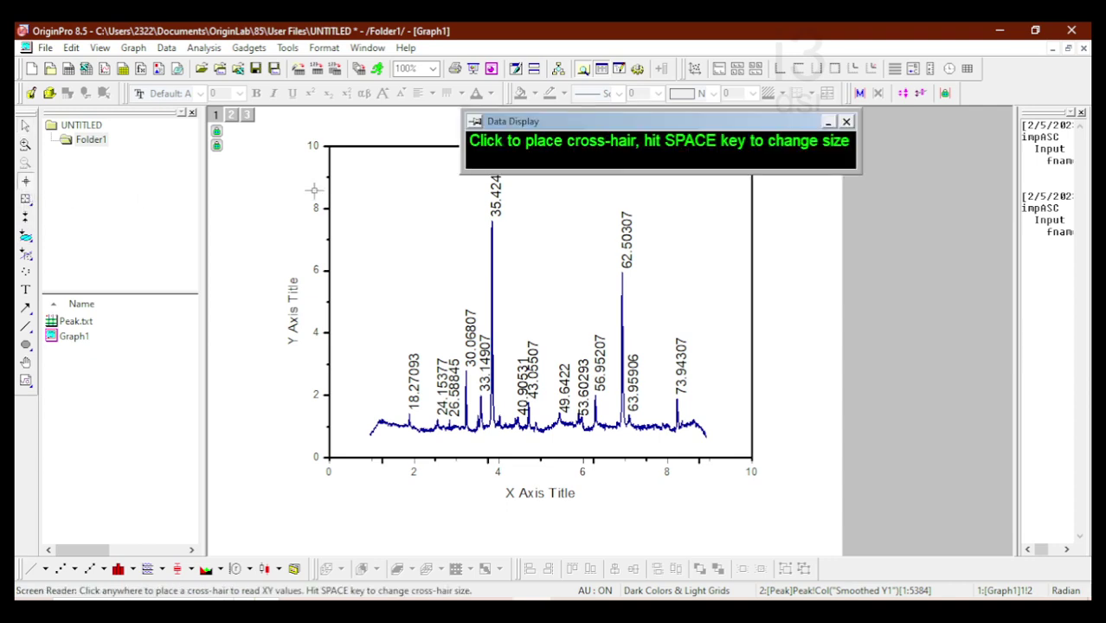
{"action": "left_click", "coordinate": [392, 240]}
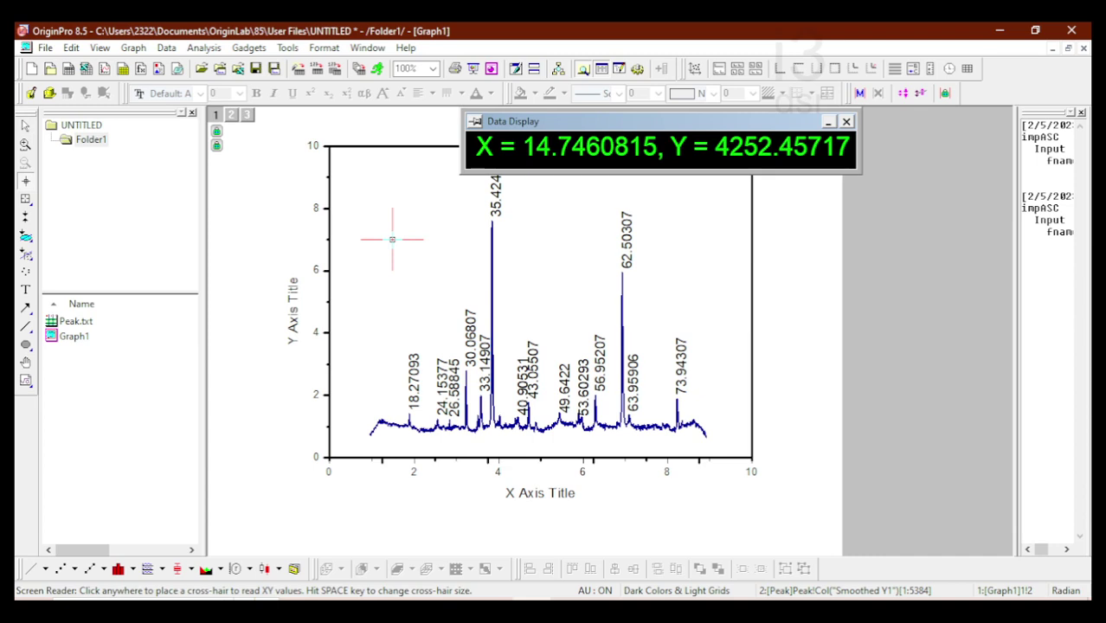
{"action": "key", "text": "space"}
{"action": "key", "text": "space"}
{"action": "key", "text": "space"}
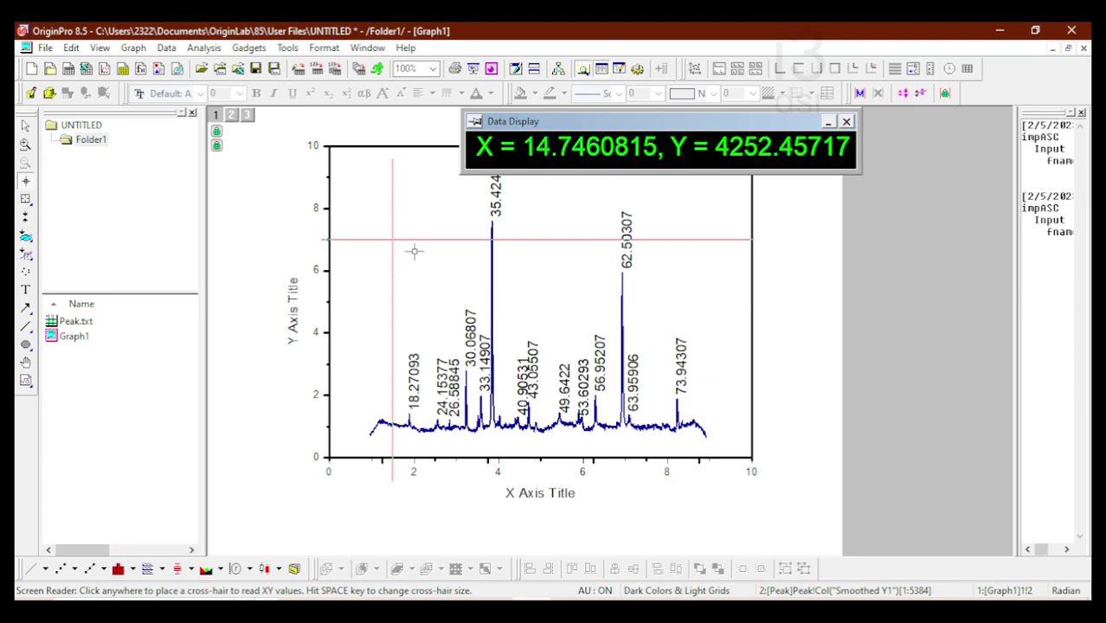
{"action": "left_click", "coordinate": [440, 264]}
{"action": "left_click", "coordinate": [550, 284]}
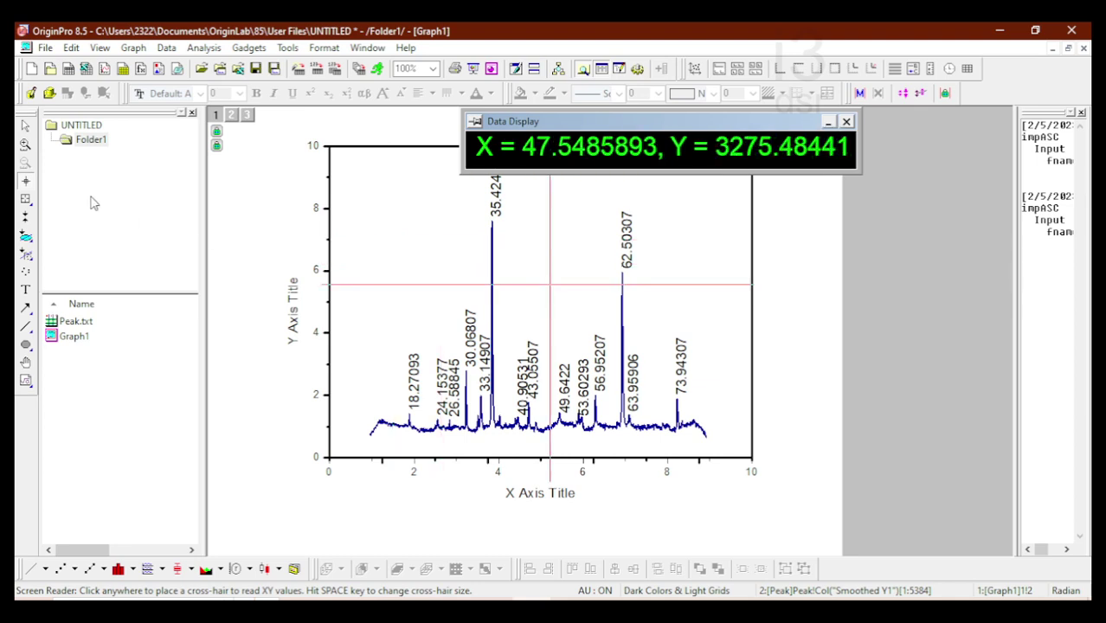
Step: Read the data point on the first hump of the curve with the Data Reader and draw a vertical arrow pointing down to it
{"action": "left_click", "coordinate": [26, 200]}
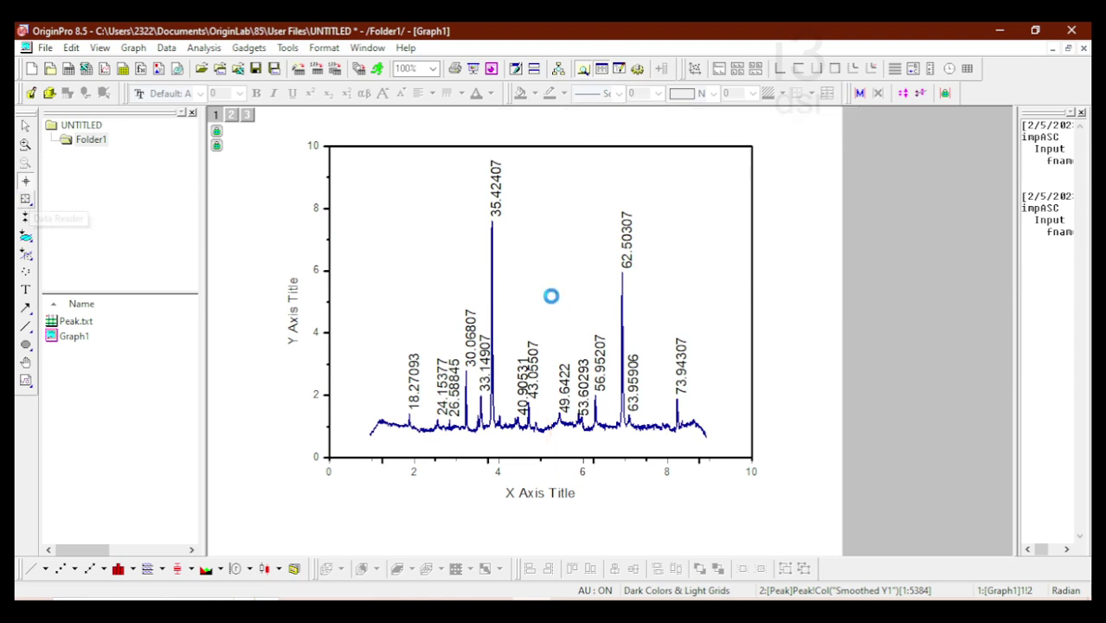
{"action": "left_click", "coordinate": [381, 421]}
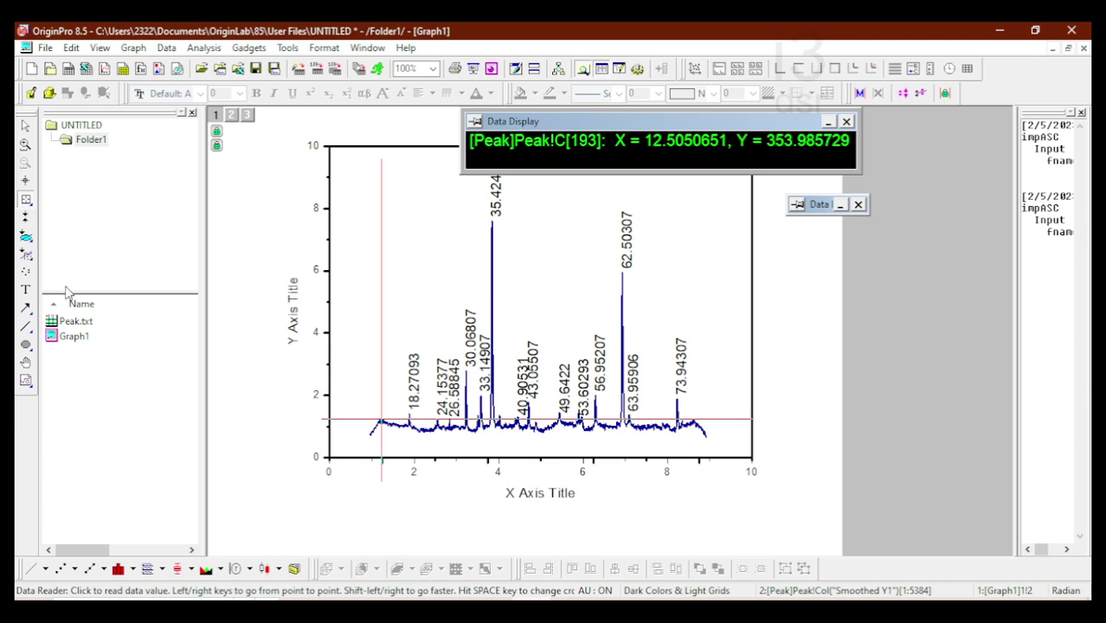
{"action": "left_click", "coordinate": [26, 308]}
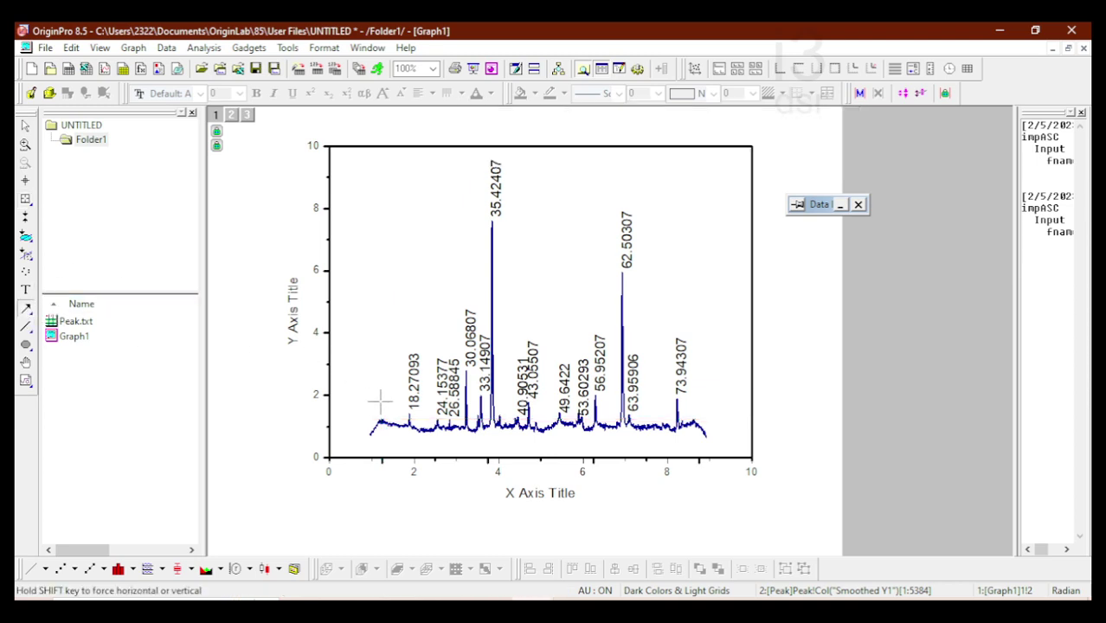
{"action": "left_click_drag", "start_coordinate": [378, 388], "coordinate": [378, 420]}
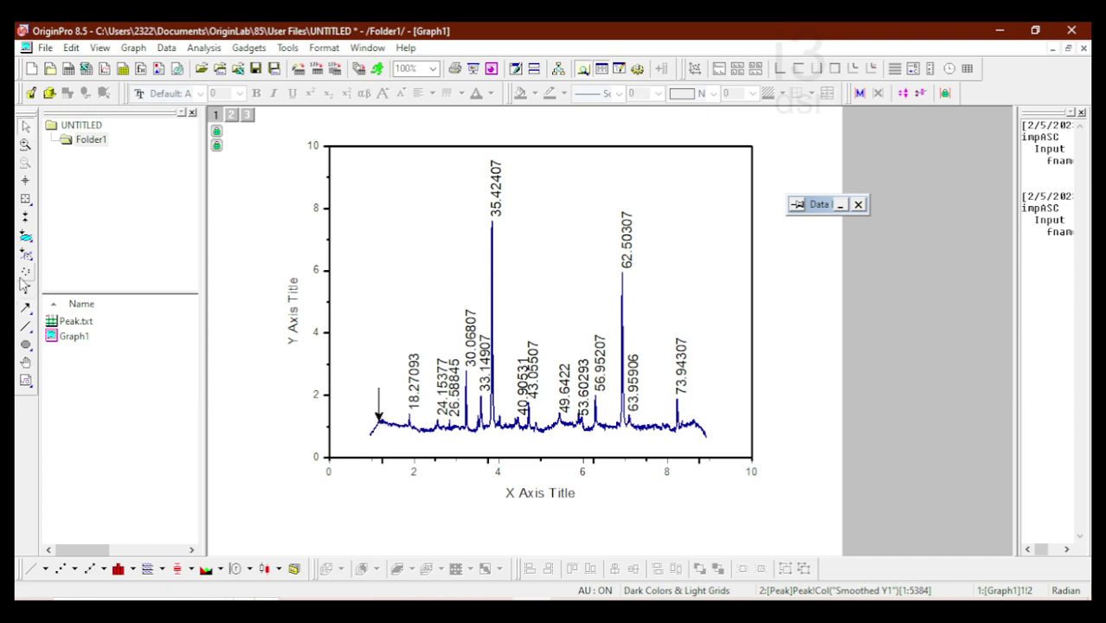
Step: Add the text label 12.505 at the tail of the arrow
{"action": "left_click", "coordinate": [25, 292]}
{"action": "left_click", "coordinate": [378, 384]}
{"action": "type", "text": "125."}
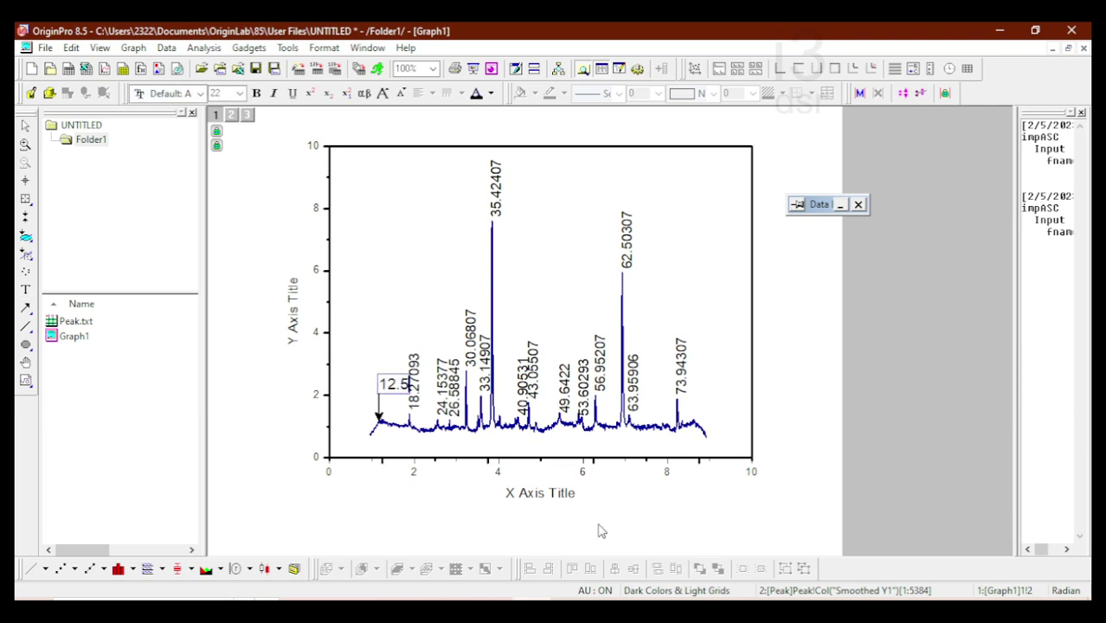
{"action": "type", "text": "05"}
{"action": "left_click", "coordinate": [432, 324]}
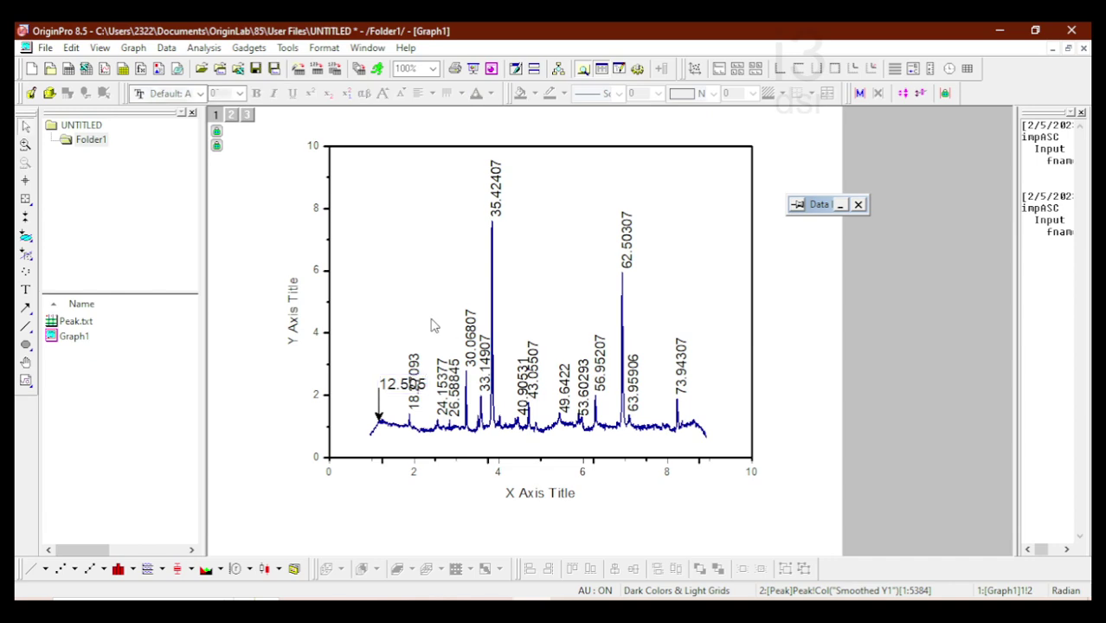
Step: Move the 12.505 label clear of the neighbouring peak label and rotate it by 90 degrees
{"action": "left_click", "coordinate": [394, 386]}
{"action": "left_click_drag", "start_coordinate": [394, 386], "coordinate": [364, 352]}
{"action": "right_click", "coordinate": [365, 353]}
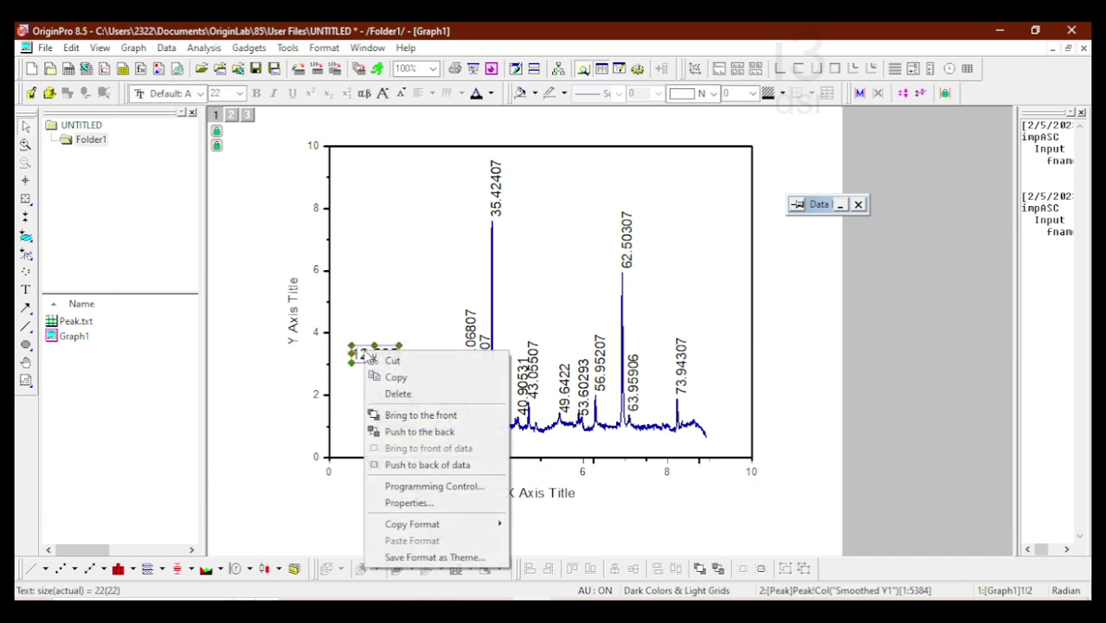
{"action": "left_click", "coordinate": [448, 505]}
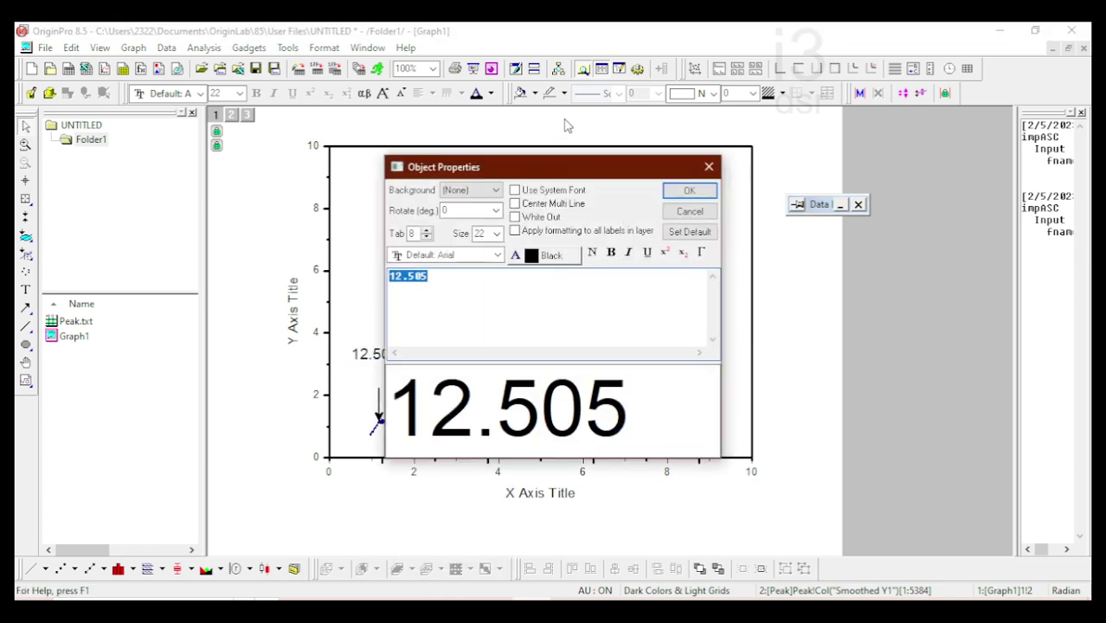
{"action": "left_click_drag", "start_coordinate": [511, 175], "coordinate": [795, 123]}
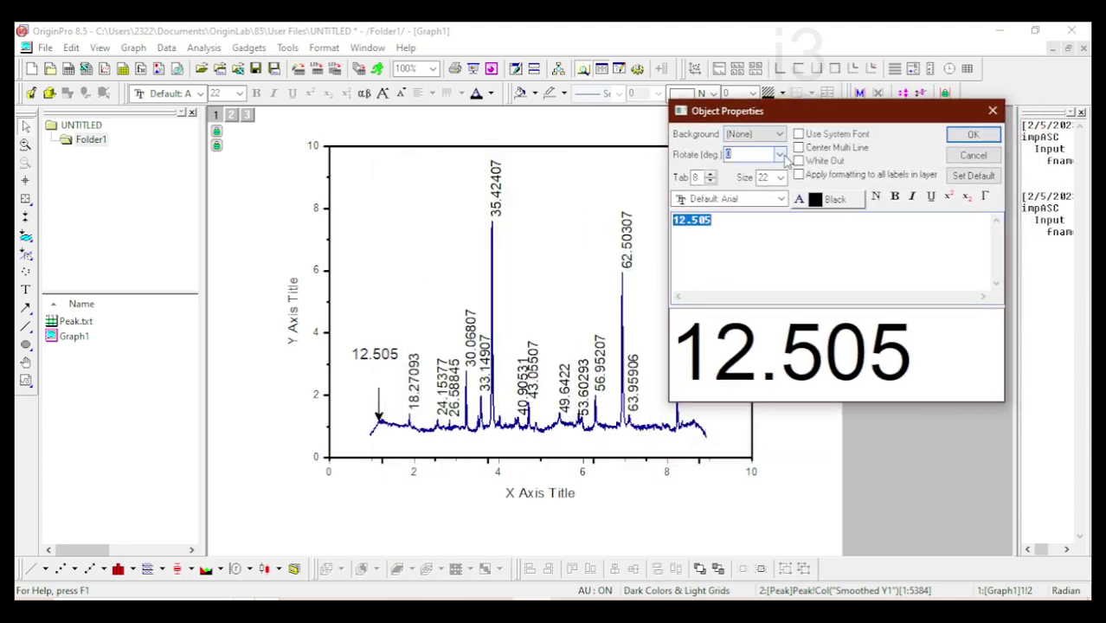
{"action": "left_click", "coordinate": [780, 155]}
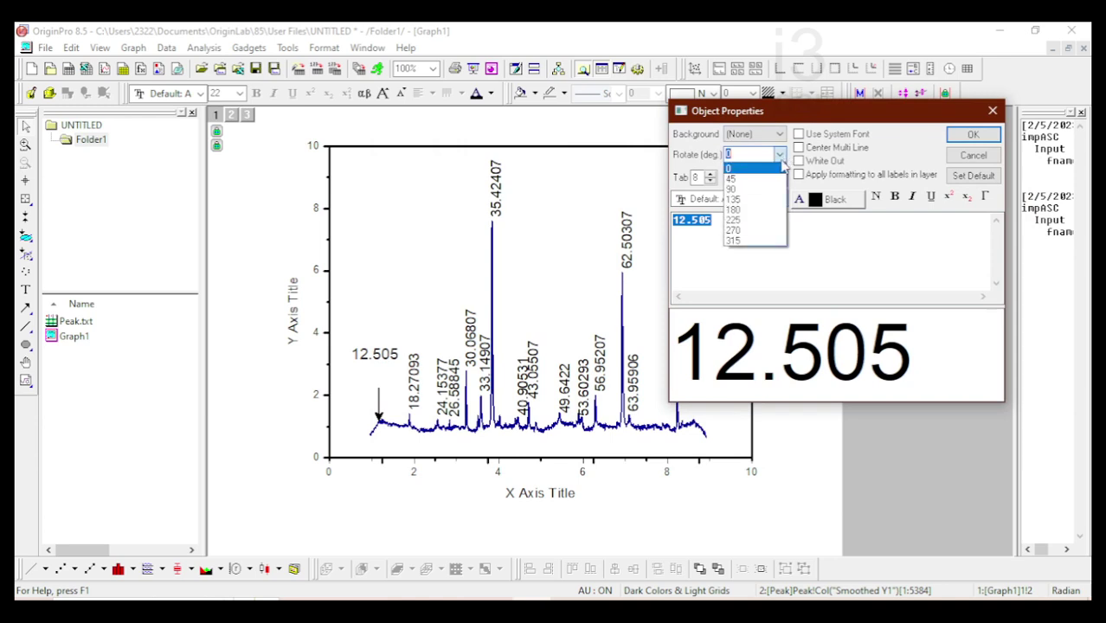
{"action": "left_click", "coordinate": [767, 192]}
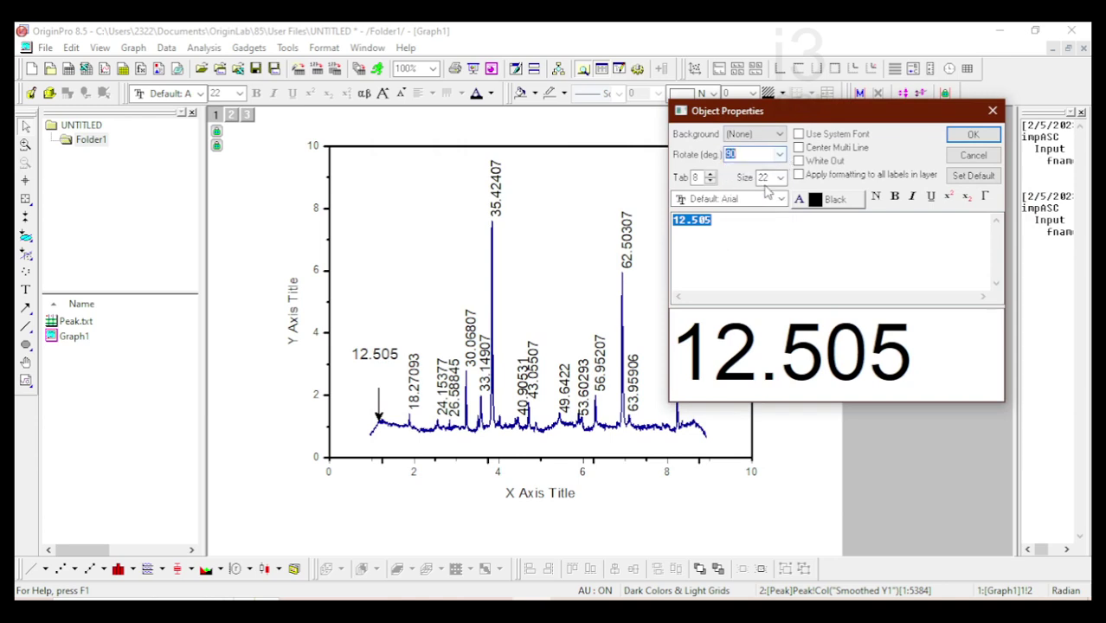
{"action": "left_click", "coordinate": [968, 136]}
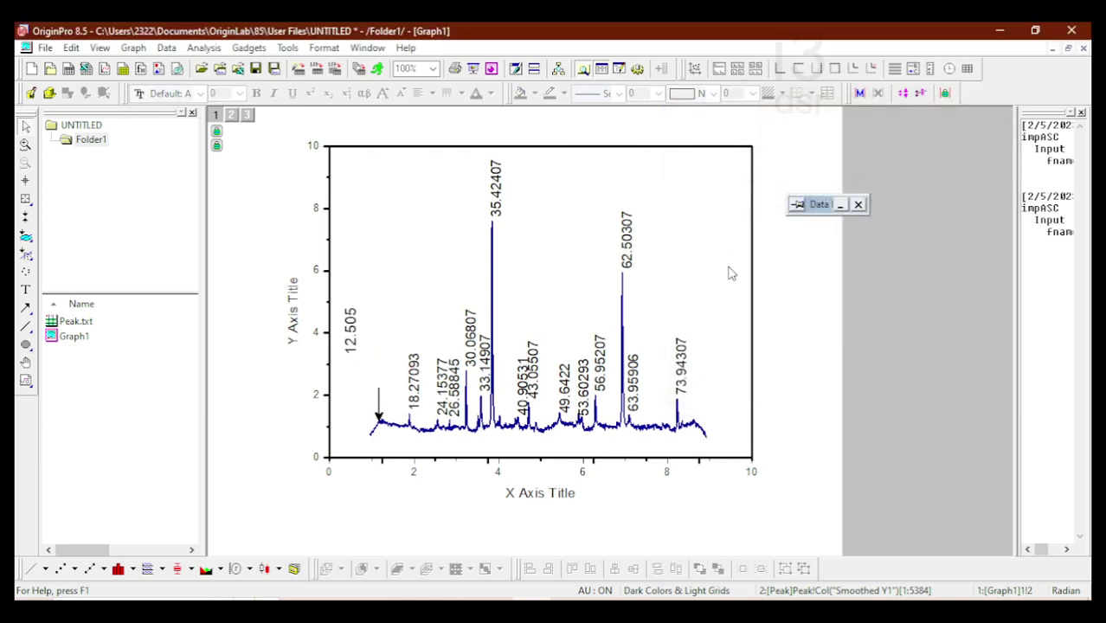
Step: Place the rotated 12.505 label directly above the tail of the arrow
{"action": "left_click", "coordinate": [351, 329]}
{"action": "left_click_drag", "start_coordinate": [350, 329], "coordinate": [381, 356]}
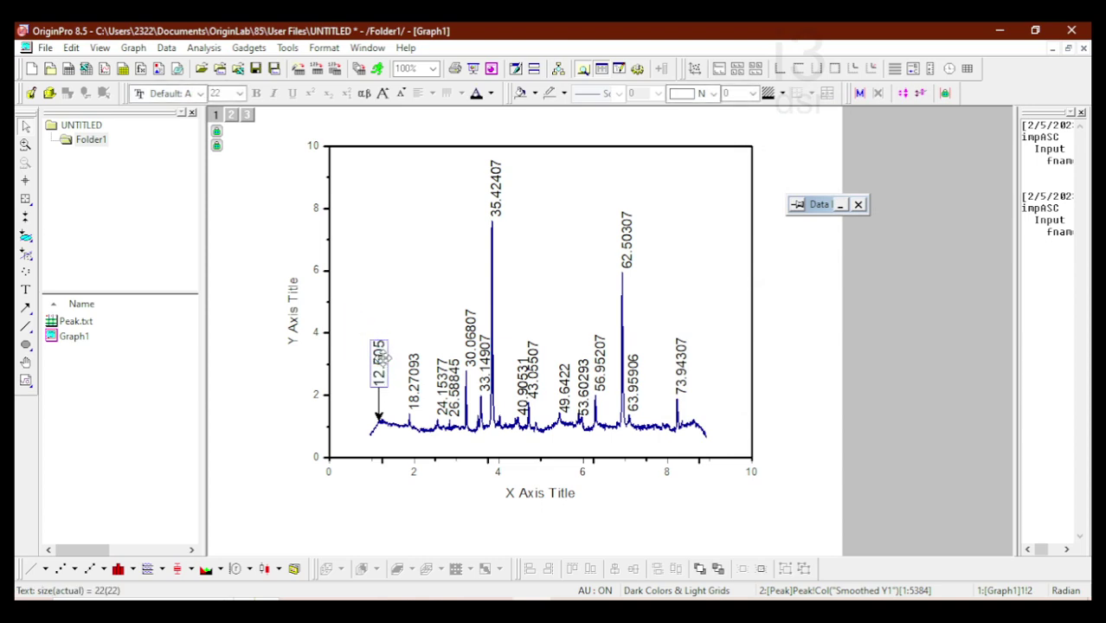
{"action": "double_click", "coordinate": [382, 358]}
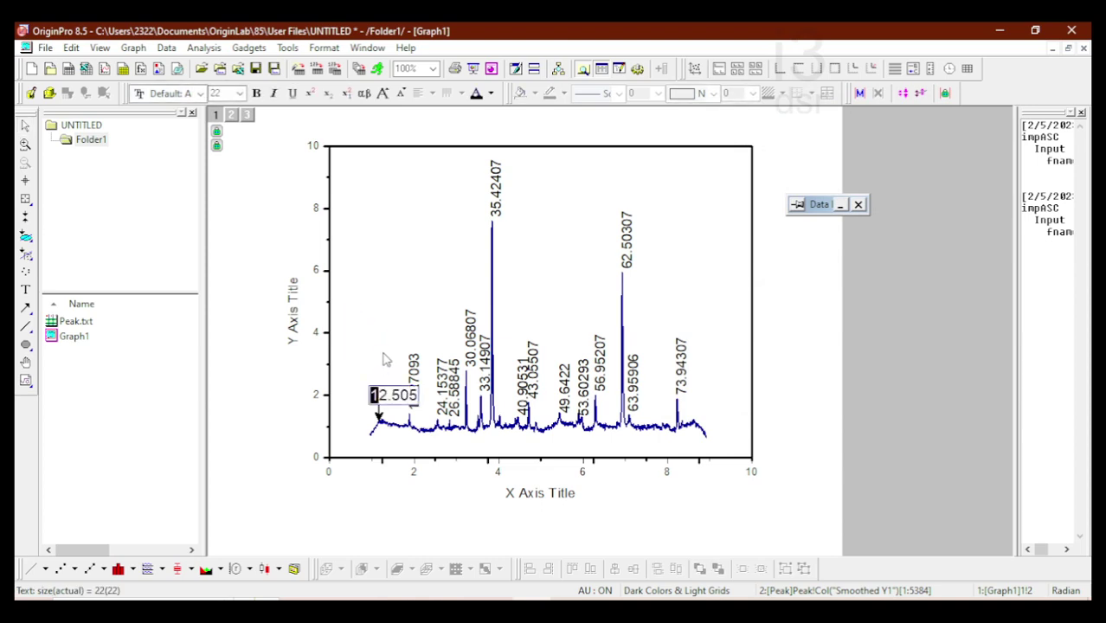
{"action": "key", "text": "Escape"}
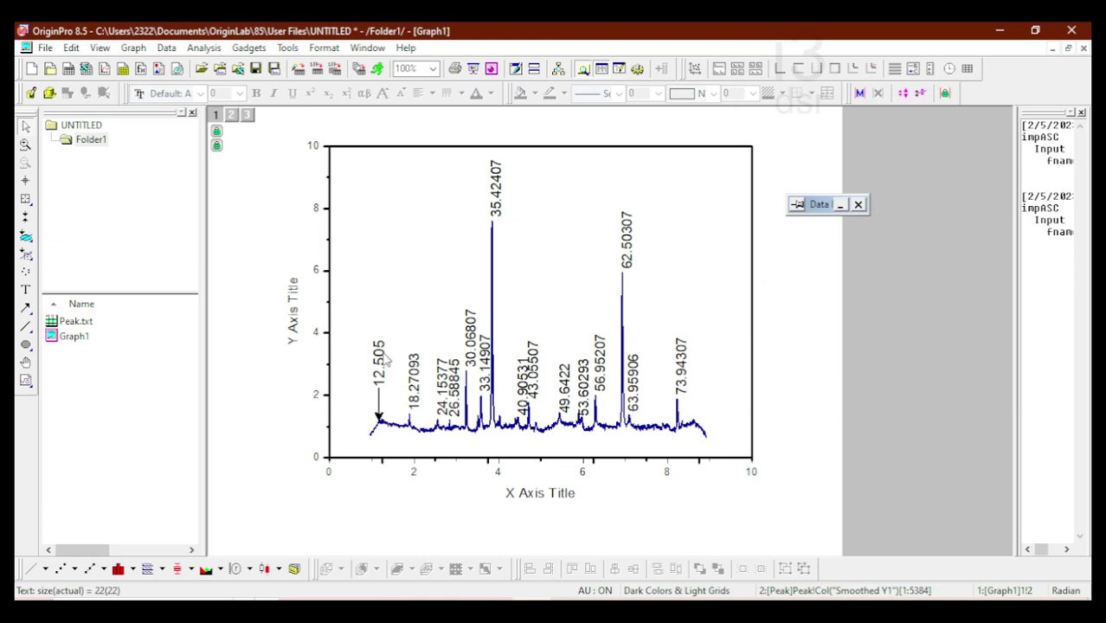
{"action": "left_click", "coordinate": [424, 437]}
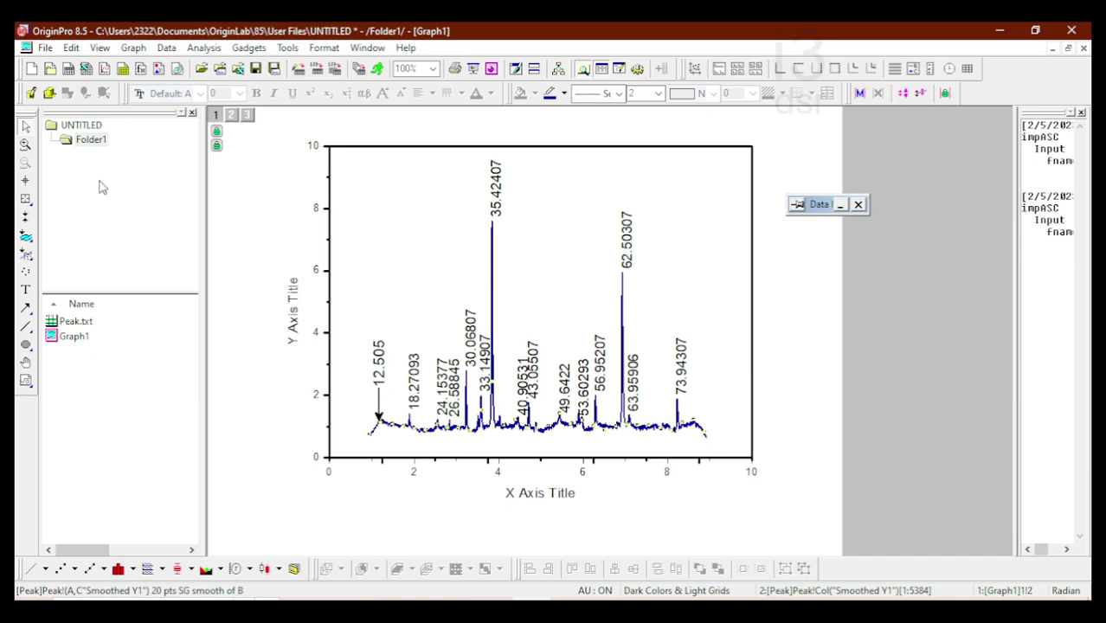
Step: Enlarge the start of the curve around the arrow and the 18.27093 peak to inspect the annotations in the zoomed view
{"action": "left_click", "coordinate": [25, 145]}
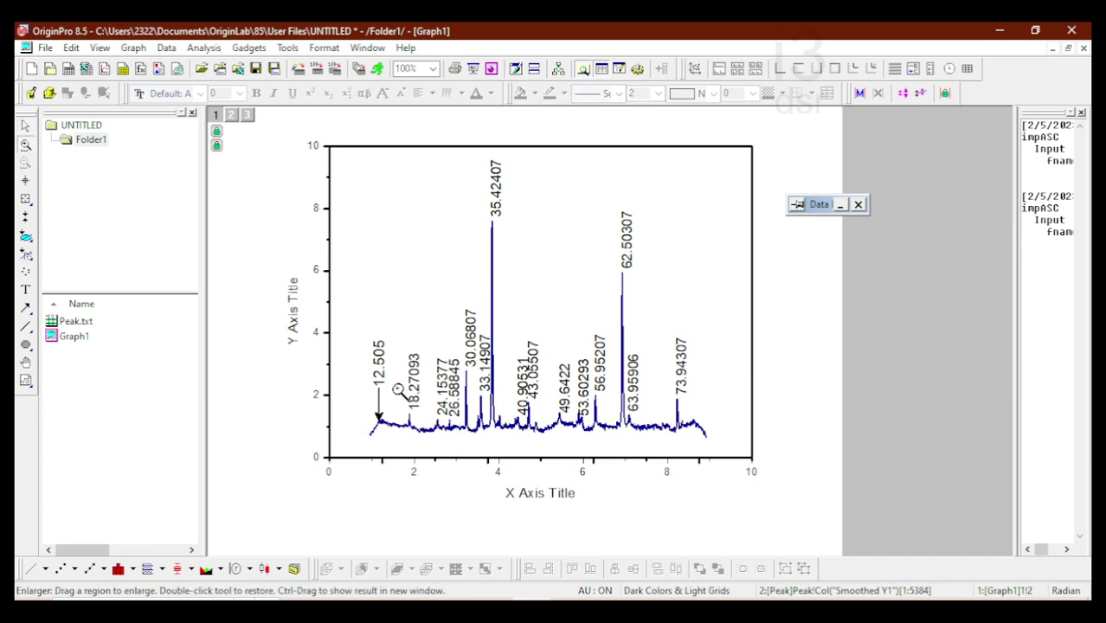
{"action": "left_click_drag", "start_coordinate": [364, 407], "coordinate": [410, 440]}
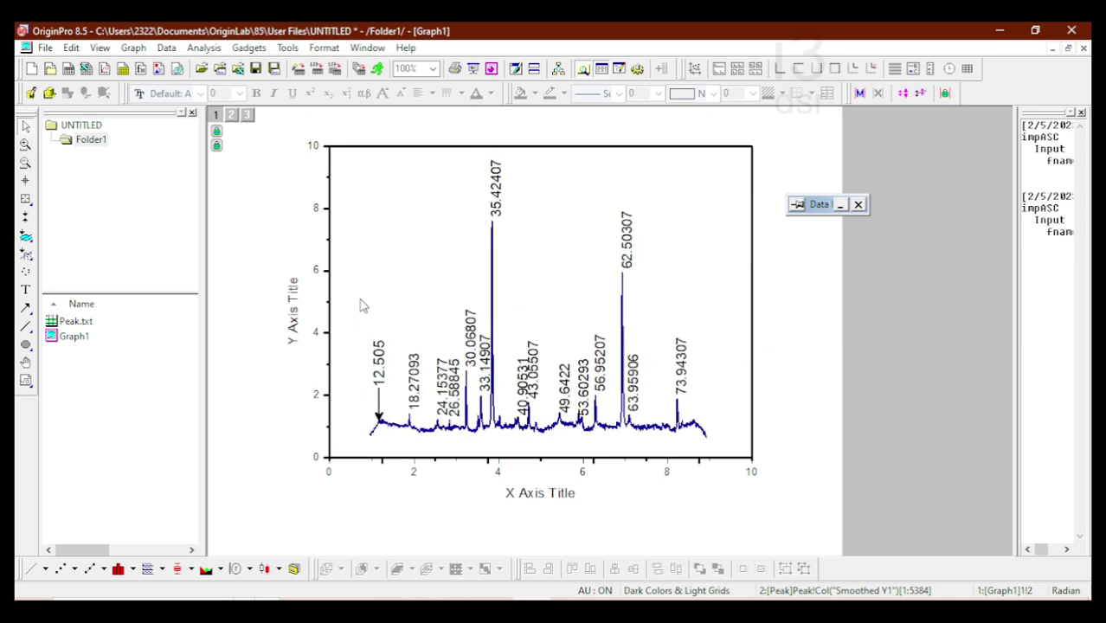
{"action": "left_click", "coordinate": [25, 145]}
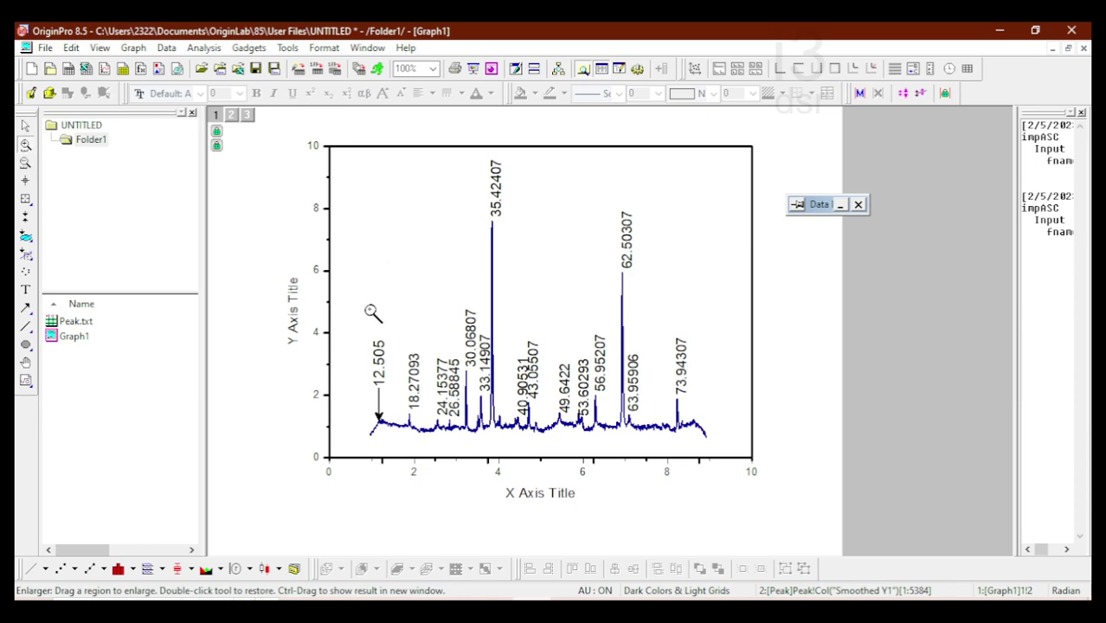
{"action": "left_click_drag", "start_coordinate": [354, 318], "coordinate": [436, 449]}
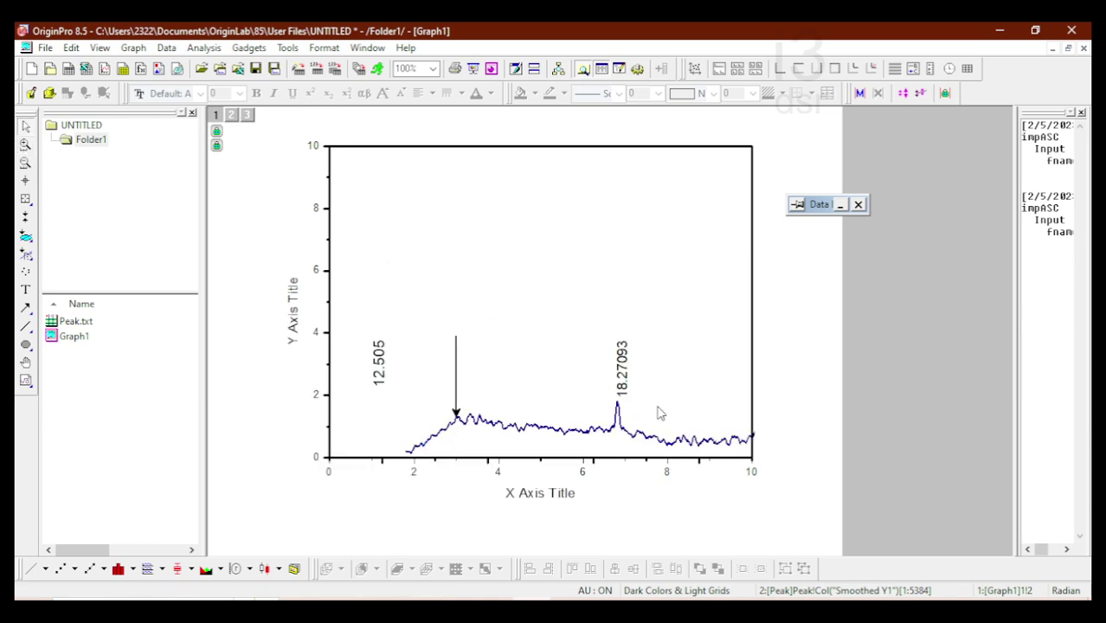